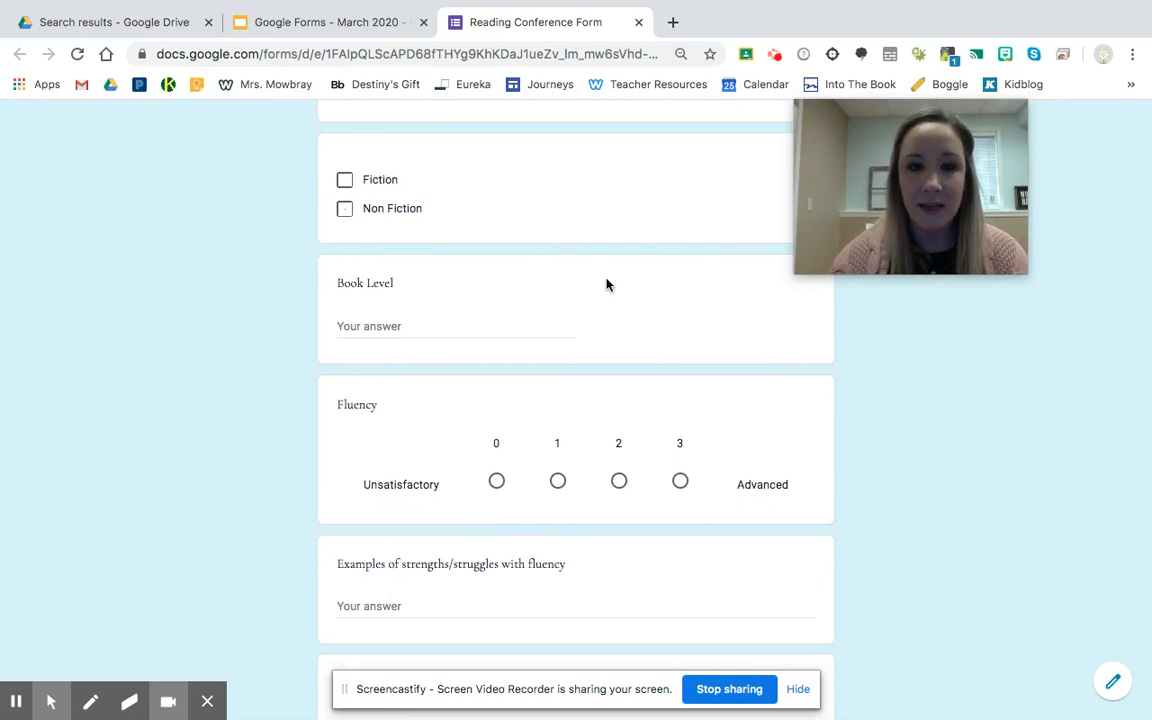
# Open the Bar Graphs example form from the classroom examples slide and review its first two bike-ride questions.
pyautogui.click(306, 22)
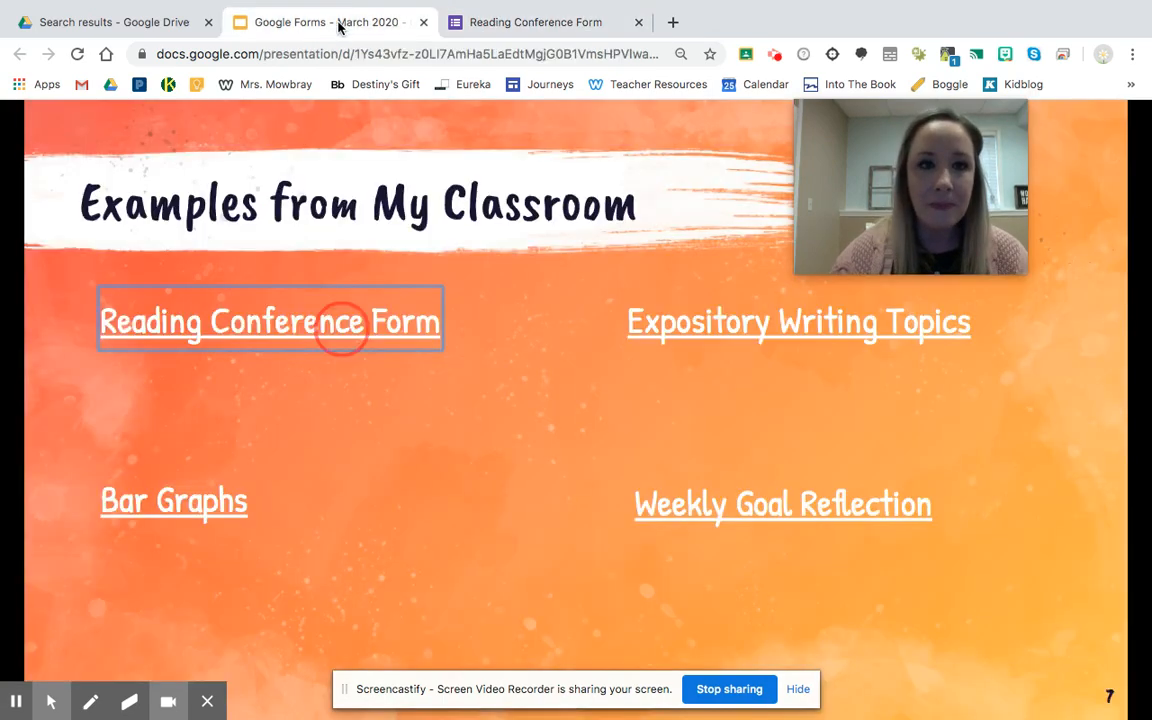
pyautogui.click(183, 505)
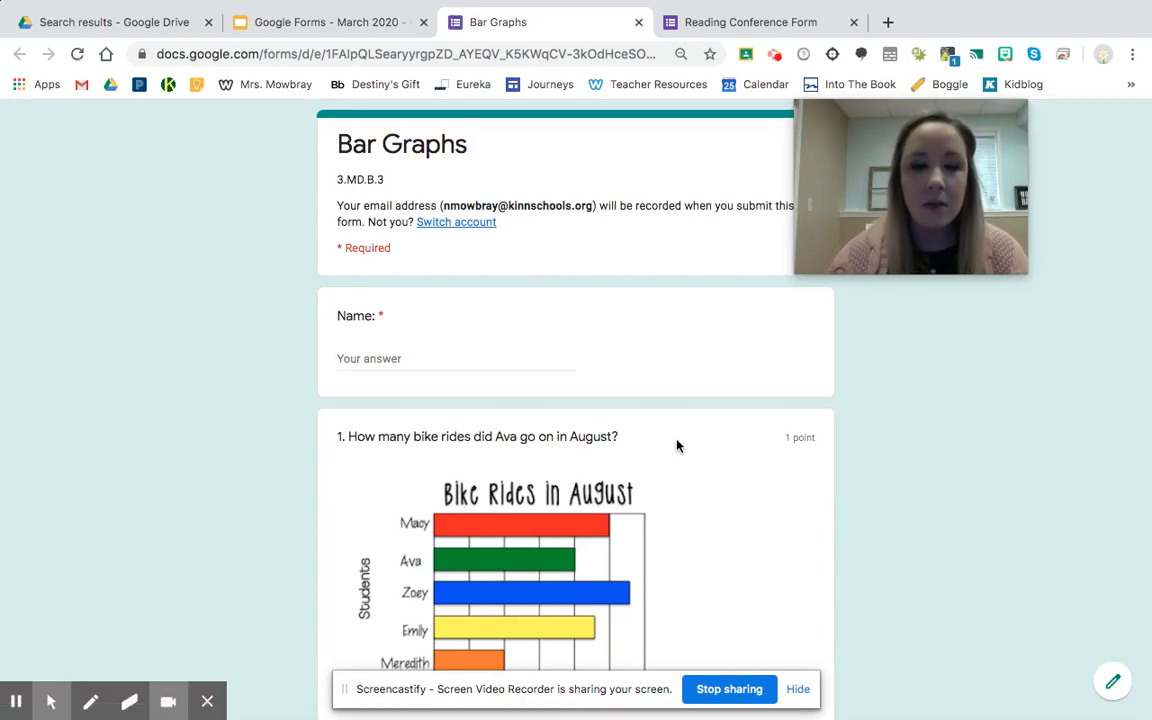
pyautogui.scroll(-3, 707, 515)
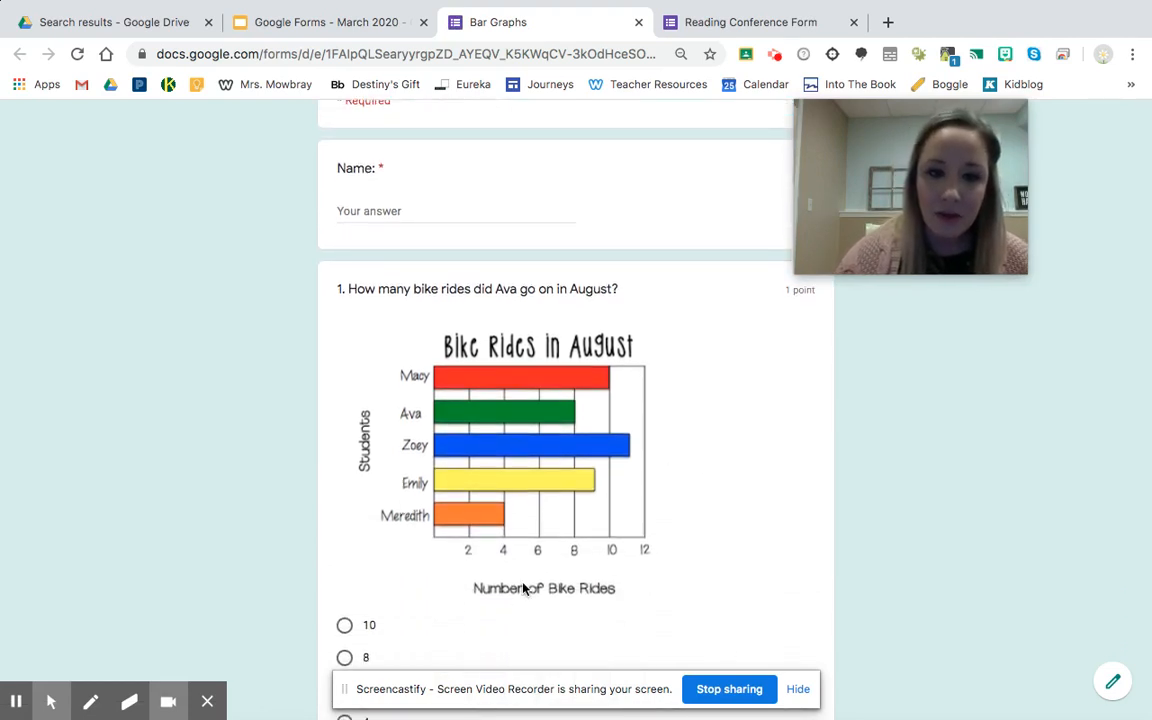
pyautogui.scroll(-2, 523, 590)
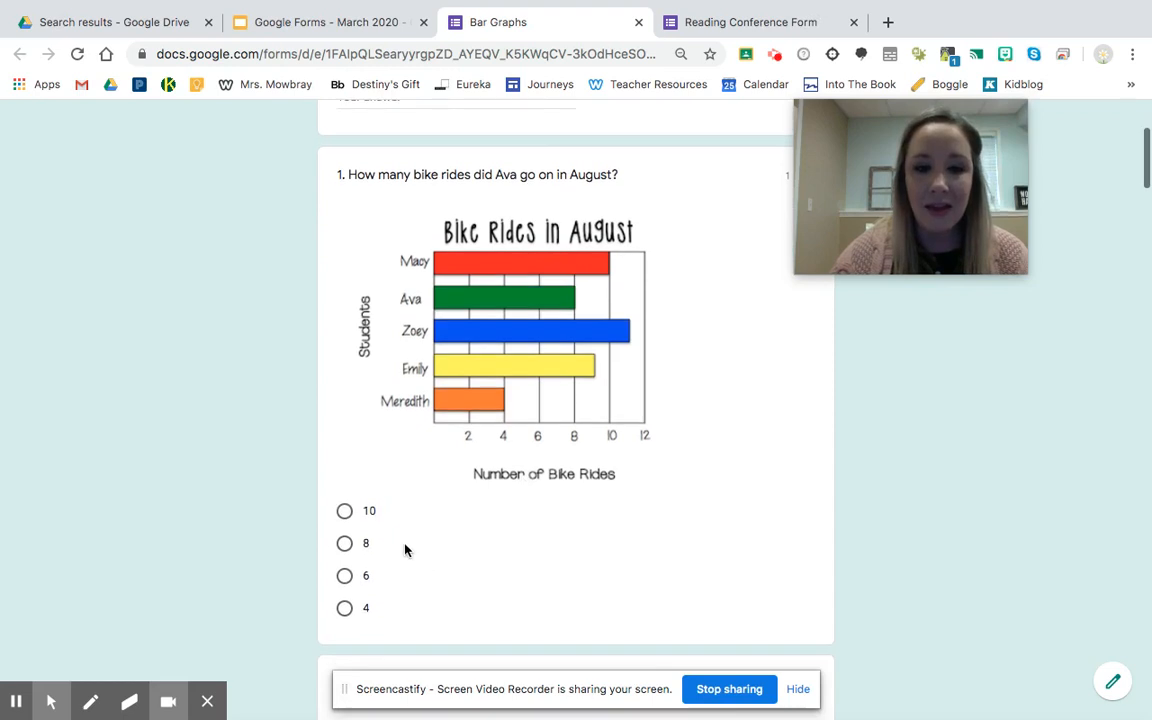
pyautogui.scroll(-5, 387, 628)
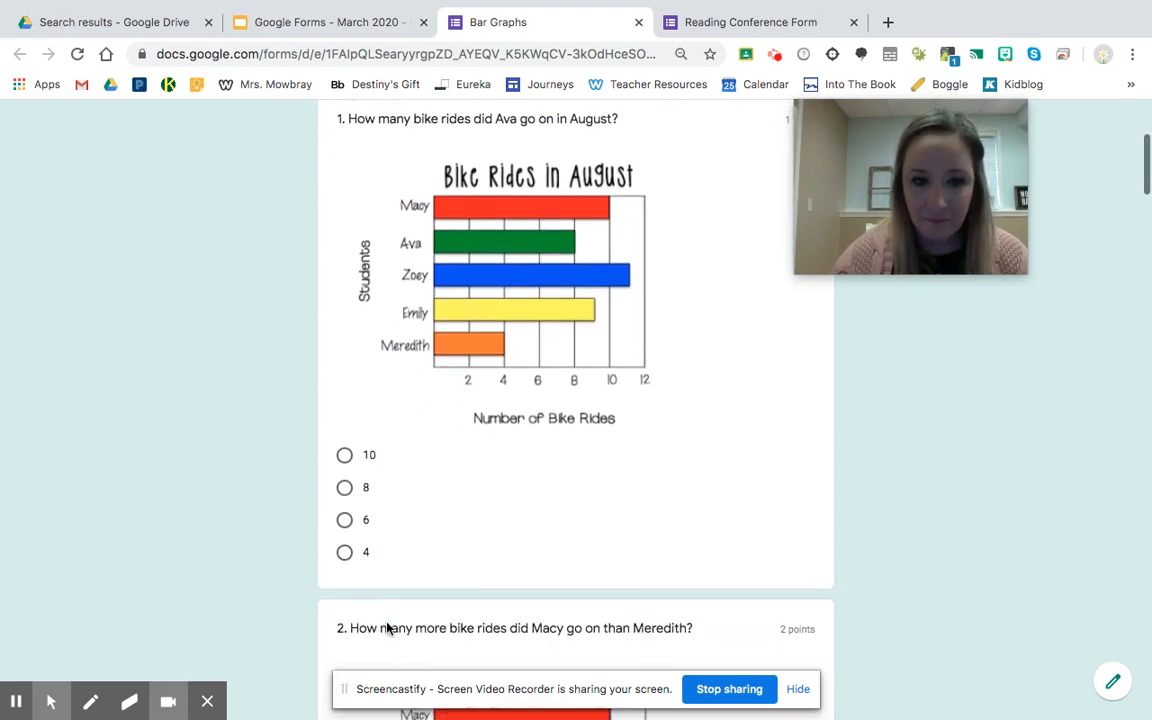
pyautogui.scroll(-3, 387, 628)
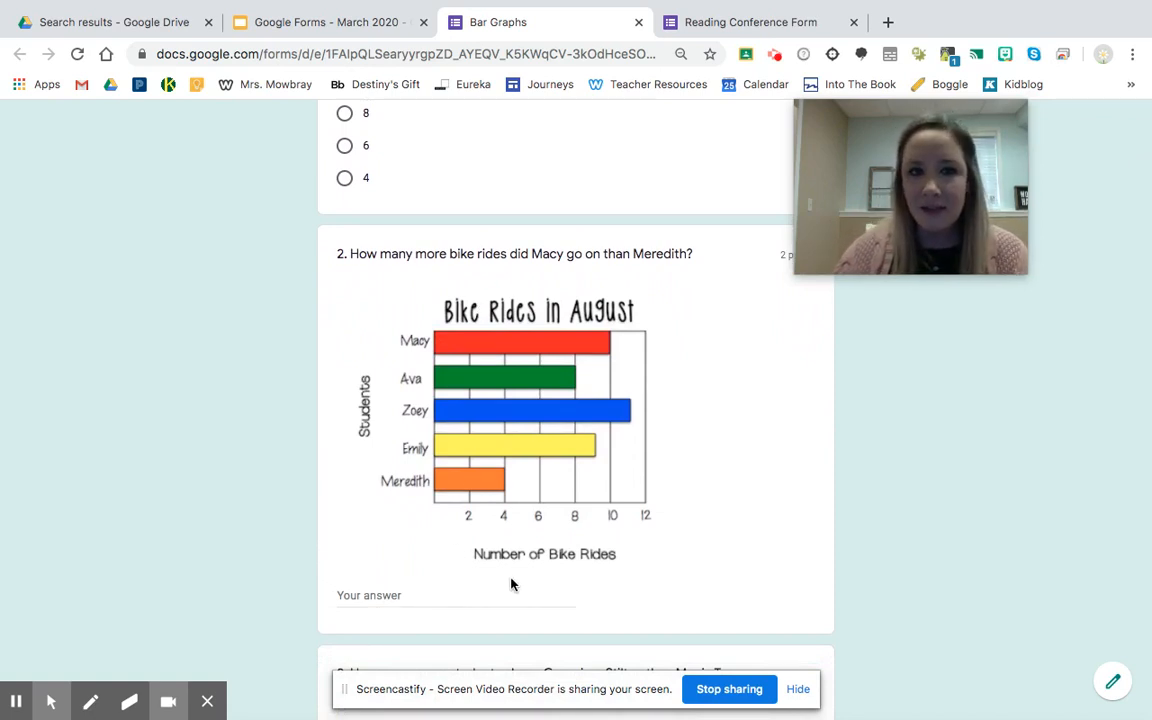
# Open the Expository Writing Topics example form from the presentation and review all of its questions.
pyautogui.click(310, 22)
pyautogui.click(679, 332)
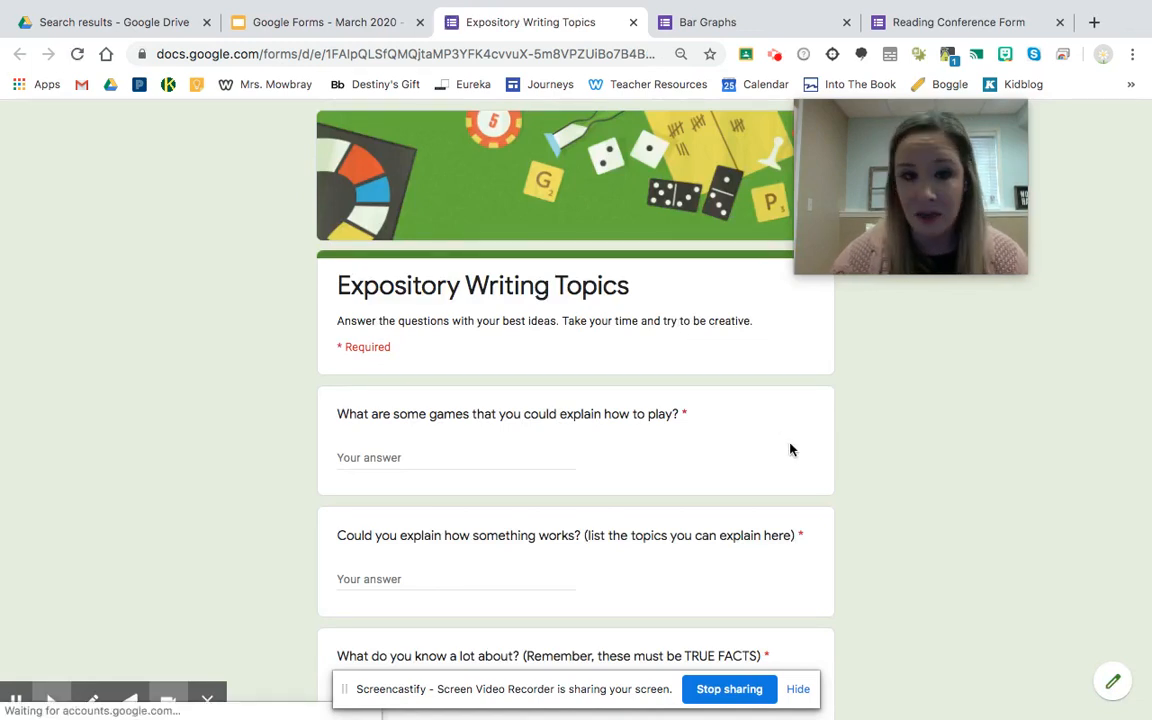
pyautogui.scroll(-3, 790, 450)
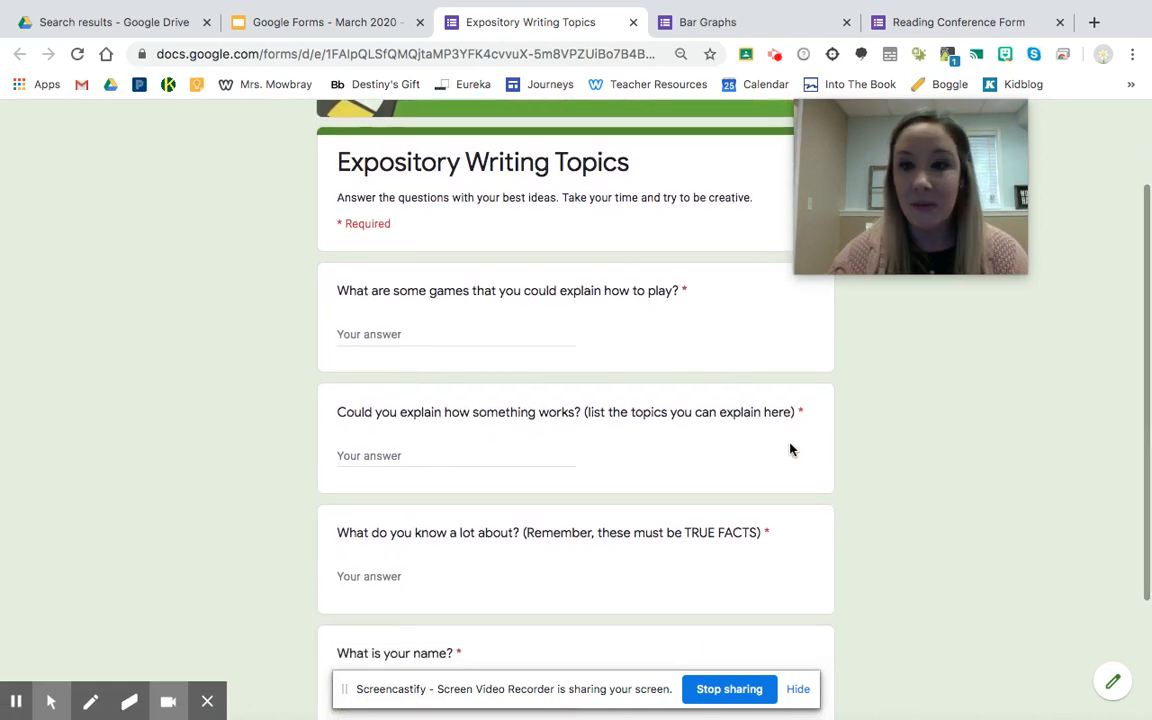
pyautogui.scroll(-1, 790, 450)
pyautogui.scroll(-1, 790, 450)
pyautogui.scroll(-1, 790, 450)
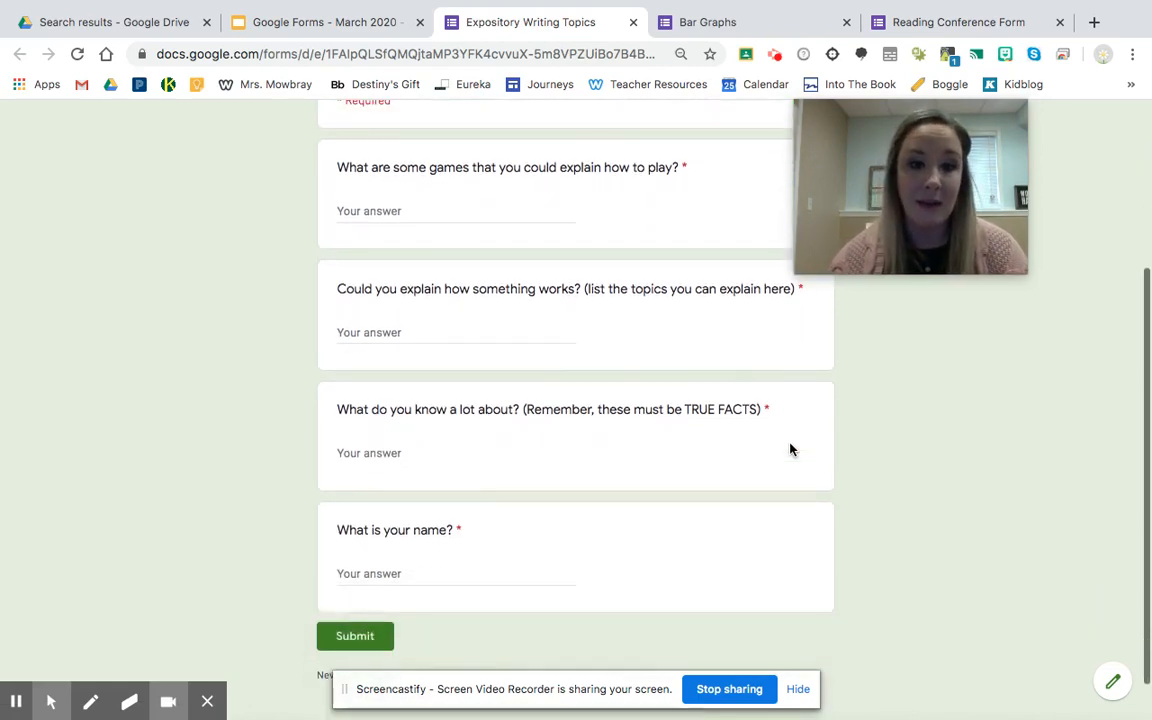
pyautogui.scroll(5, 790, 450)
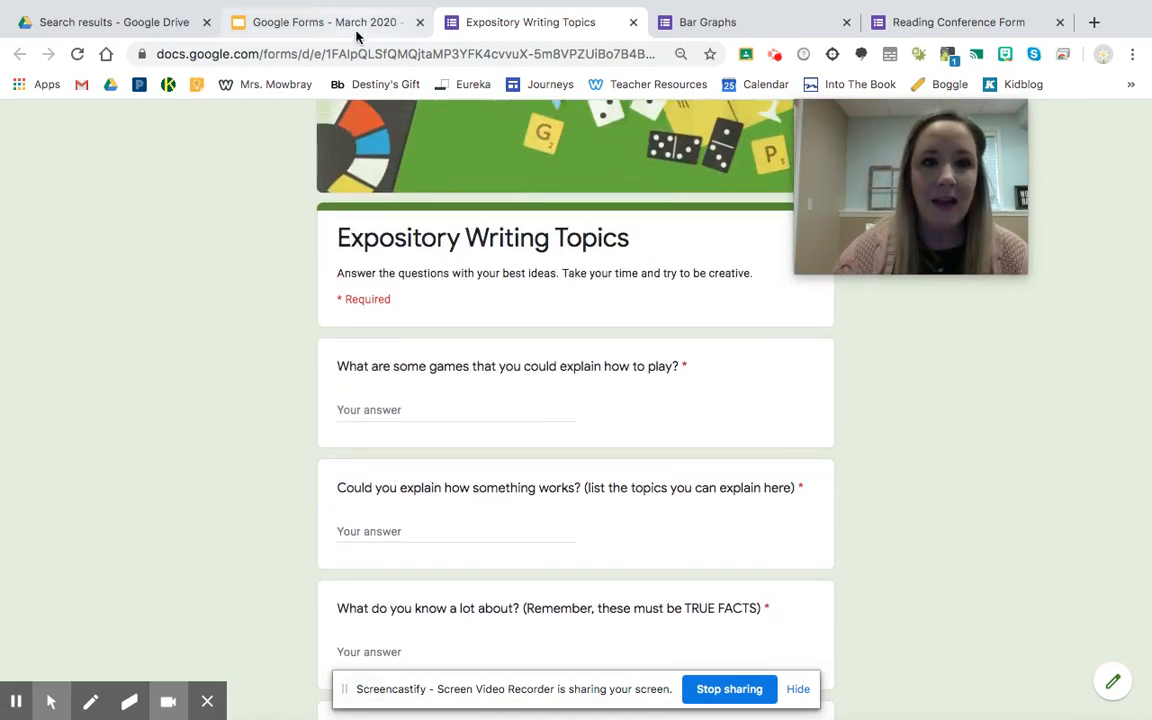
# Open the Weekly Goal Reflection example form from the presentation and review its name and goal questions.
pyautogui.click(325, 26)
pyautogui.click(681, 513)
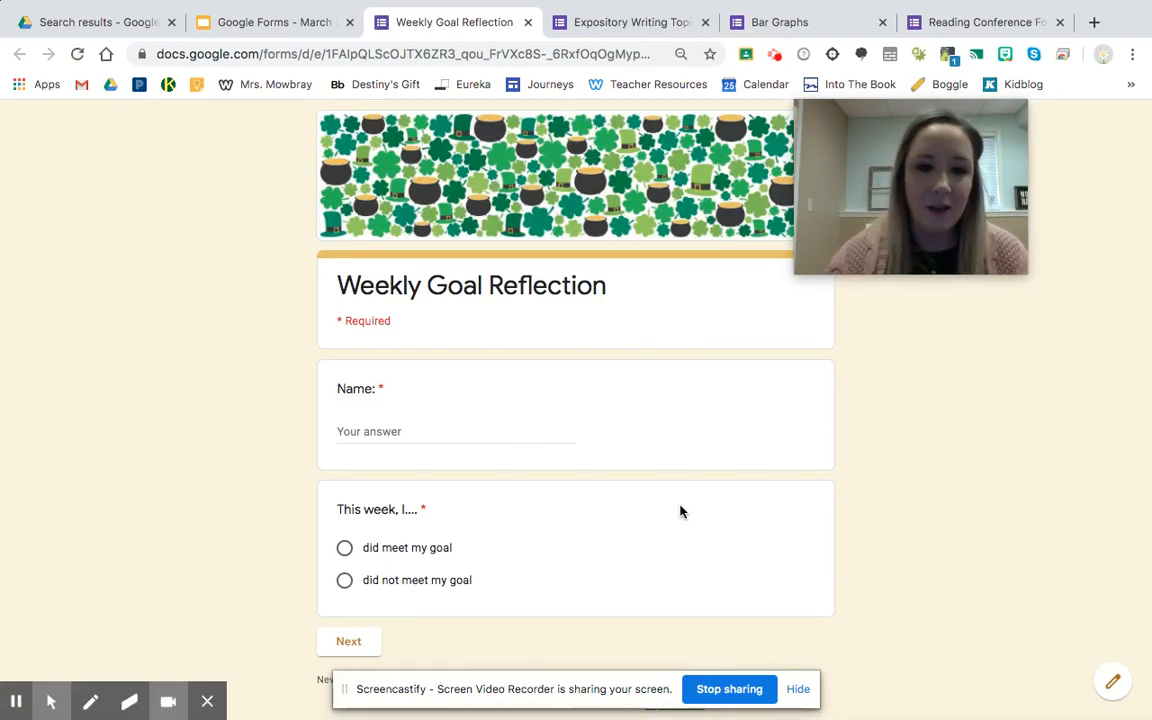
pyautogui.scroll(-1, 420, 533)
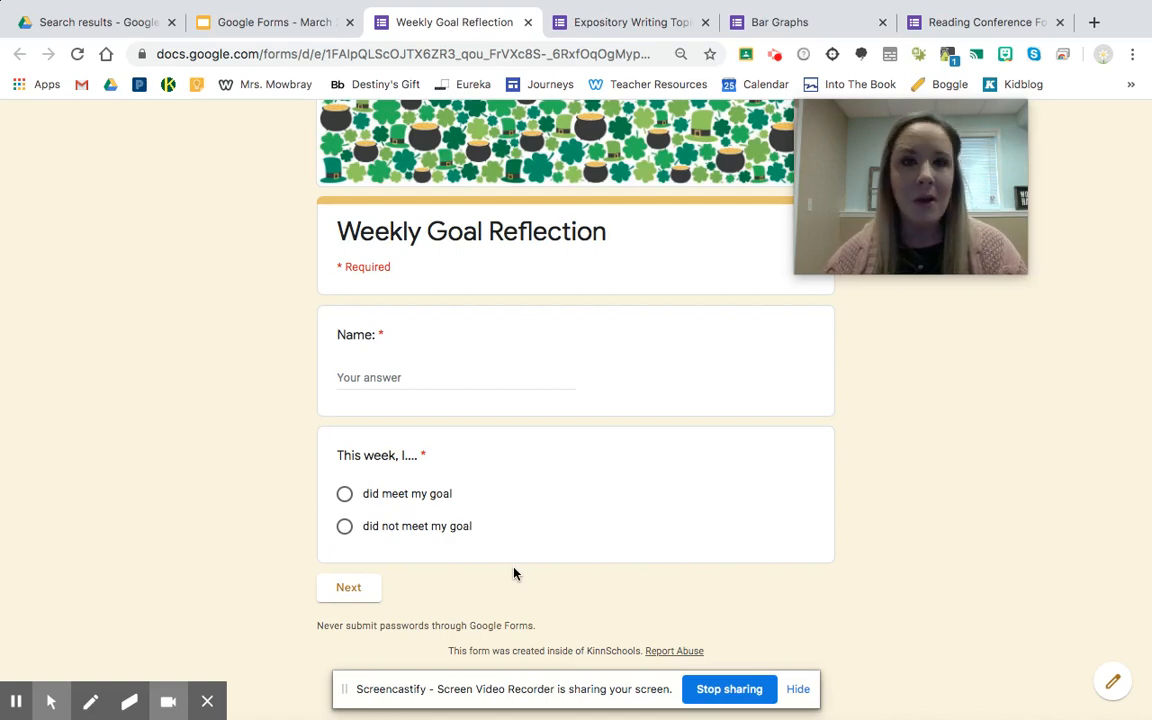
# Return to the Google Forms presentation and advance past the Student Responses slide.
pyautogui.click(302, 26)
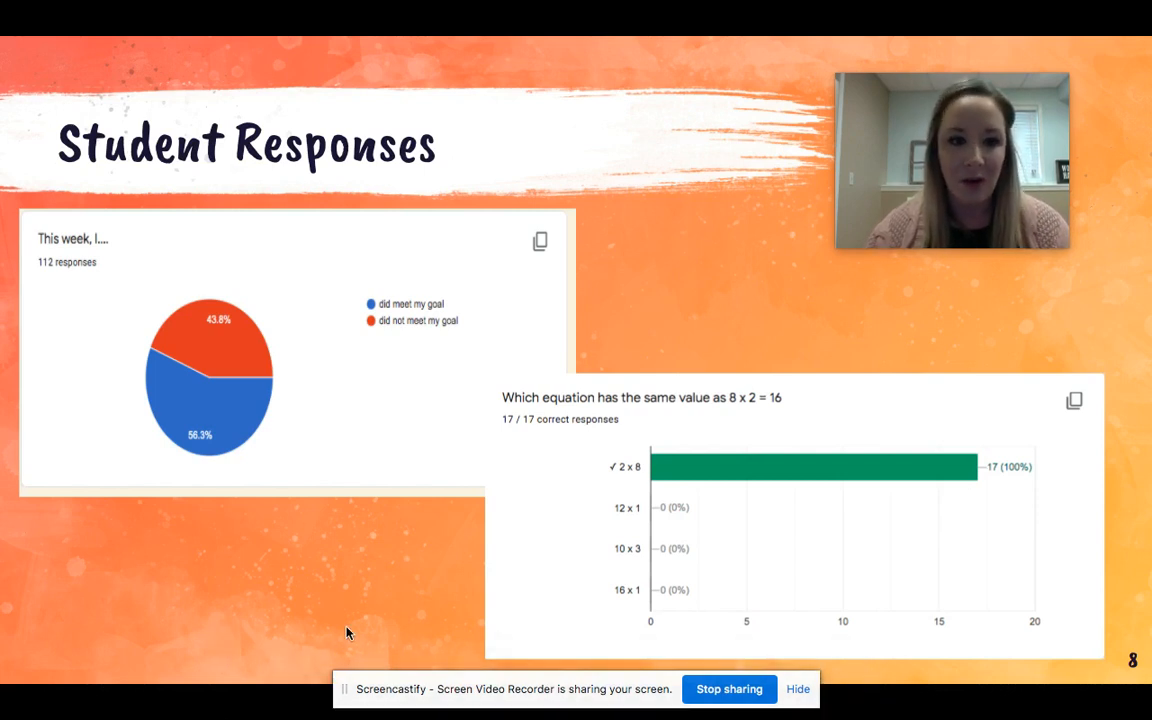
pyautogui.press('Right')
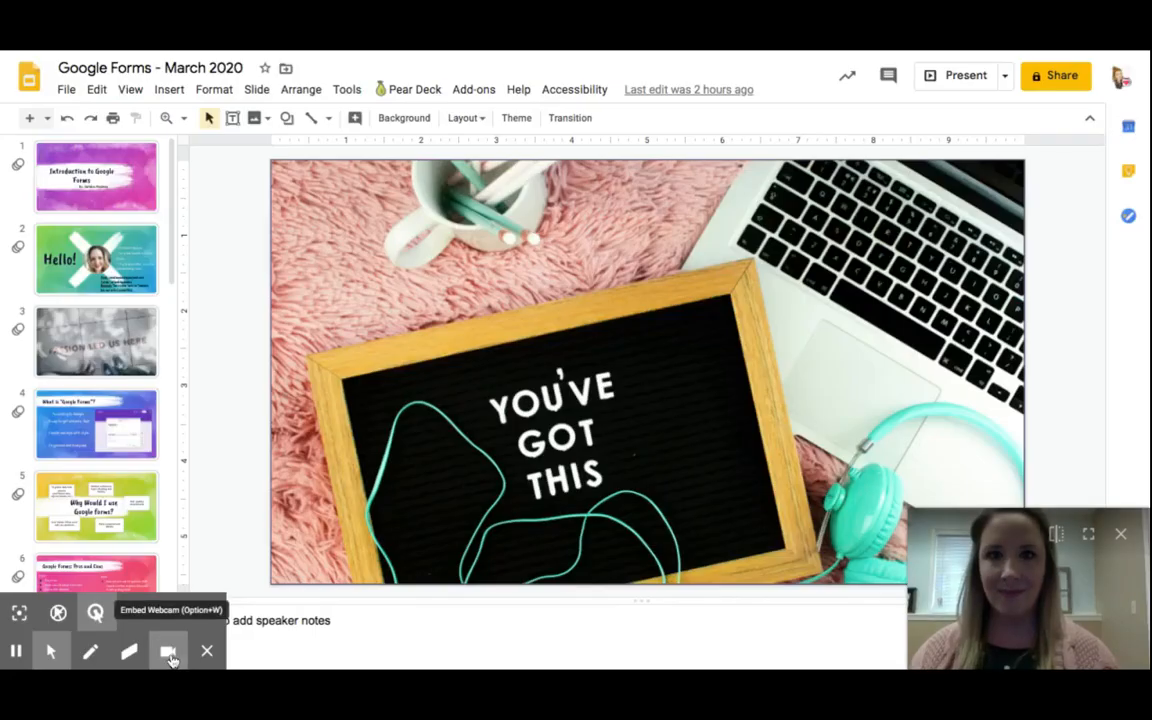
pyautogui.click(169, 655)
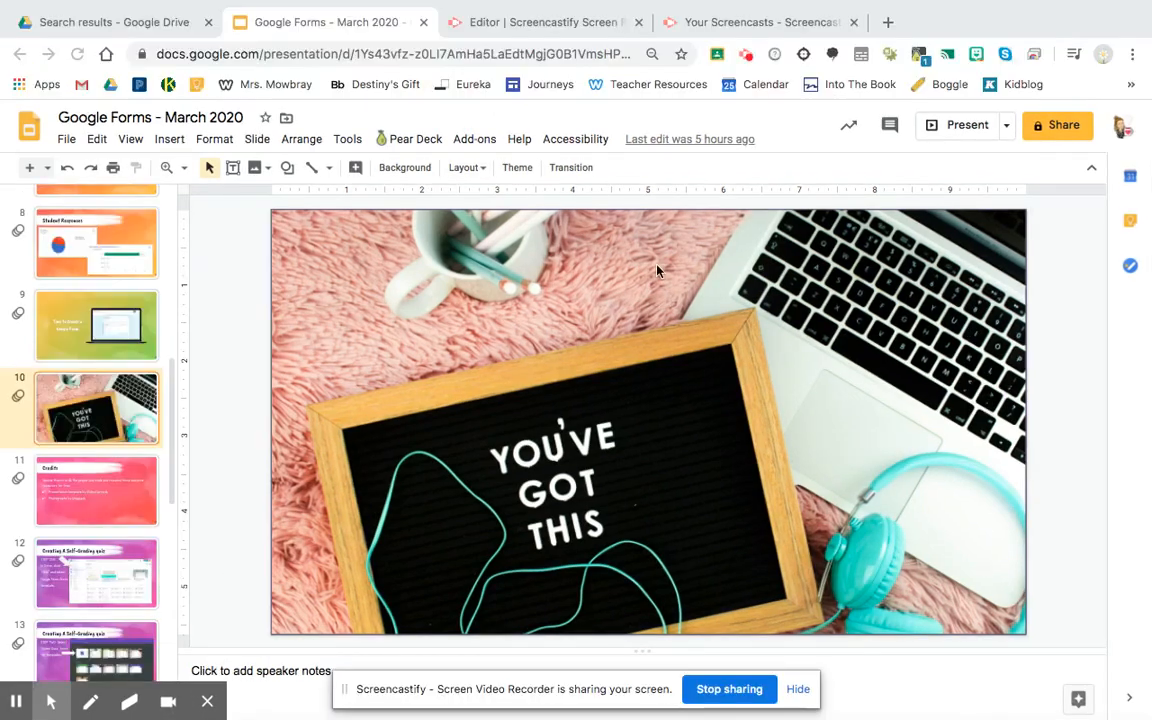
# Create a new blank Google Form by going to forms.new in the presentation's browser tab.
pyautogui.click(571, 55)
pyautogui.write('f')
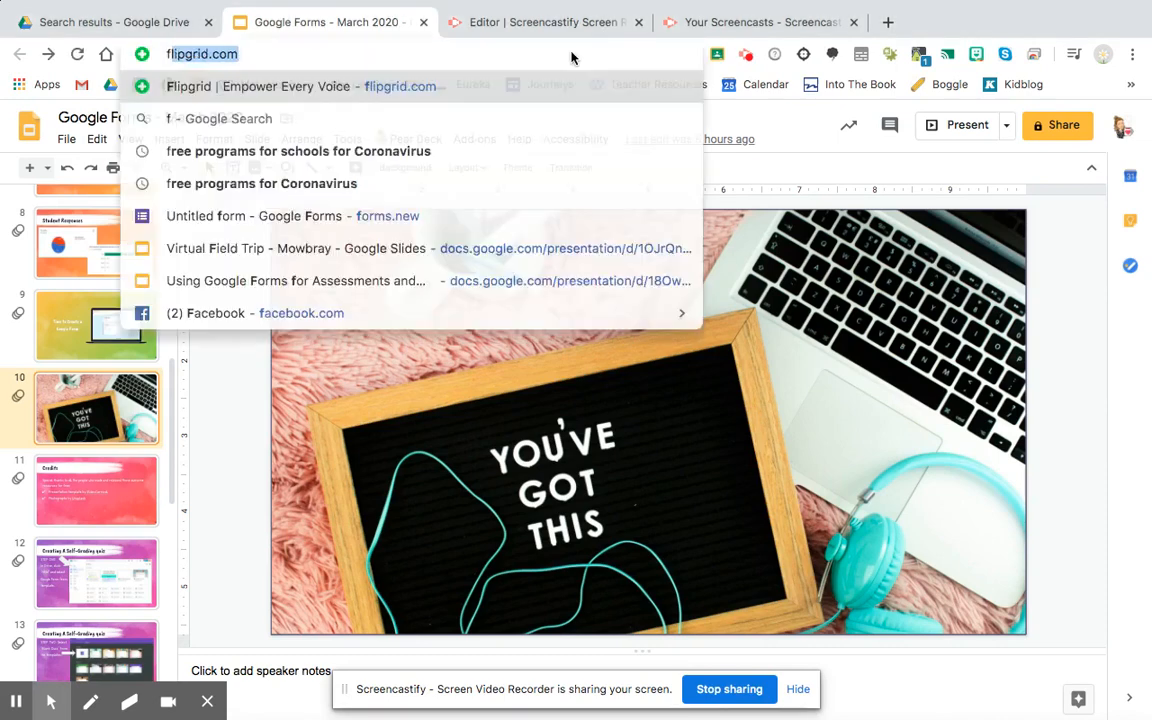
pyautogui.write('orms.new')
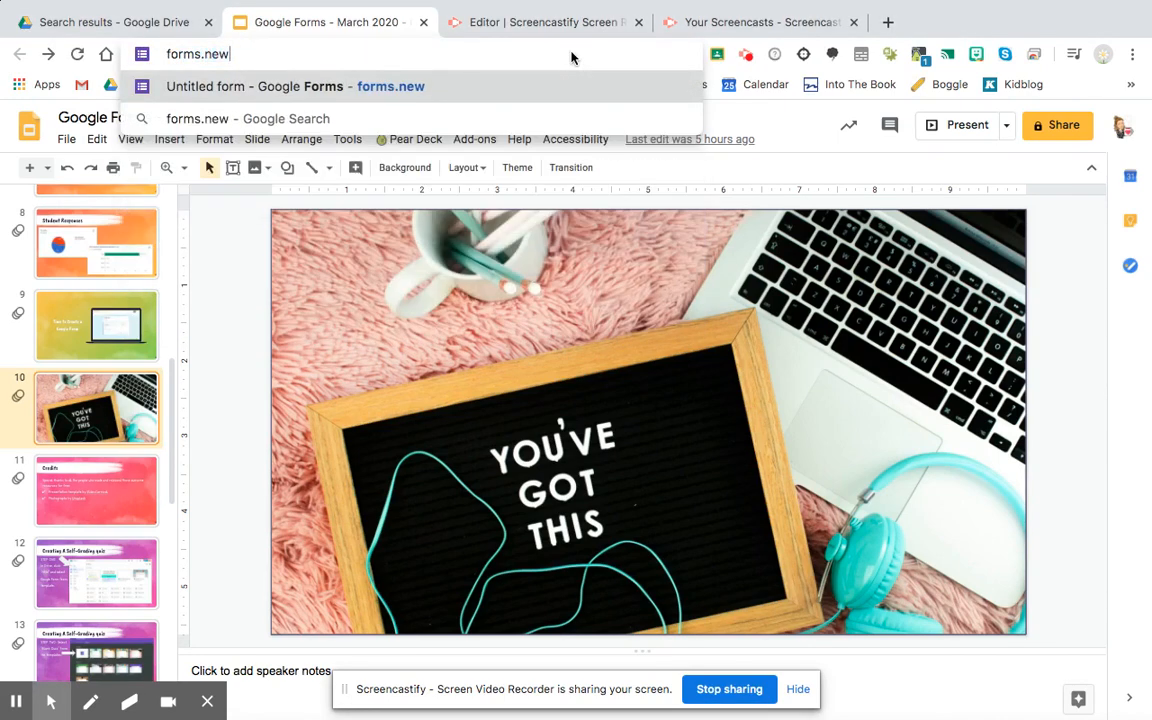
pyautogui.press('Return')
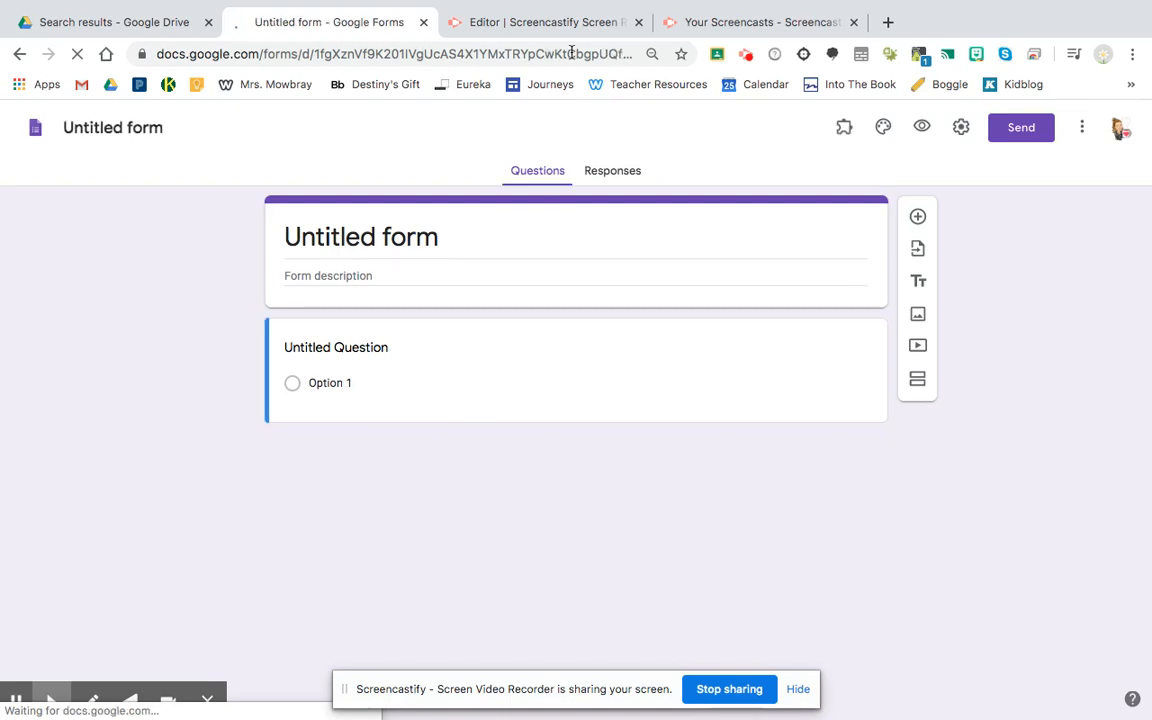
# Name the form "Attendance Form" and apply the same name as its heading, leaving the description empty.
pyautogui.click(111, 127)
pyautogui.write('Attend')
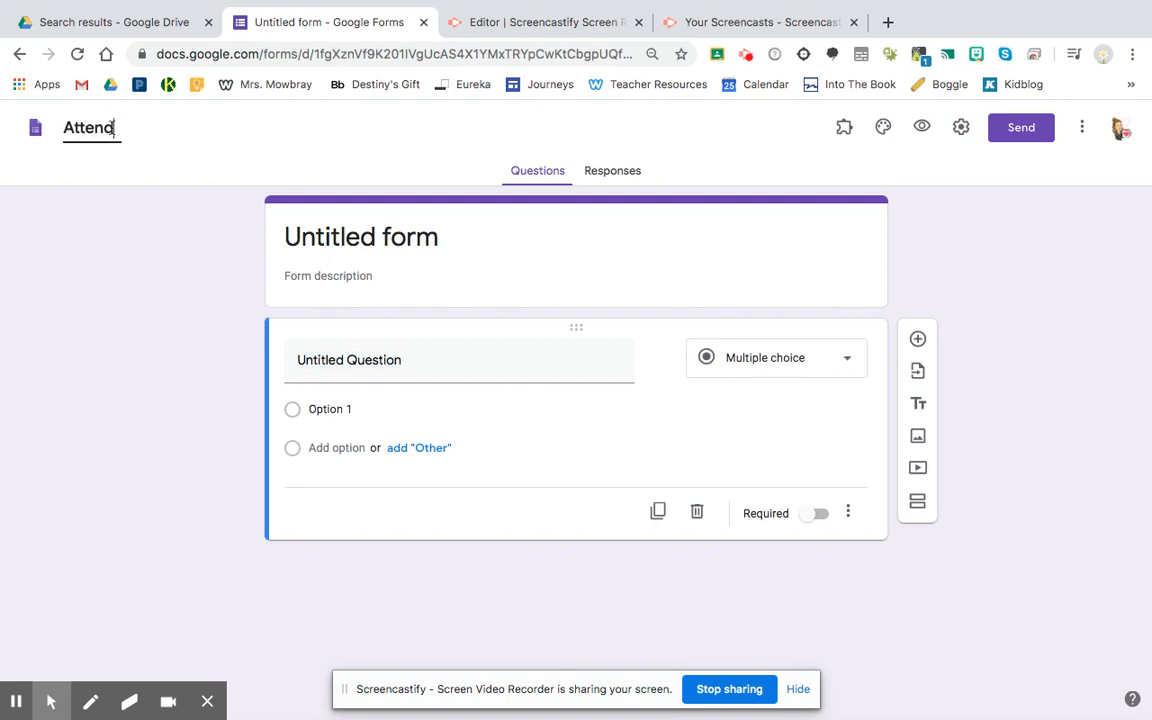
pyautogui.write('ance Form')
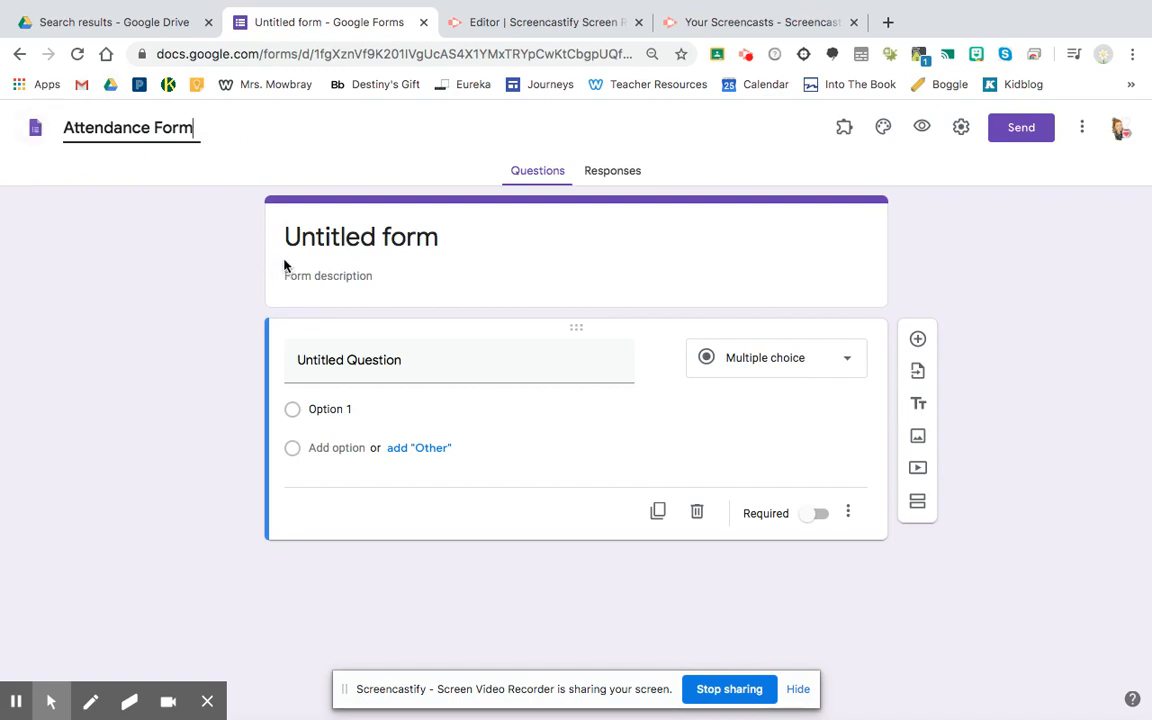
pyautogui.click(494, 268)
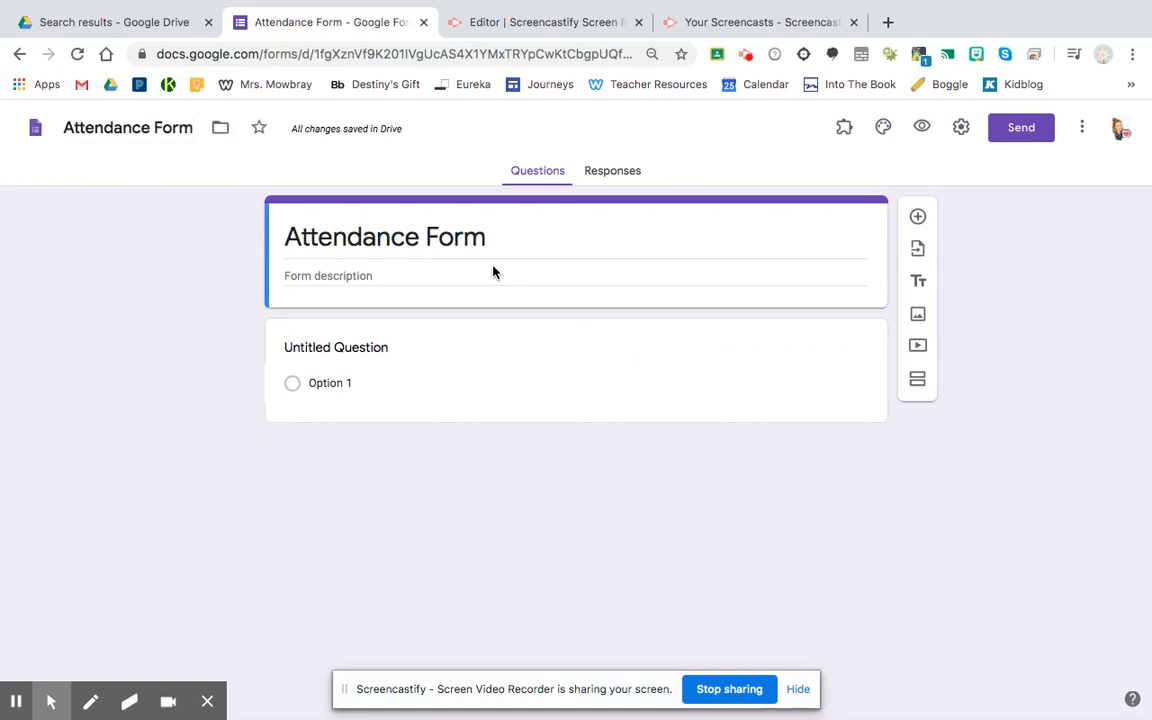
pyautogui.click(421, 274)
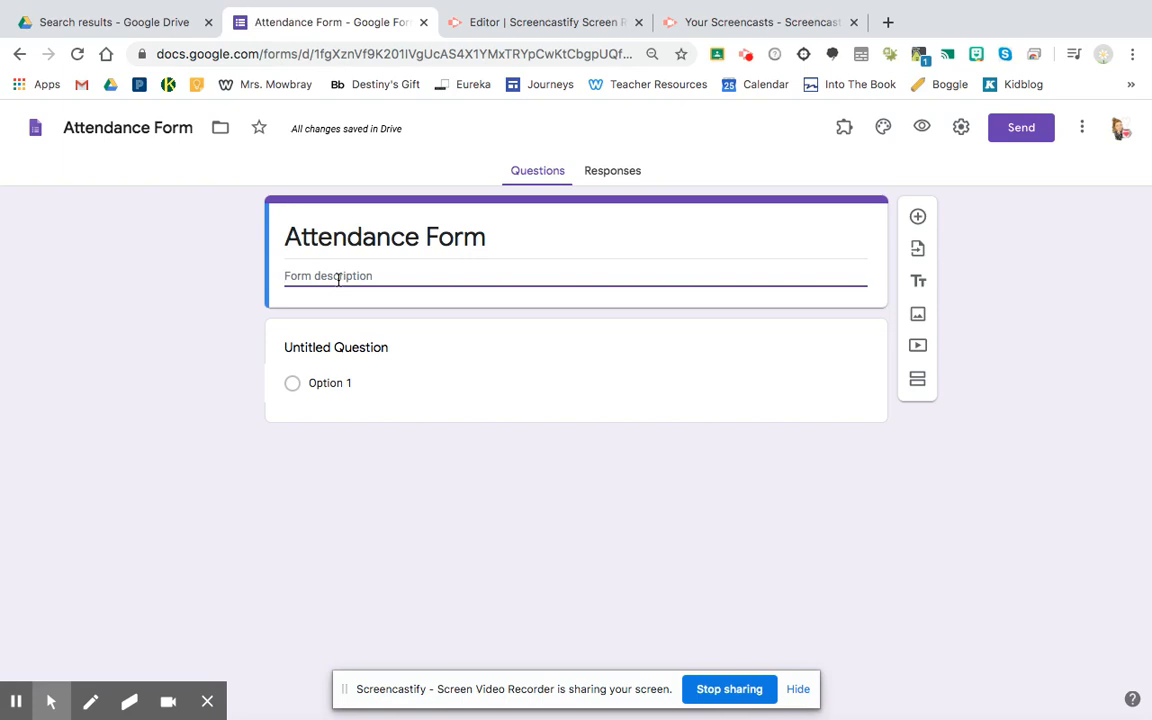
# Turn the untitled question into a required short-answer question reading "What is your name?".
pyautogui.click(306, 347)
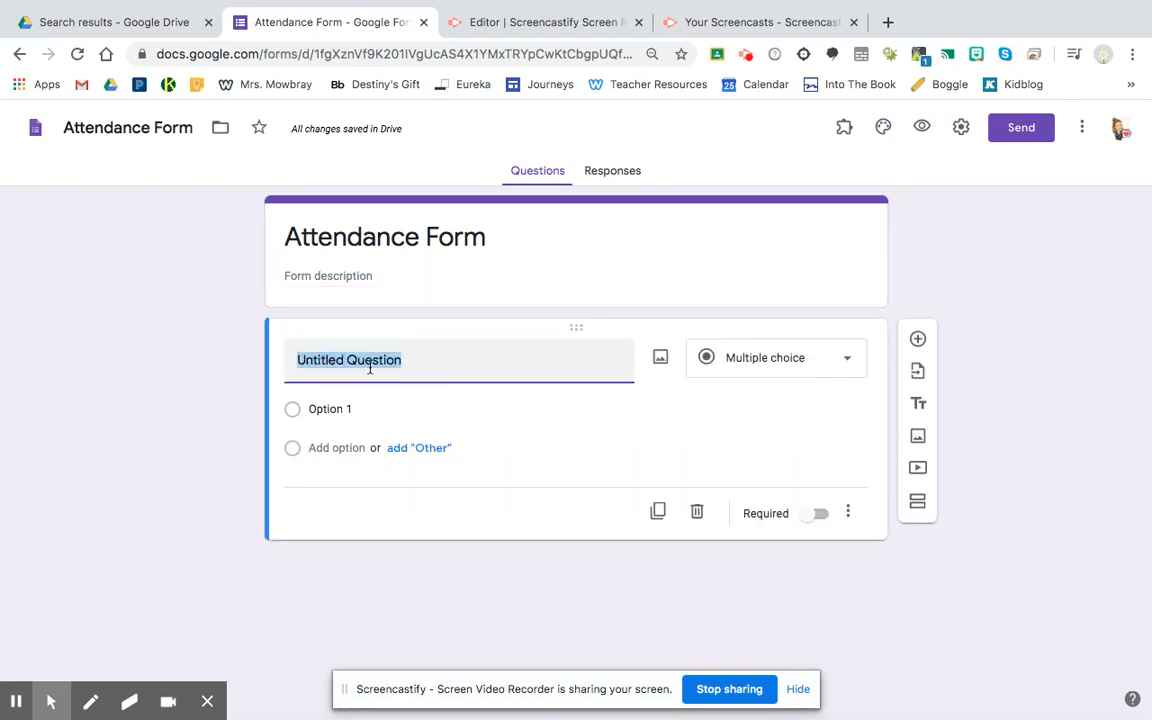
pyautogui.write('What i')
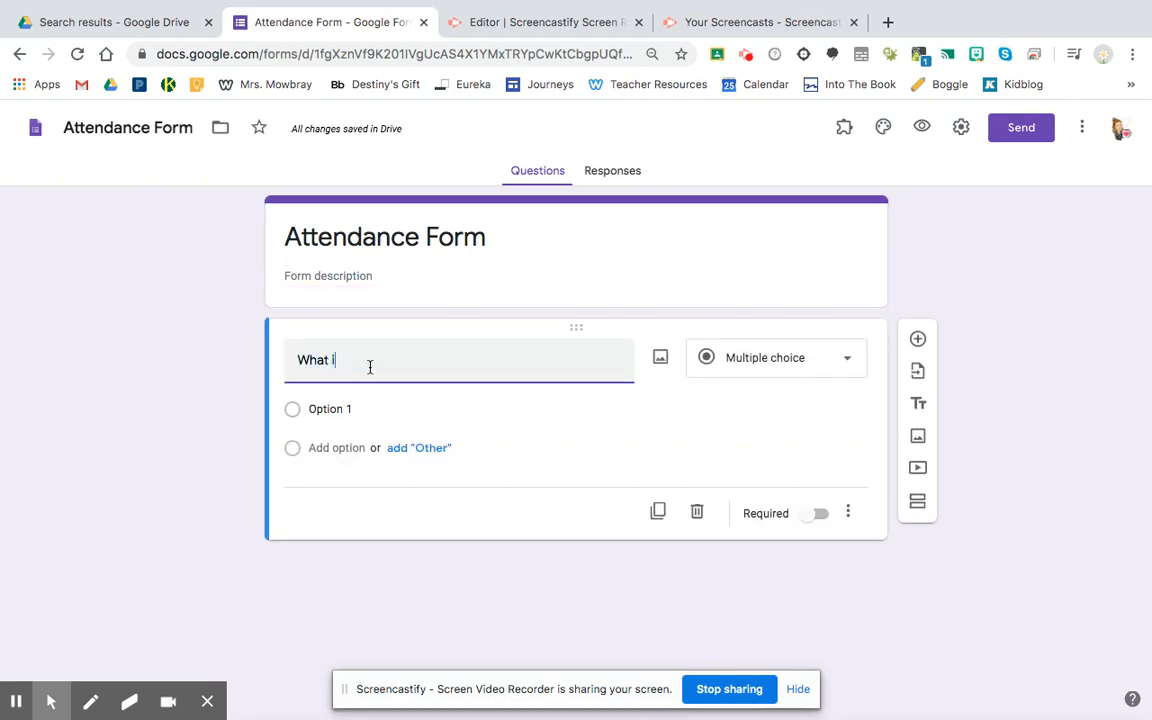
pyautogui.write('s your name?')
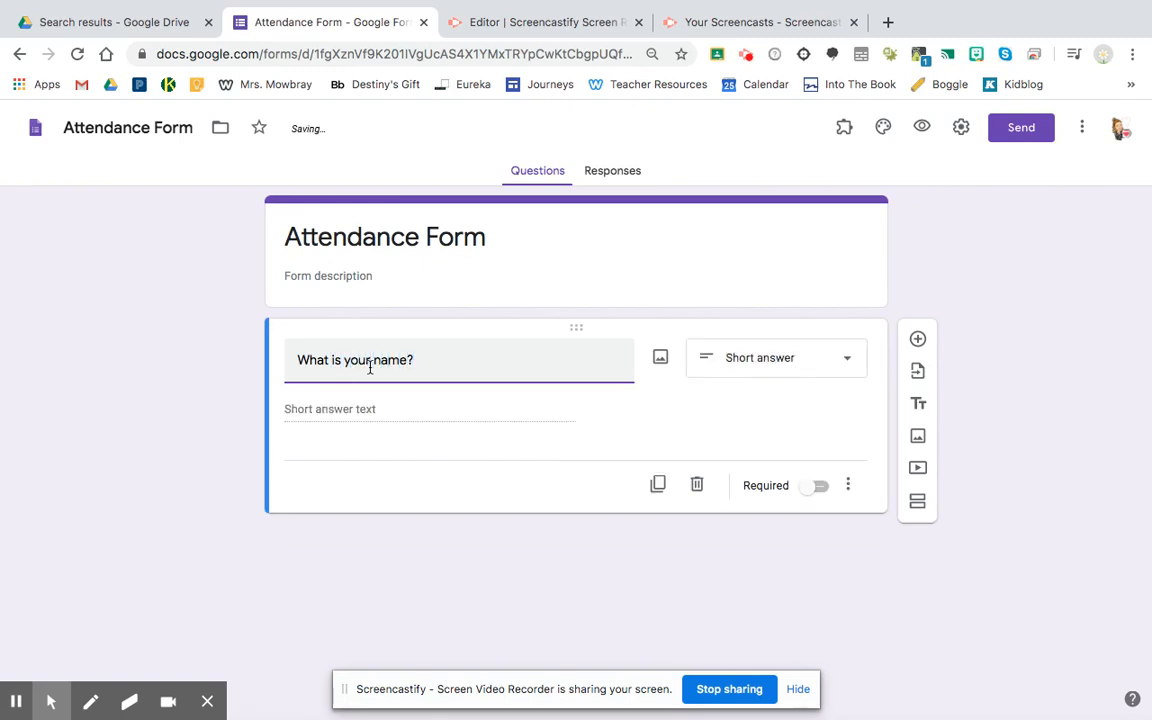
pyautogui.click(767, 376)
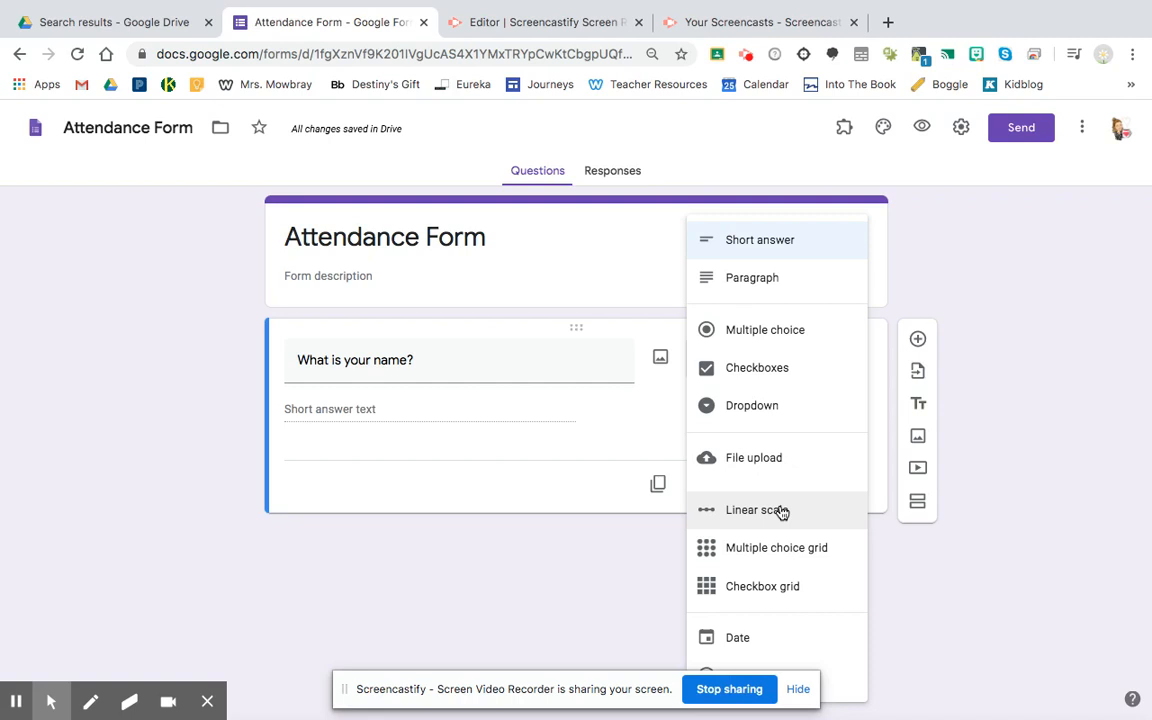
pyautogui.click(781, 239)
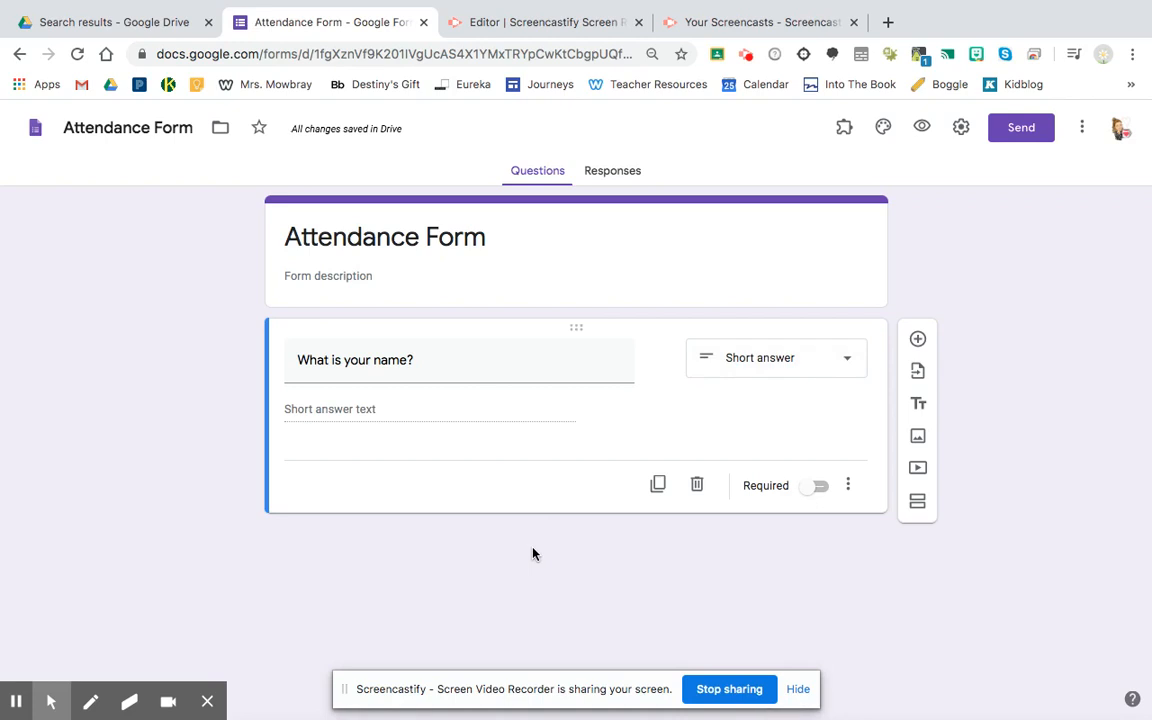
pyautogui.click(808, 494)
# Add a second question reading "What school do you go to?" with the Multiple choice type.
pyautogui.click(918, 341)
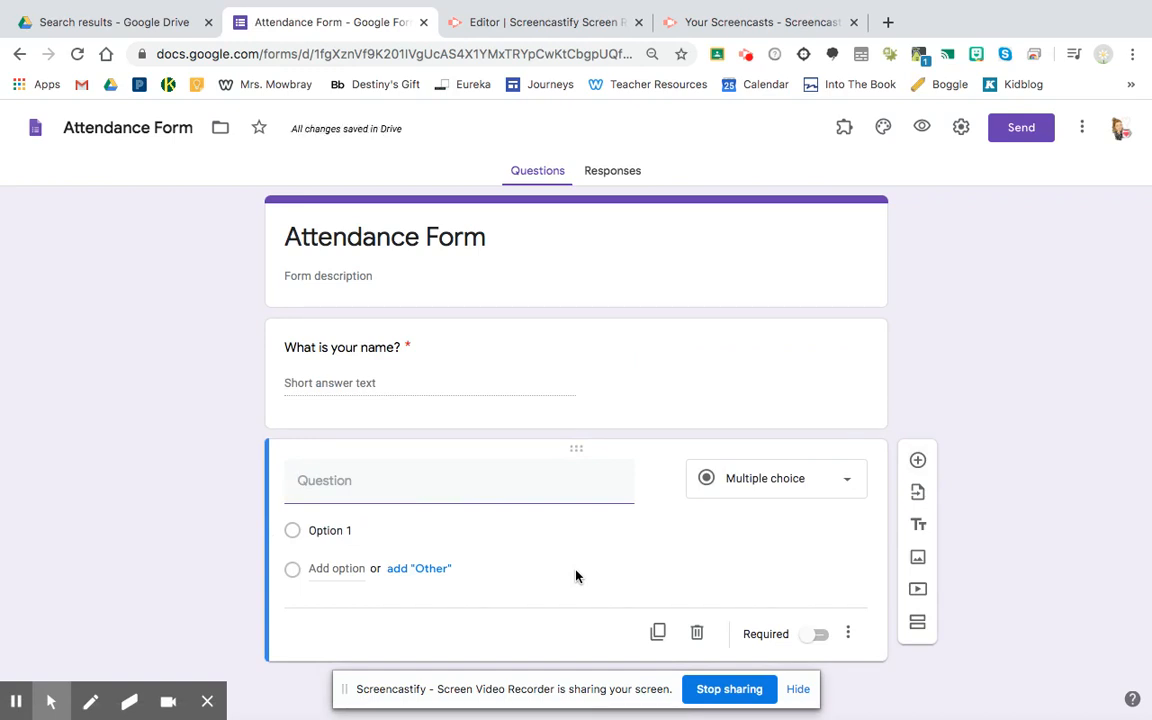
pyautogui.write('What school')
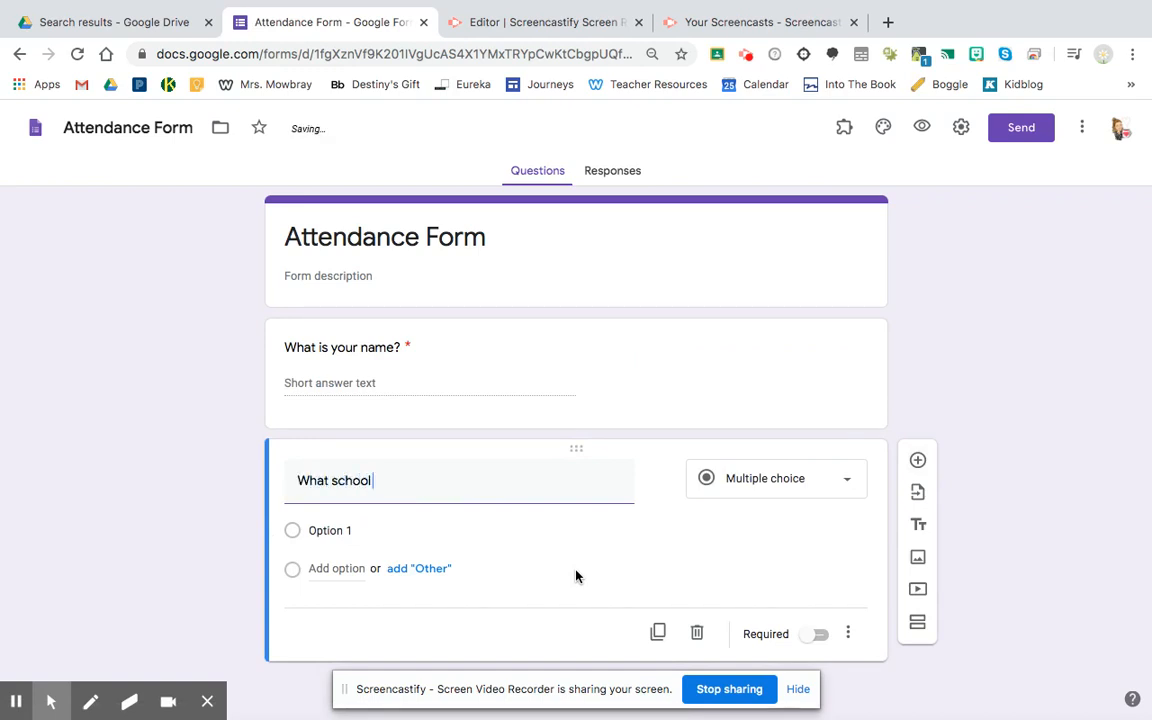
pyautogui.write(' do you go to?')
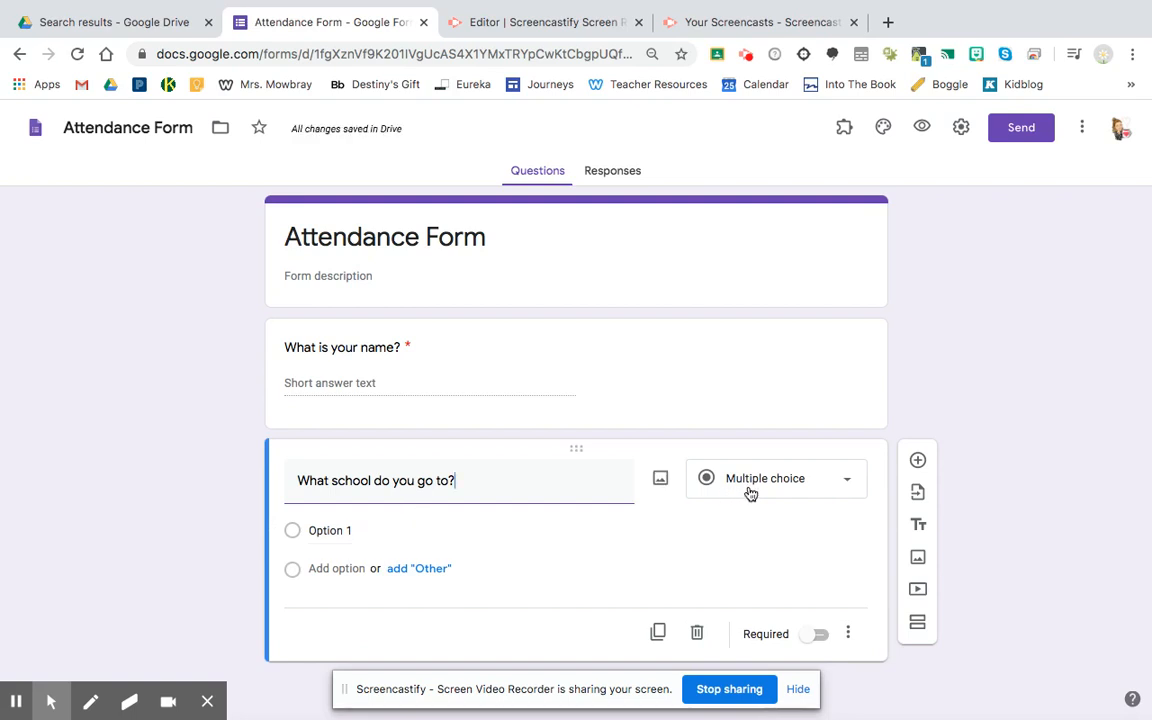
pyautogui.click(846, 482)
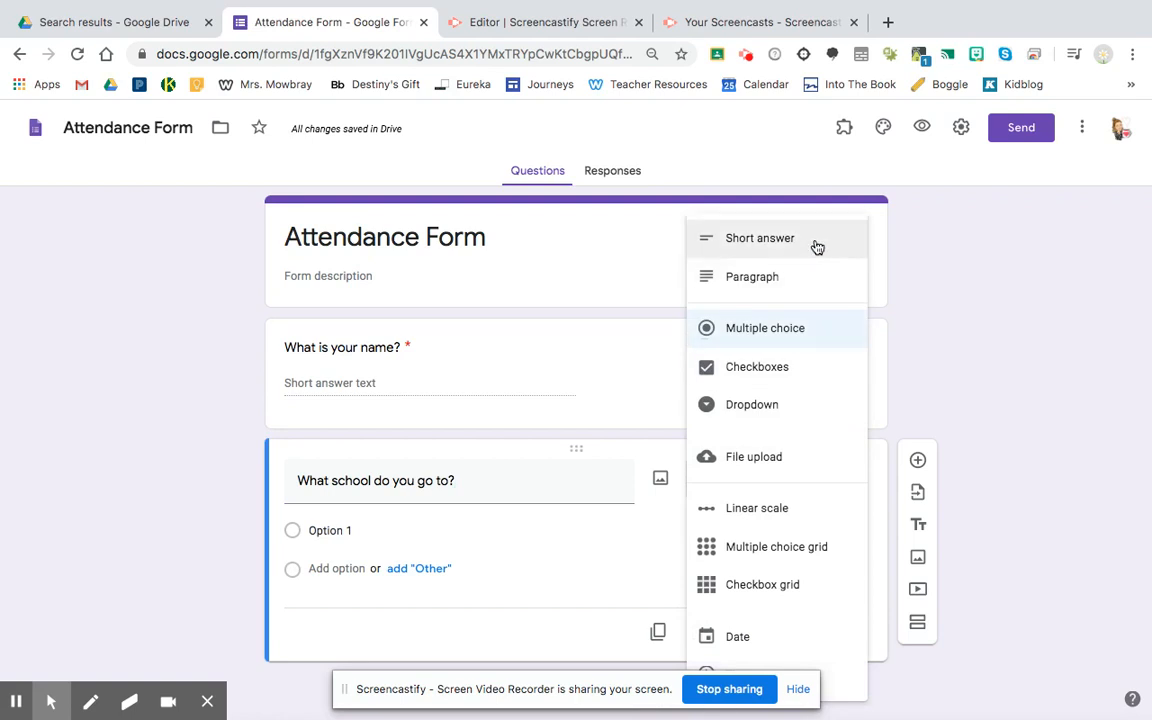
pyautogui.click(810, 337)
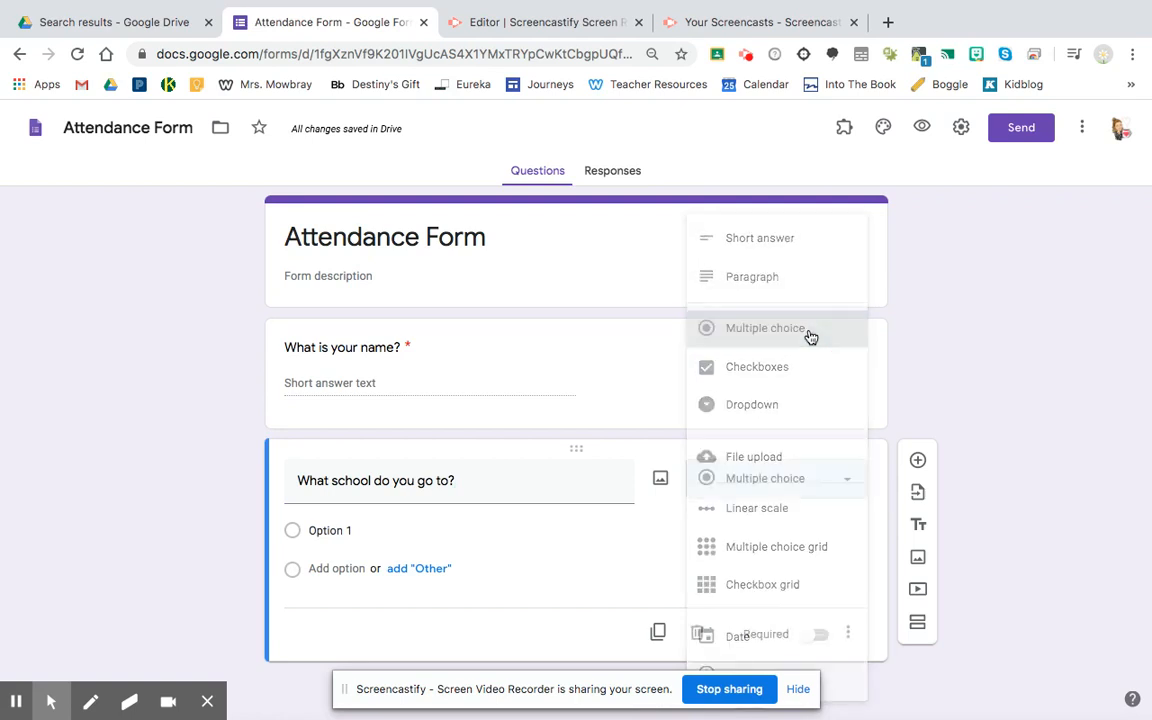
# Enter "Ledgewood" and "Stone Creek" as the first two answer options of the school question.
pyautogui.click(365, 535)
pyautogui.write('Ledge')
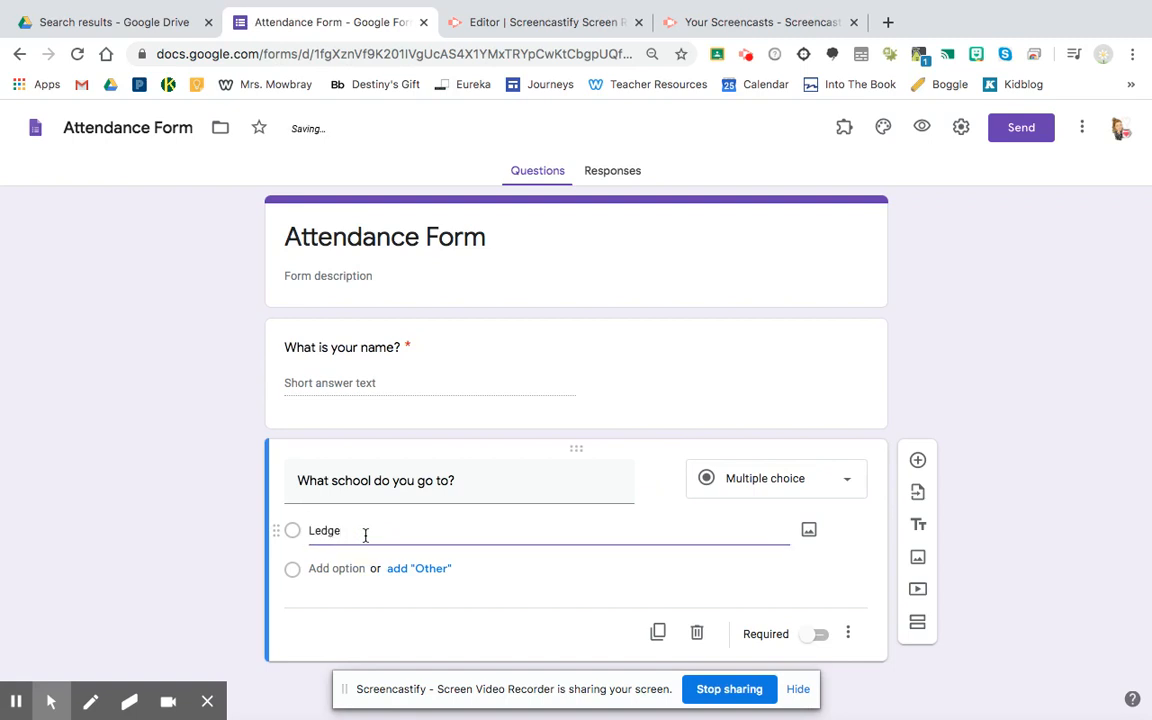
pyautogui.write('wood')
pyautogui.click(347, 568)
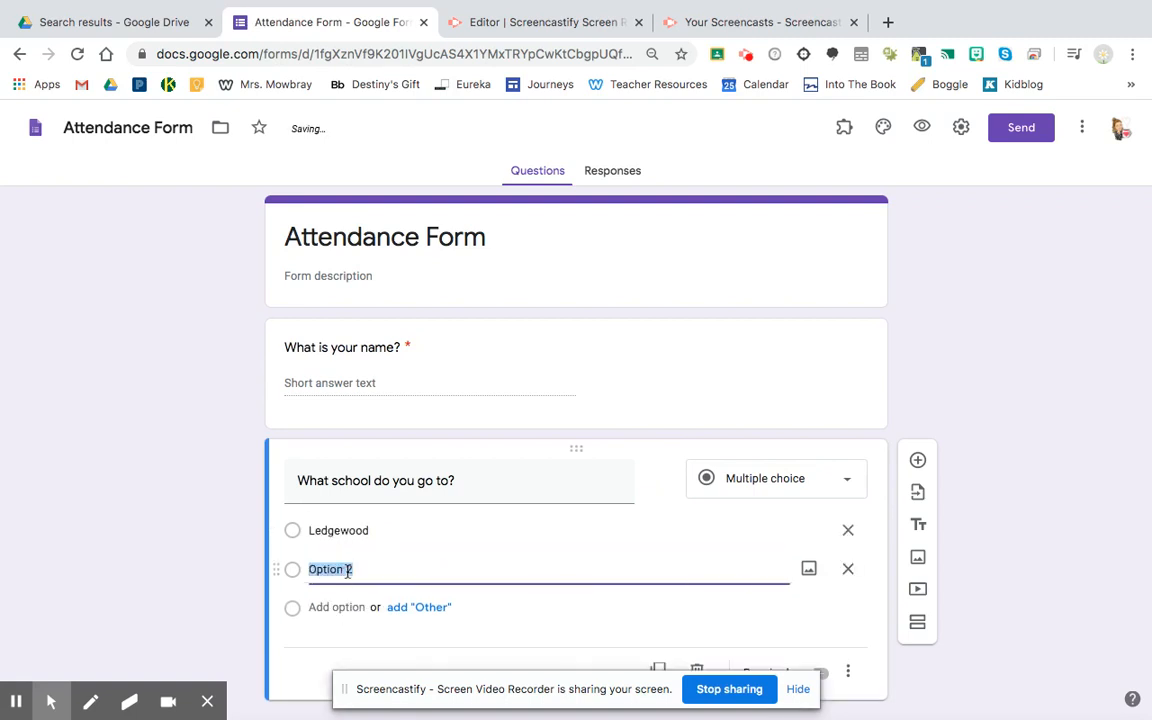
pyautogui.write('Stone Creek')
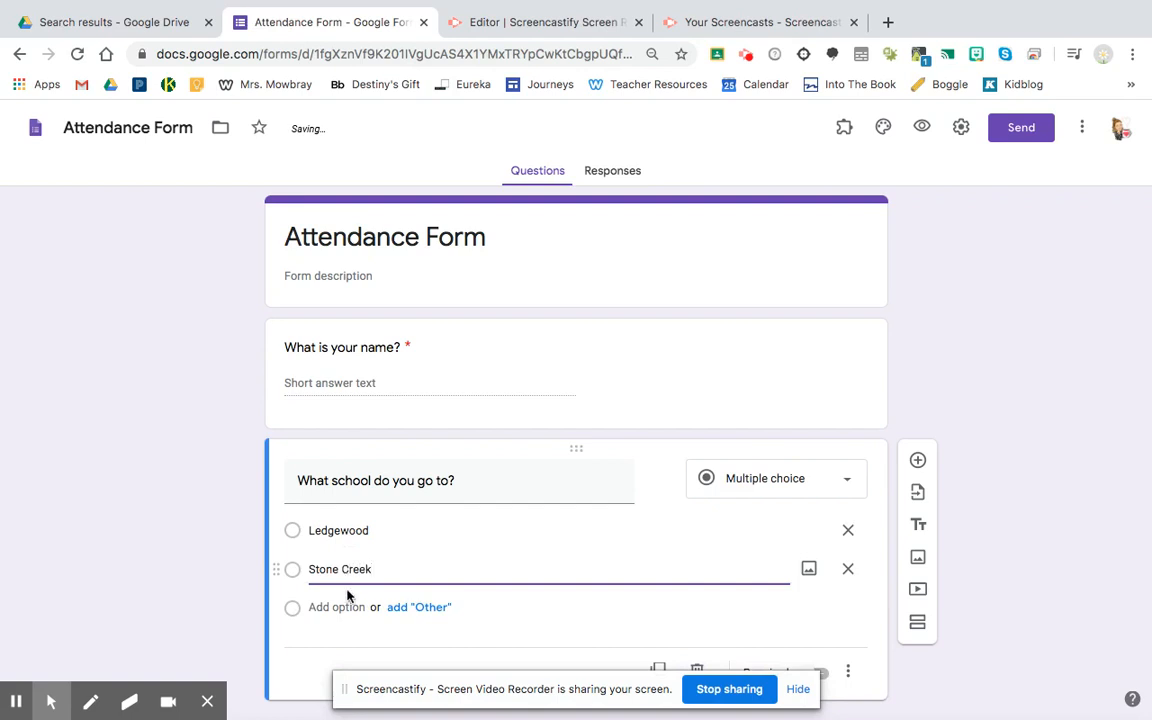
# Add "Kinnikinnick" and "RMS" as the third and fourth answer options of the school question.
pyautogui.click(347, 606)
pyautogui.write('Kinni')
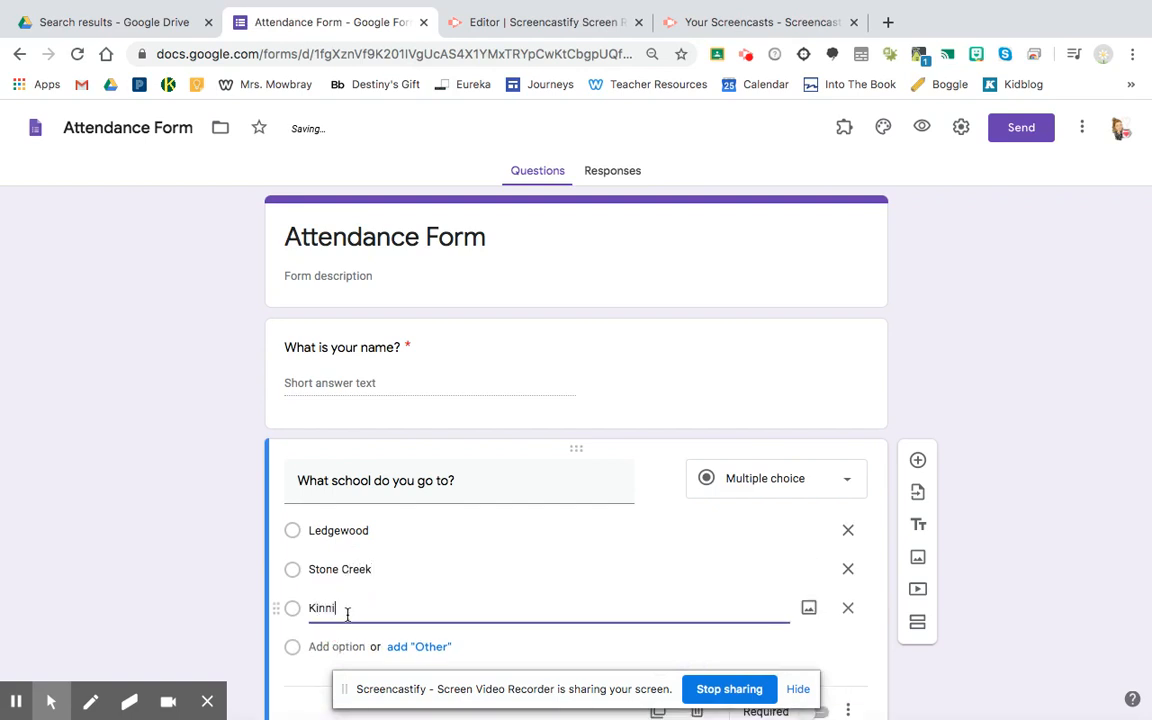
pyautogui.write('kinnick')
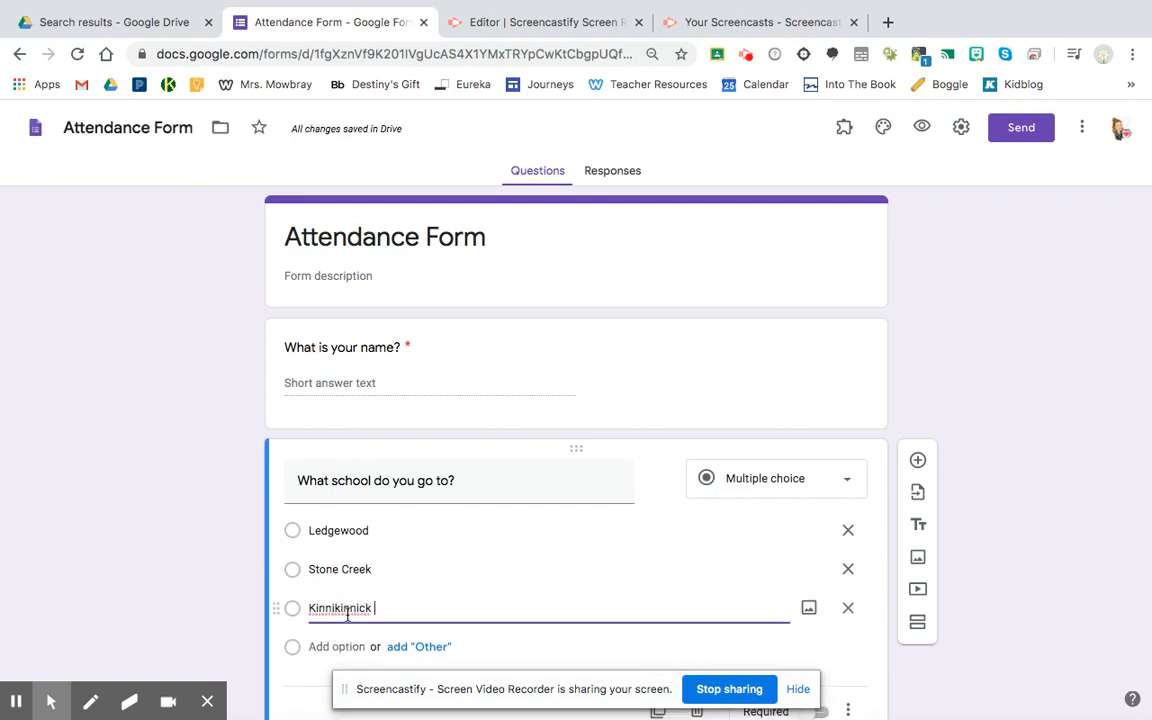
pyautogui.click(337, 646)
pyautogui.write('R')
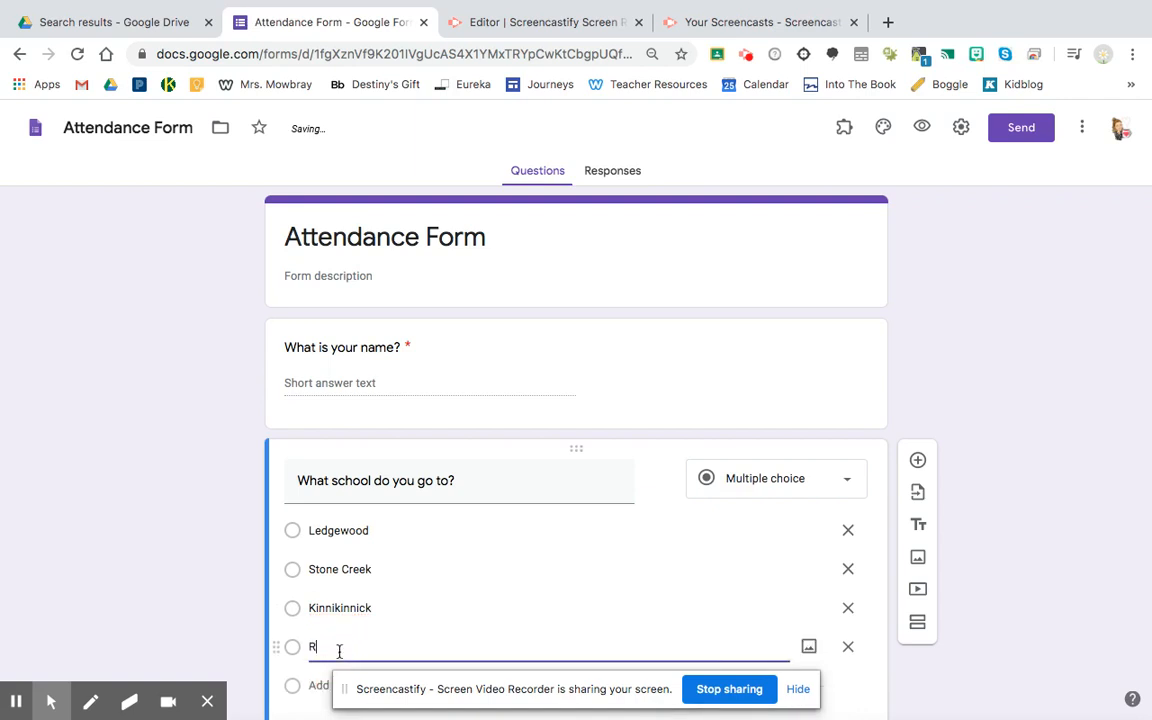
pyautogui.write('MS')
pyautogui.click(1043, 540)
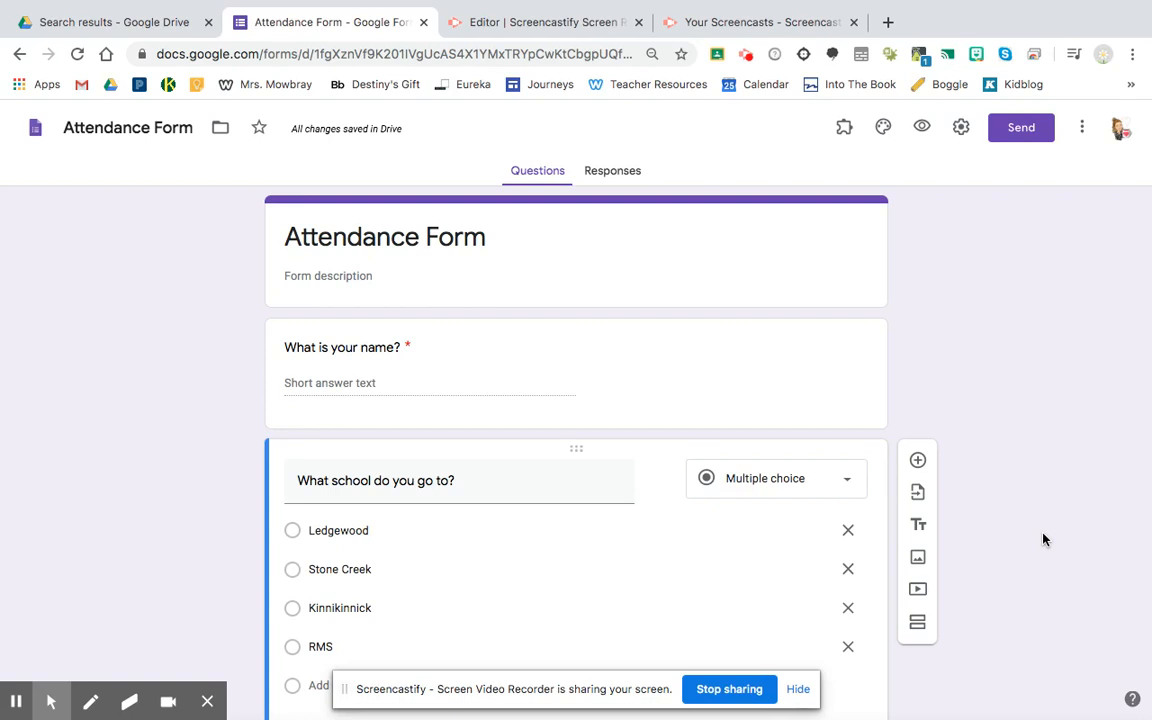
# Make the question "What school do you go to?" required.
pyautogui.scroll(-2, 1043, 540)
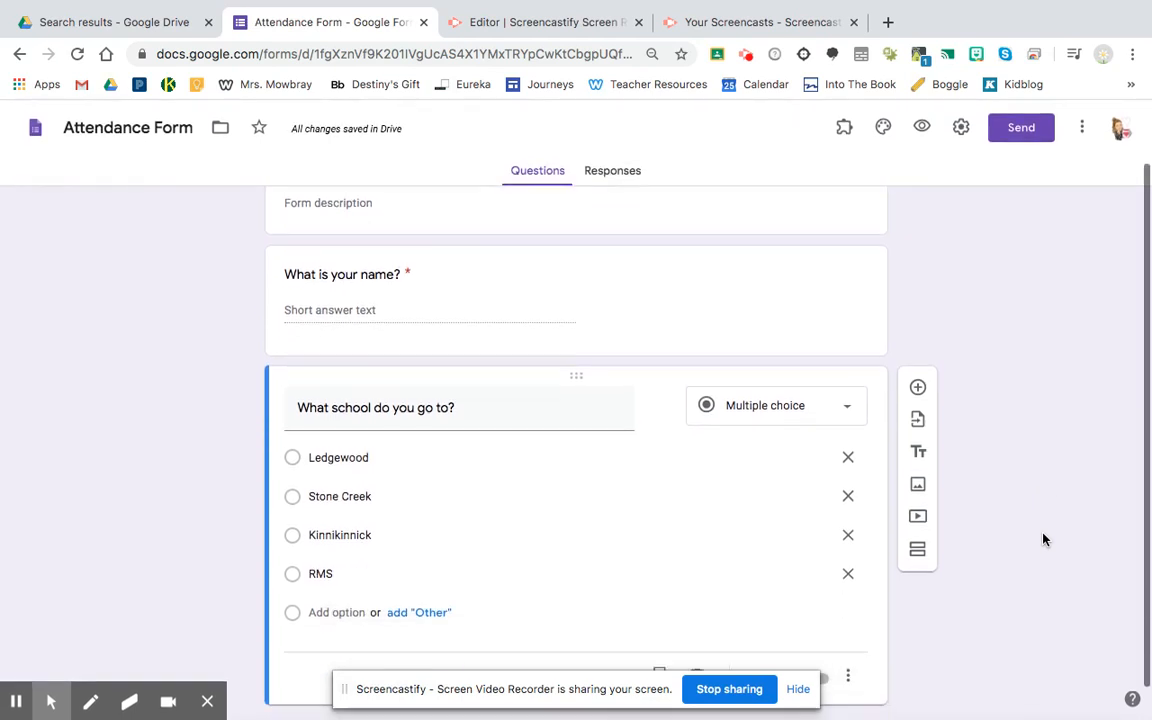
pyautogui.scroll(-1, 1043, 540)
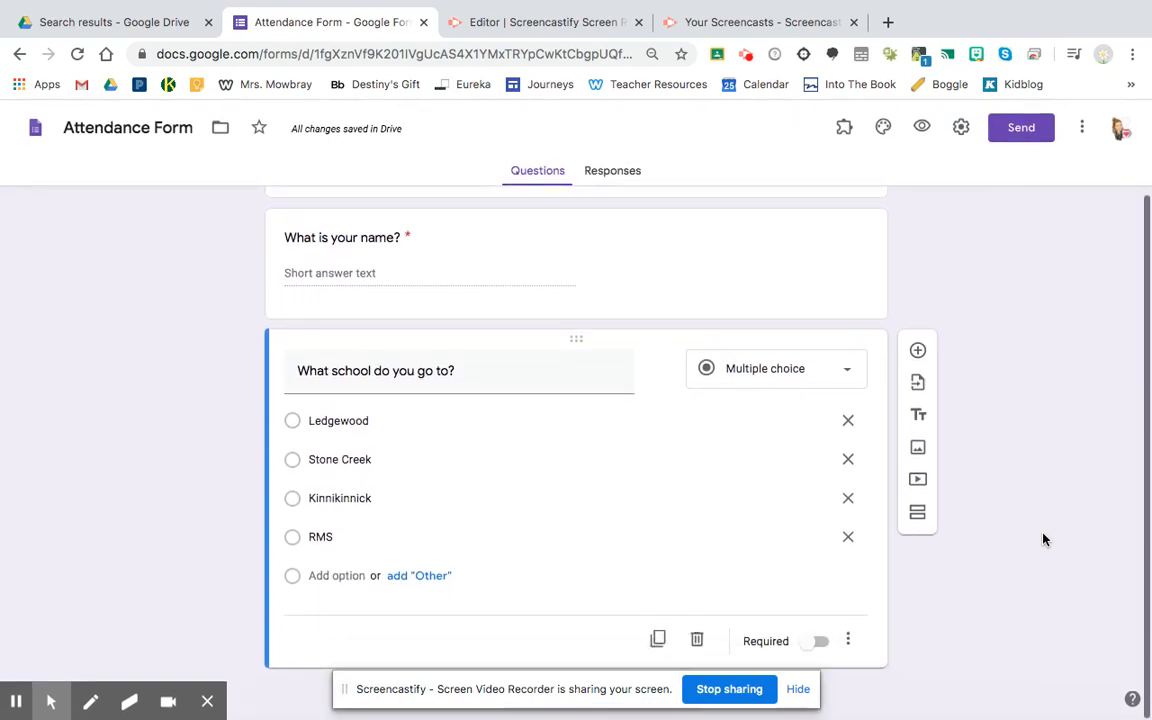
pyautogui.click(817, 643)
# Open the form's theme options and set the theme color to red.
pyautogui.scroll(2, 609, 332)
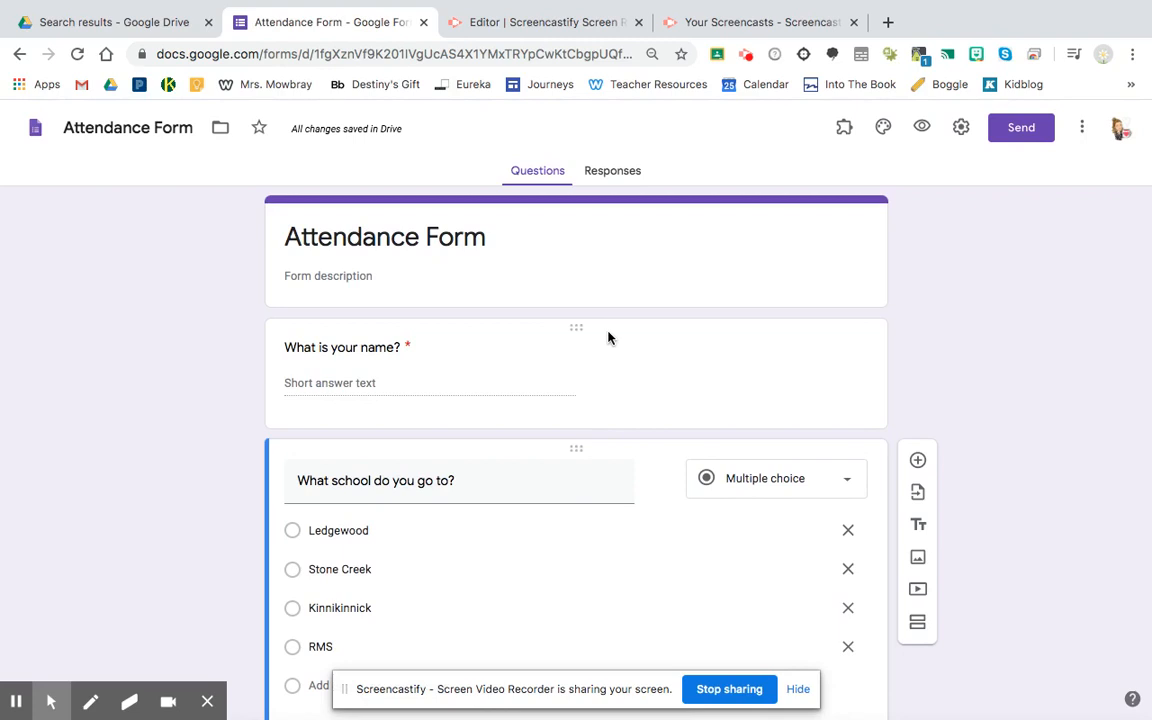
pyautogui.click(884, 138)
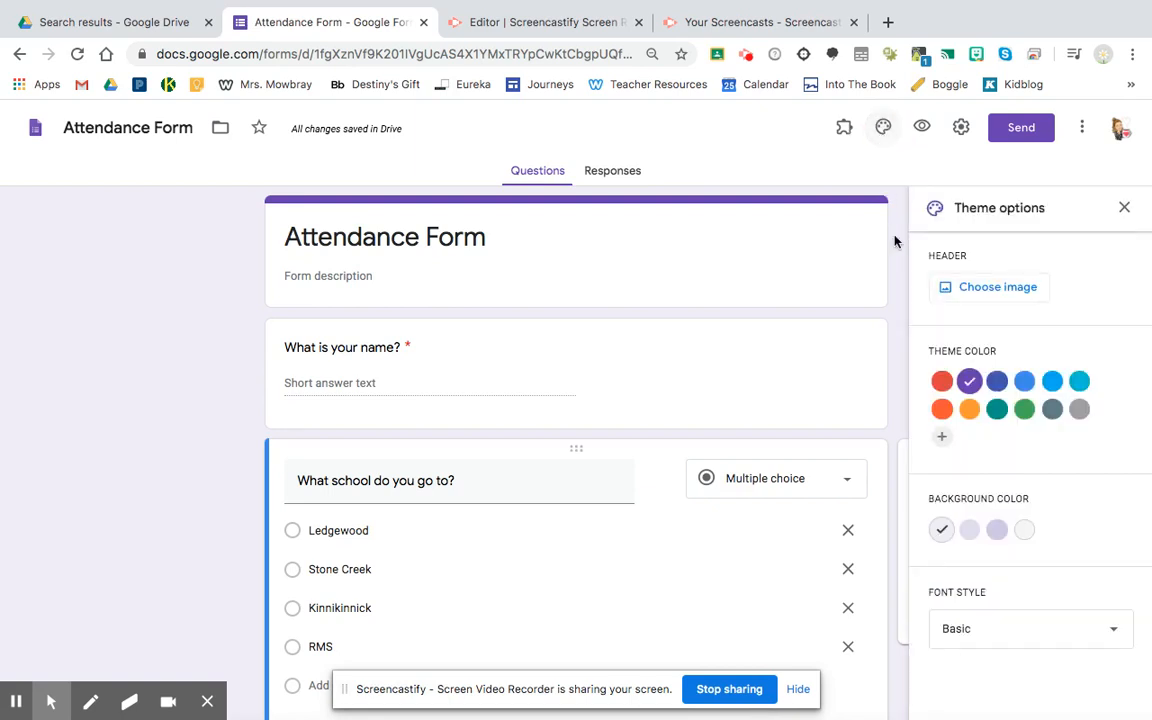
pyautogui.click(941, 385)
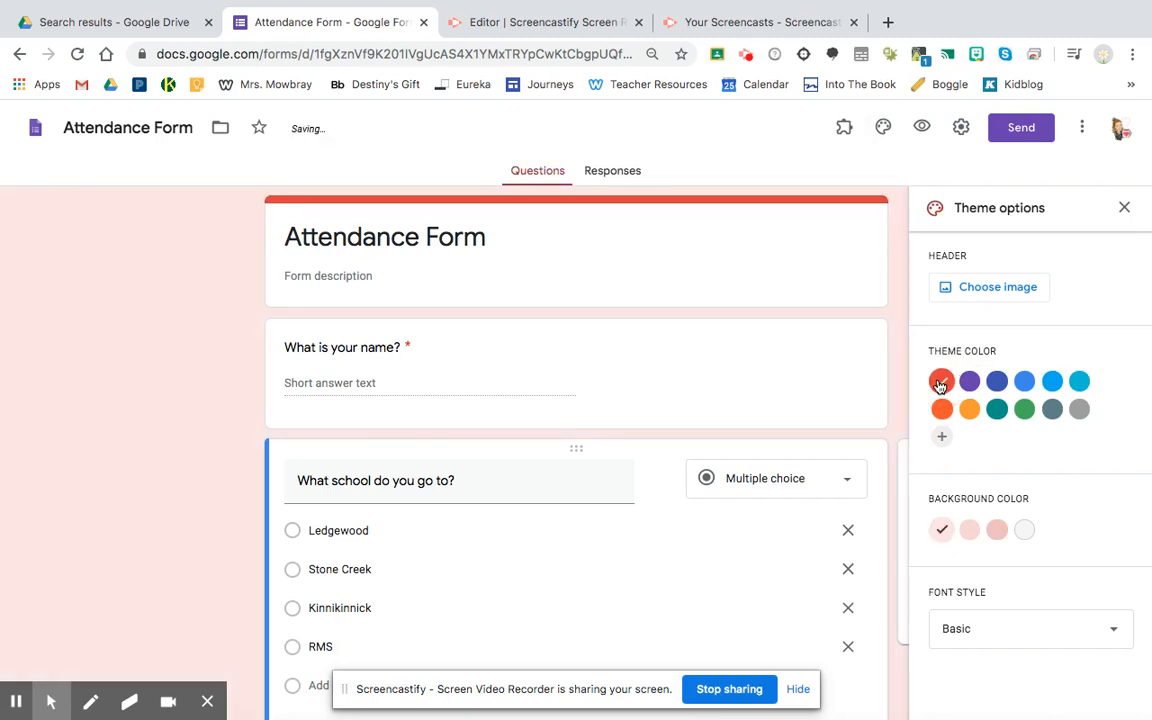
# Insert the blue header image with red-and-white bunting flags from the Illustrations themes.
pyautogui.click(986, 289)
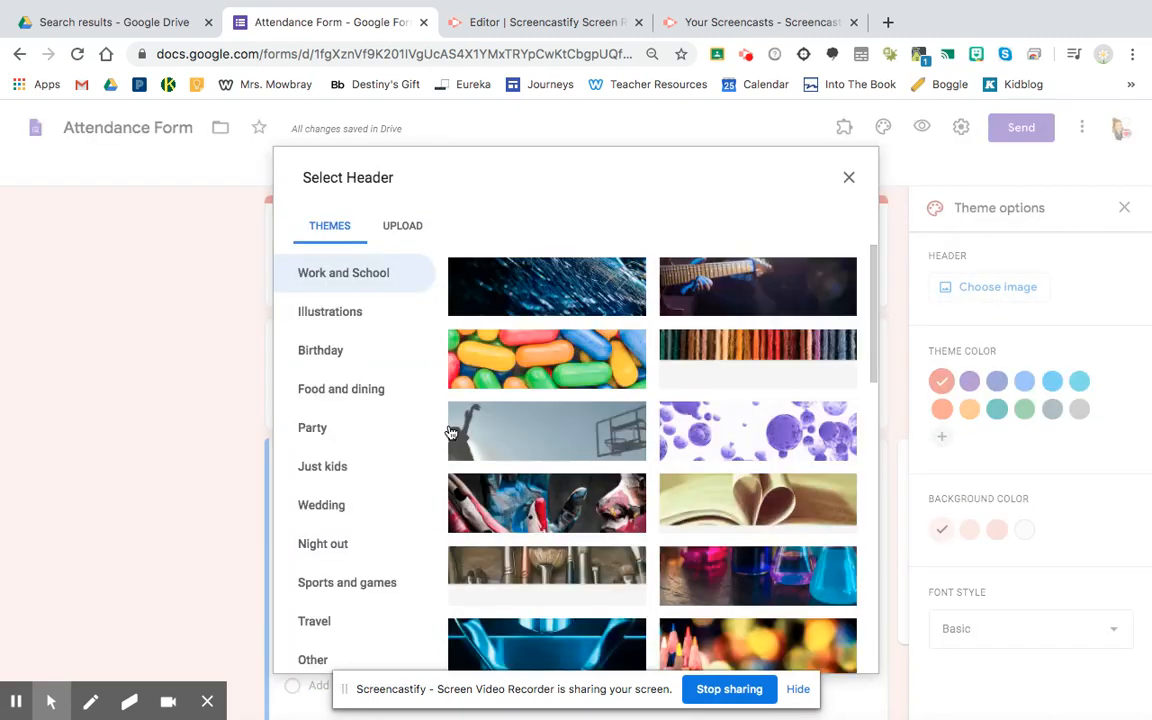
pyautogui.click(368, 316)
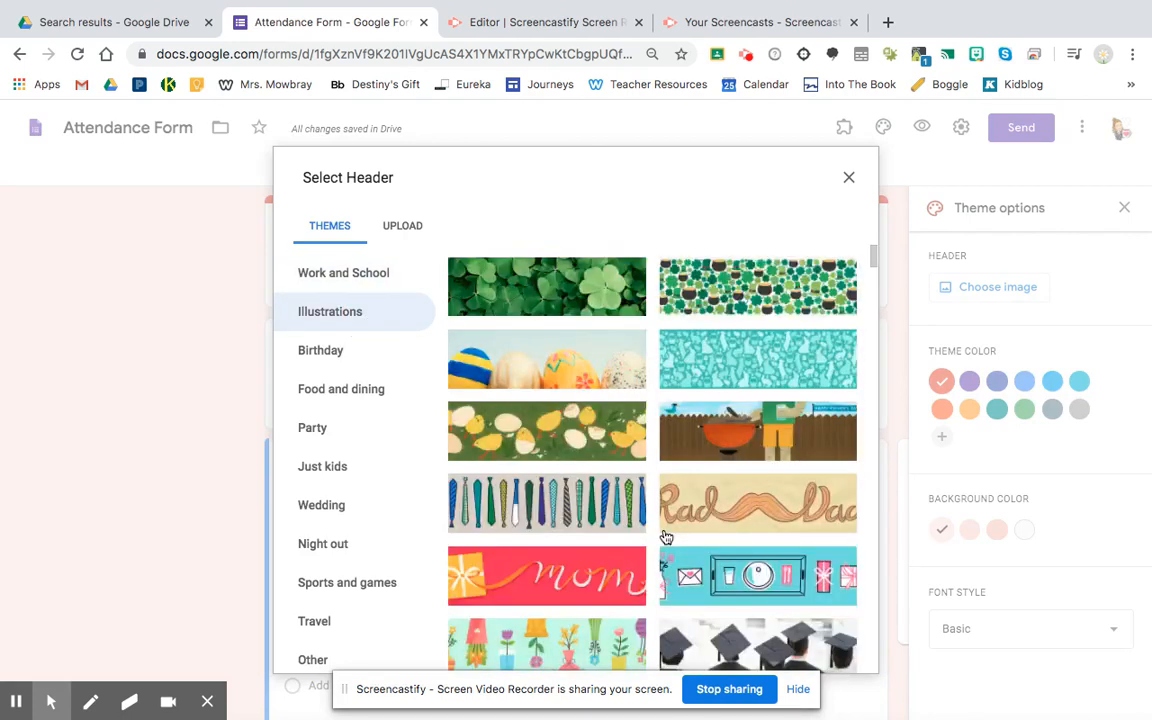
pyautogui.scroll(-5, 666, 538)
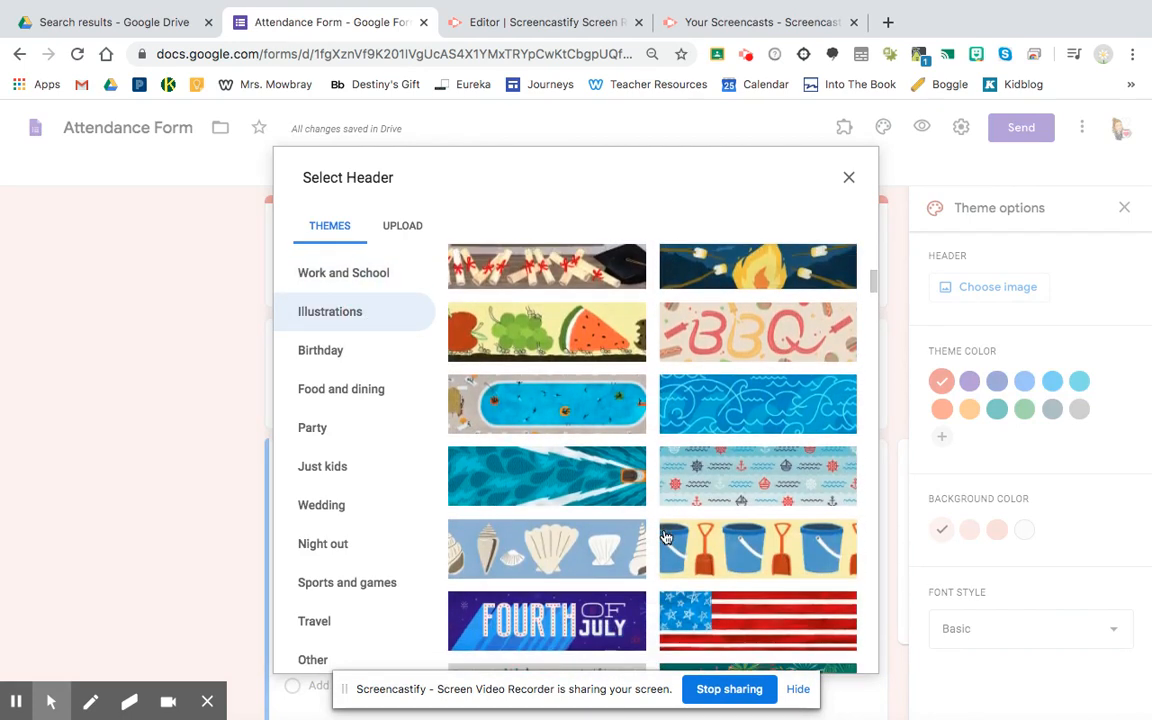
pyautogui.scroll(-8, 666, 538)
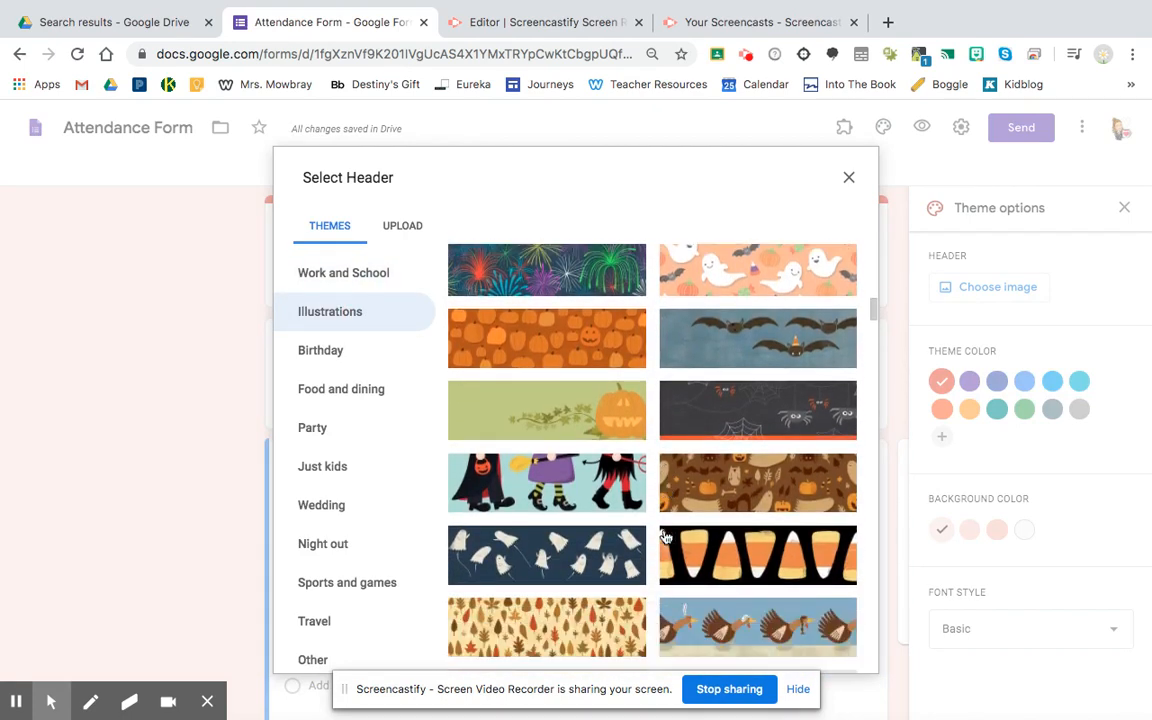
pyautogui.scroll(-5, 666, 538)
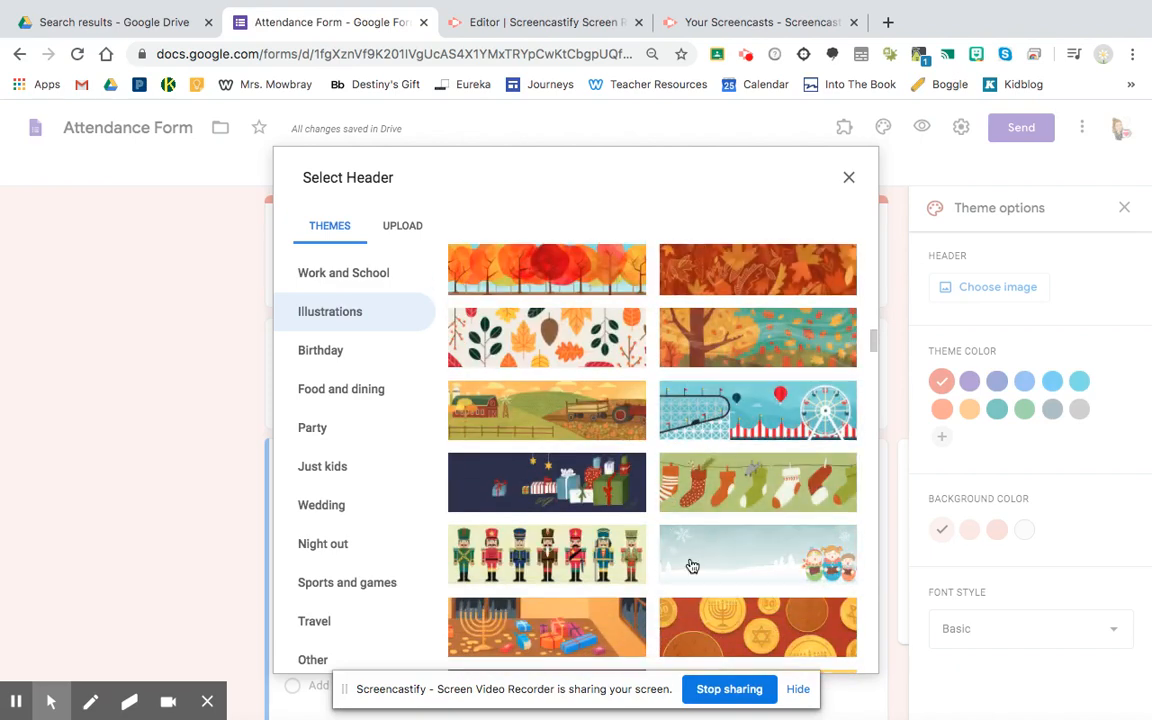
pyautogui.scroll(-3, 690, 565)
pyautogui.scroll(-4, 690, 565)
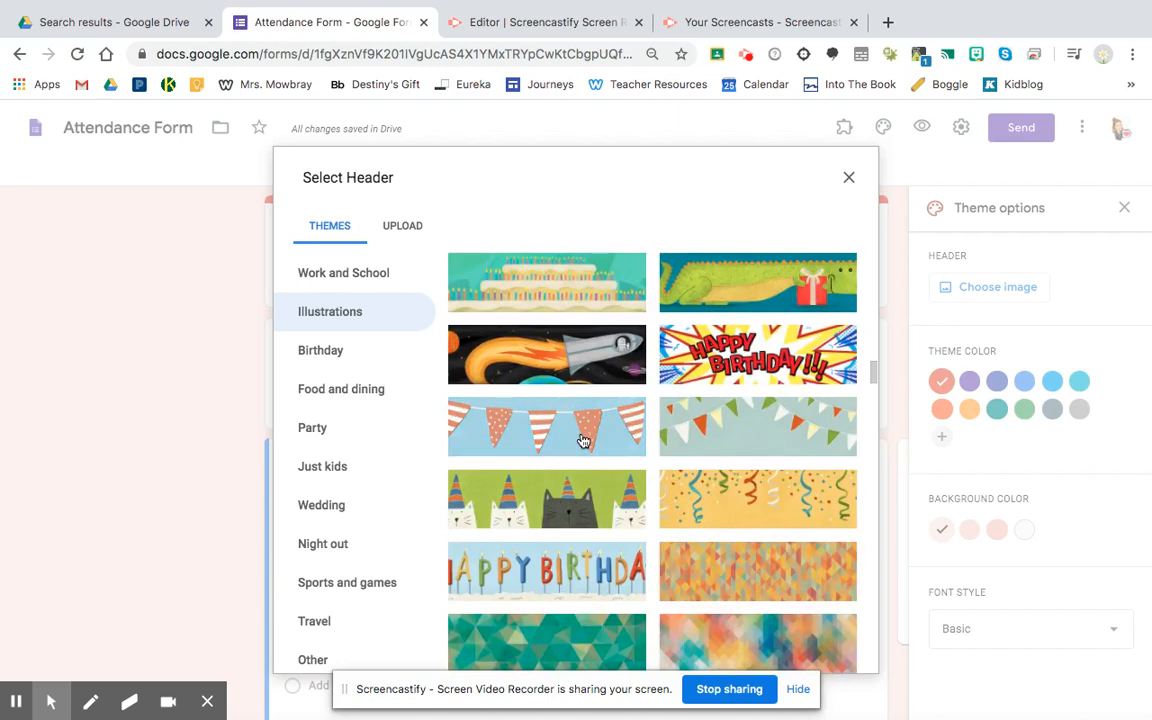
pyautogui.click(583, 441)
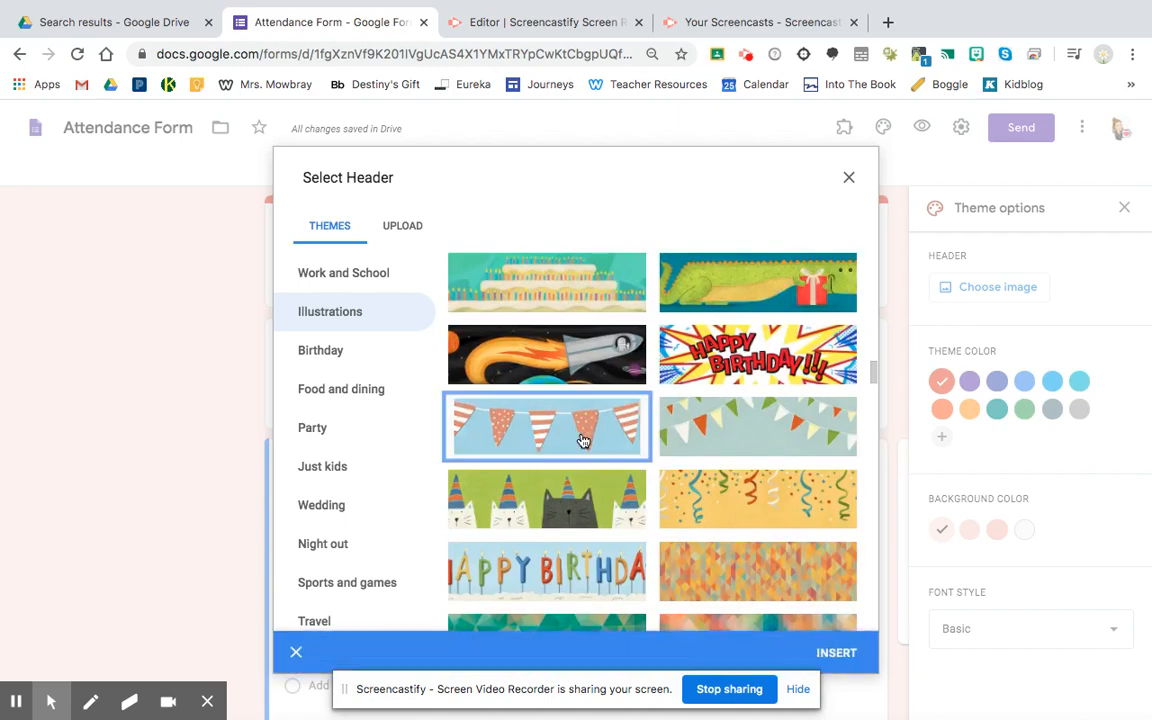
pyautogui.click(836, 653)
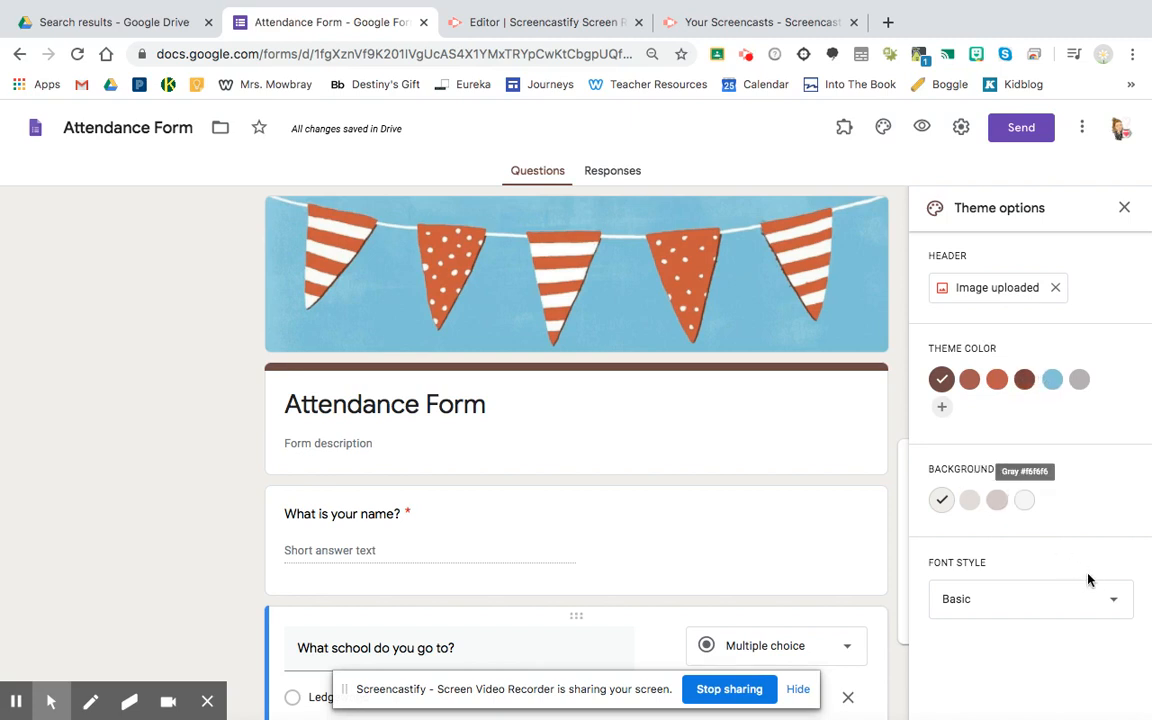
# Try the Playful font style on the form, return it to Basic and close the theme options.
pyautogui.click(1105, 604)
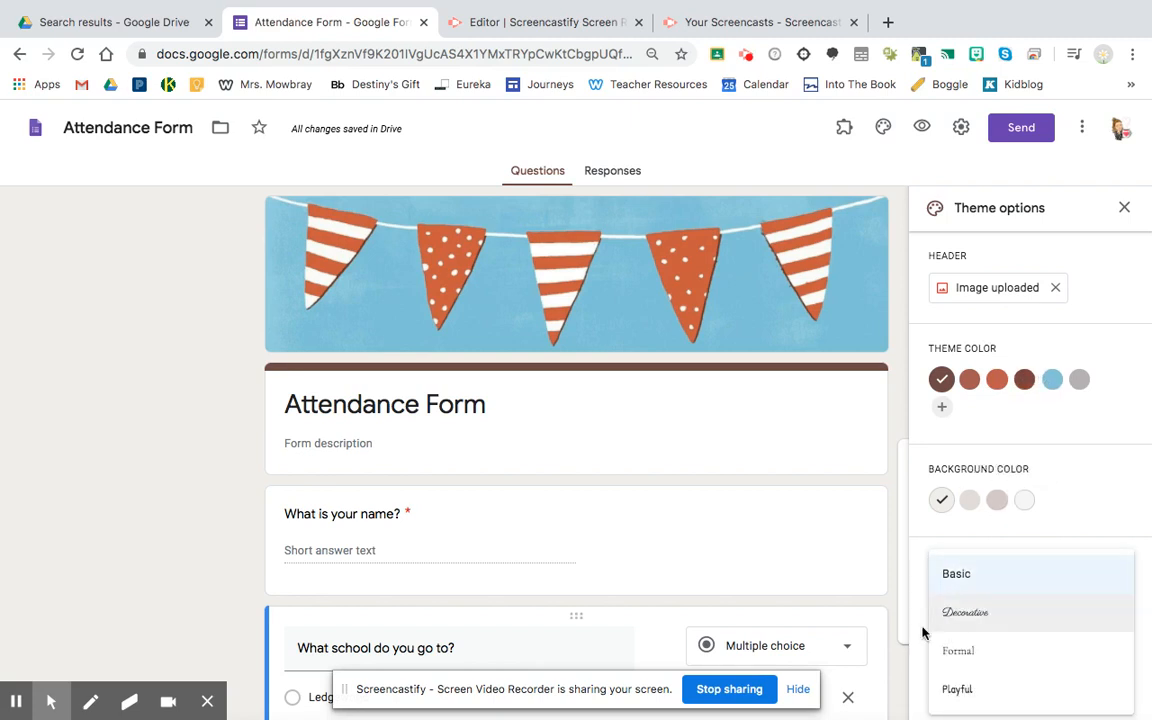
pyautogui.click(959, 695)
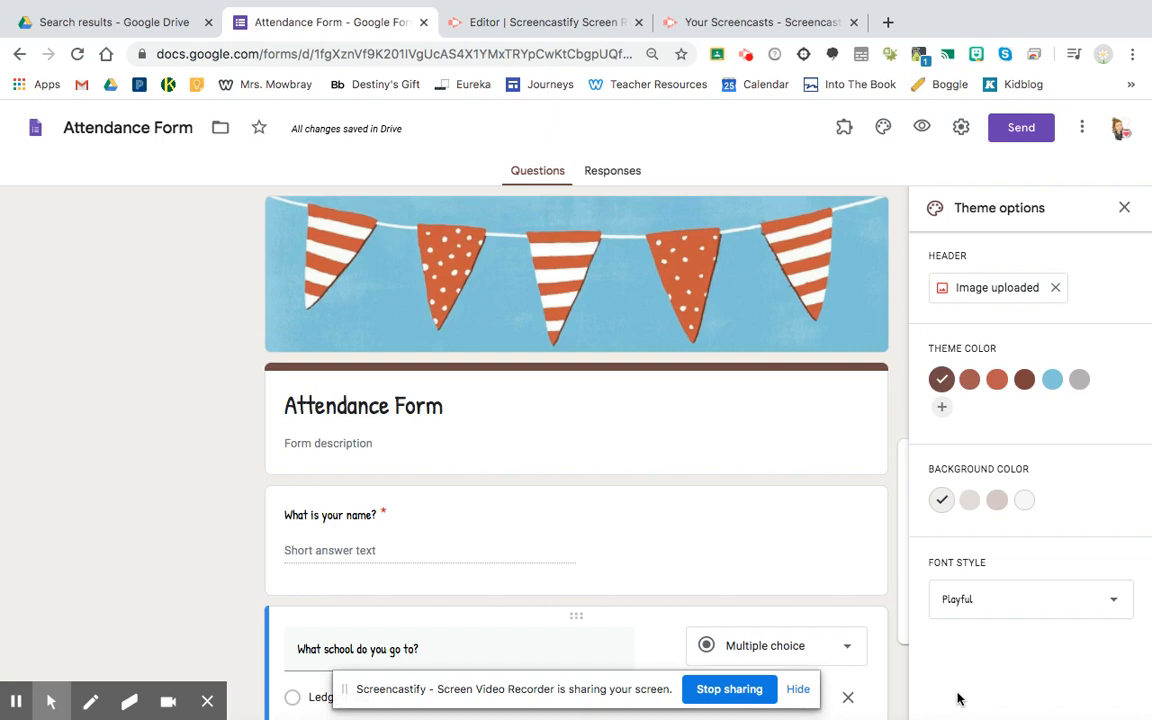
pyautogui.click(972, 609)
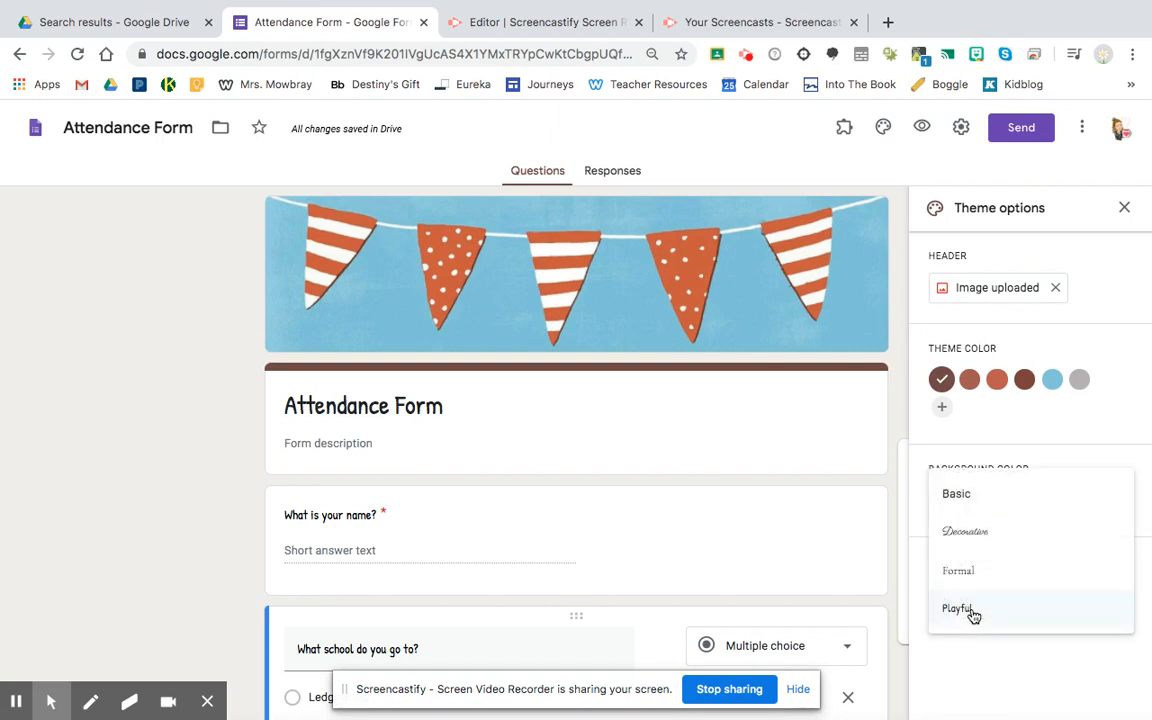
pyautogui.click(975, 497)
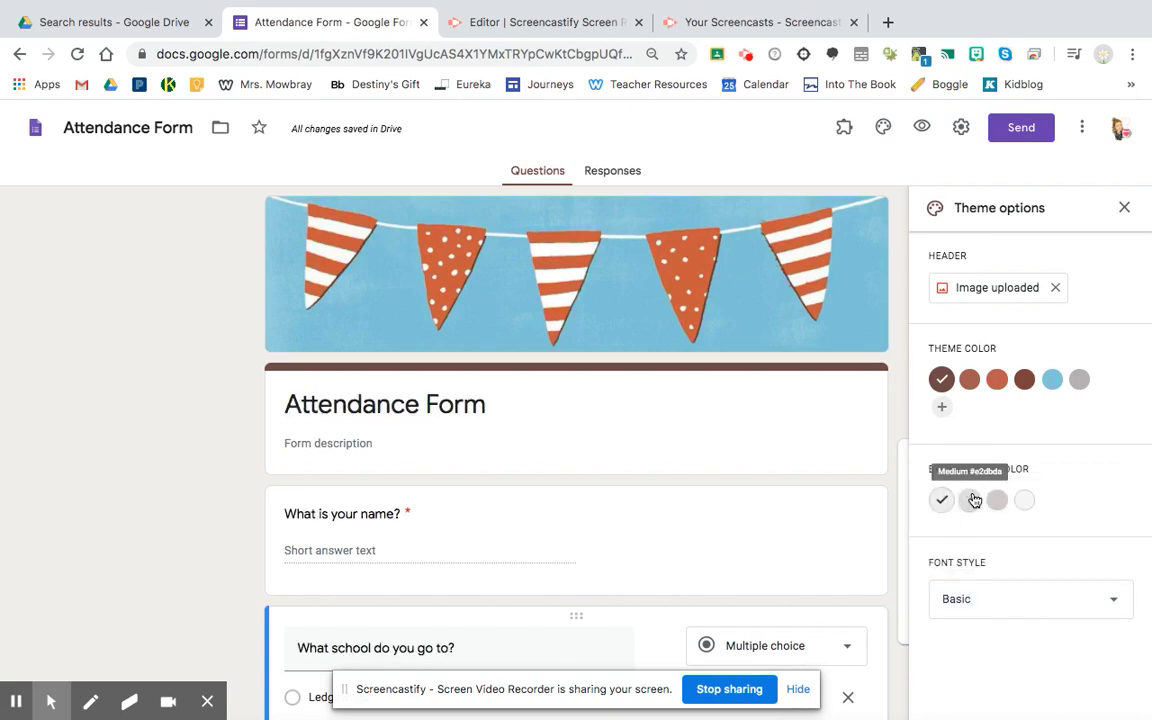
pyautogui.click(1122, 209)
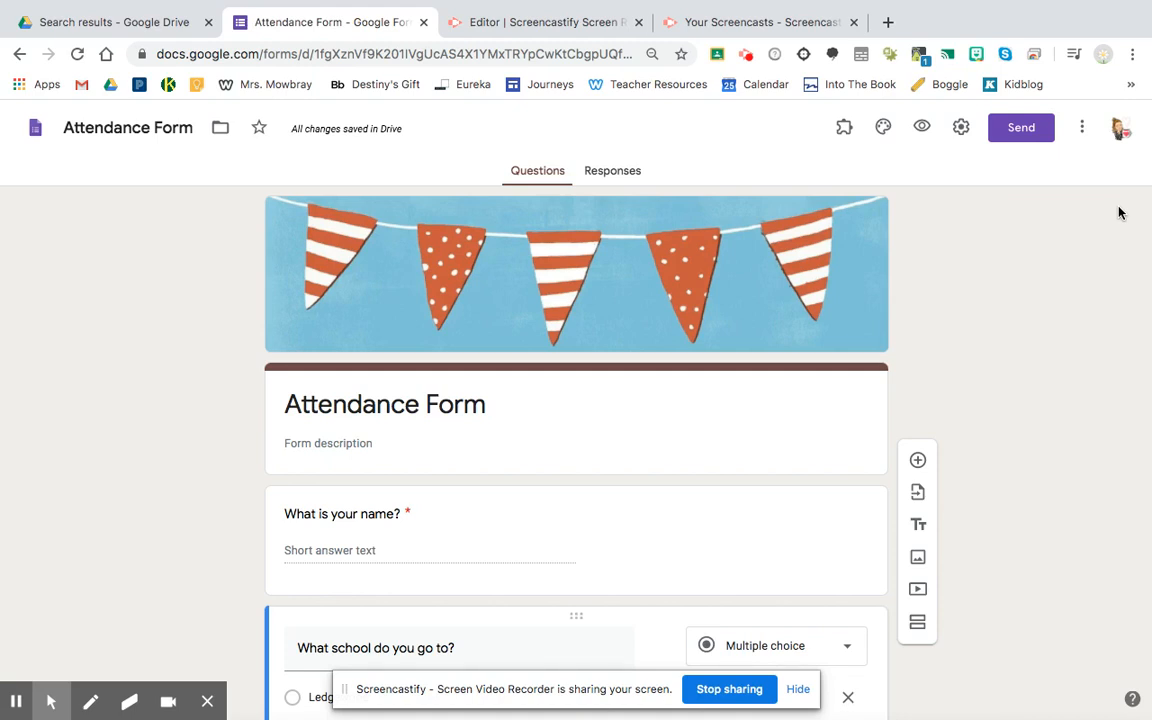
# Preview the form as respondents see it, check both questions down to the submit area, and return to the form editor.
pyautogui.click(921, 131)
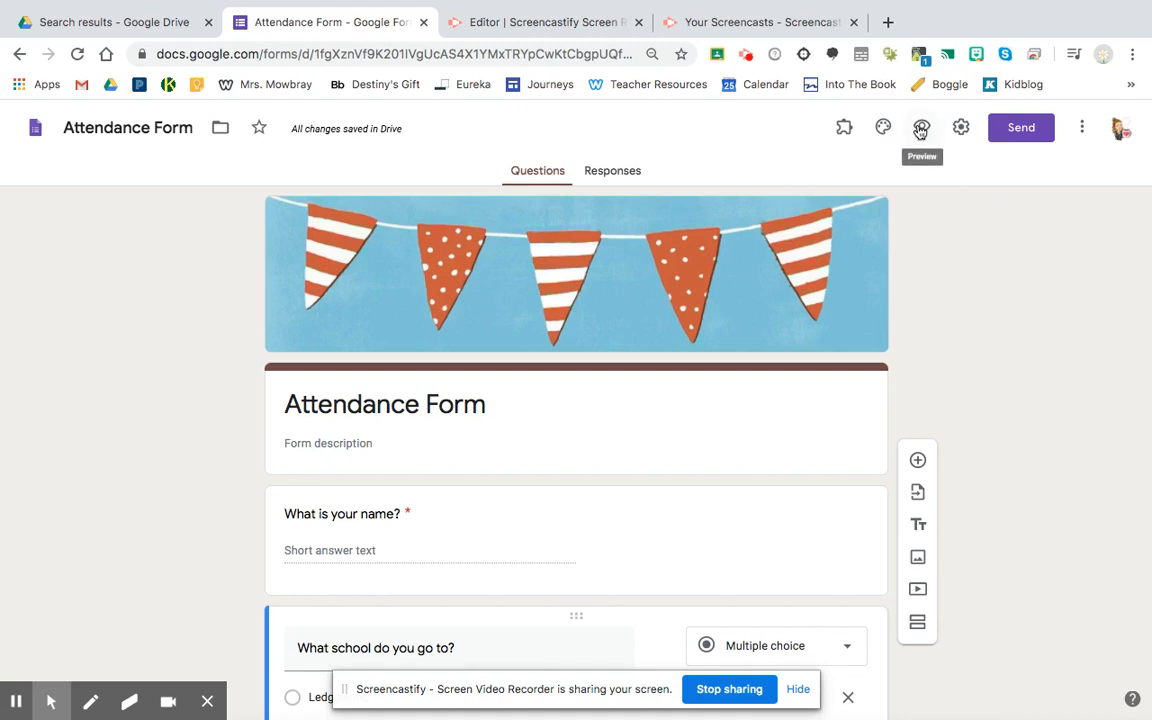
pyautogui.click(921, 131)
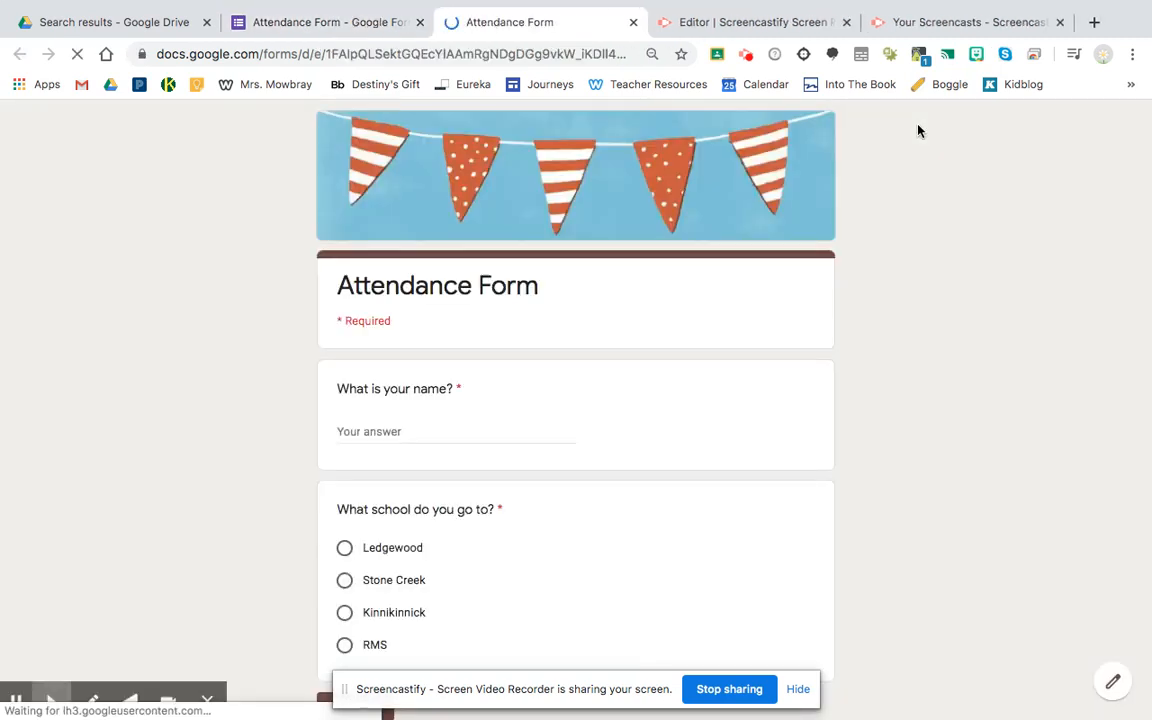
pyautogui.scroll(-3, 843, 355)
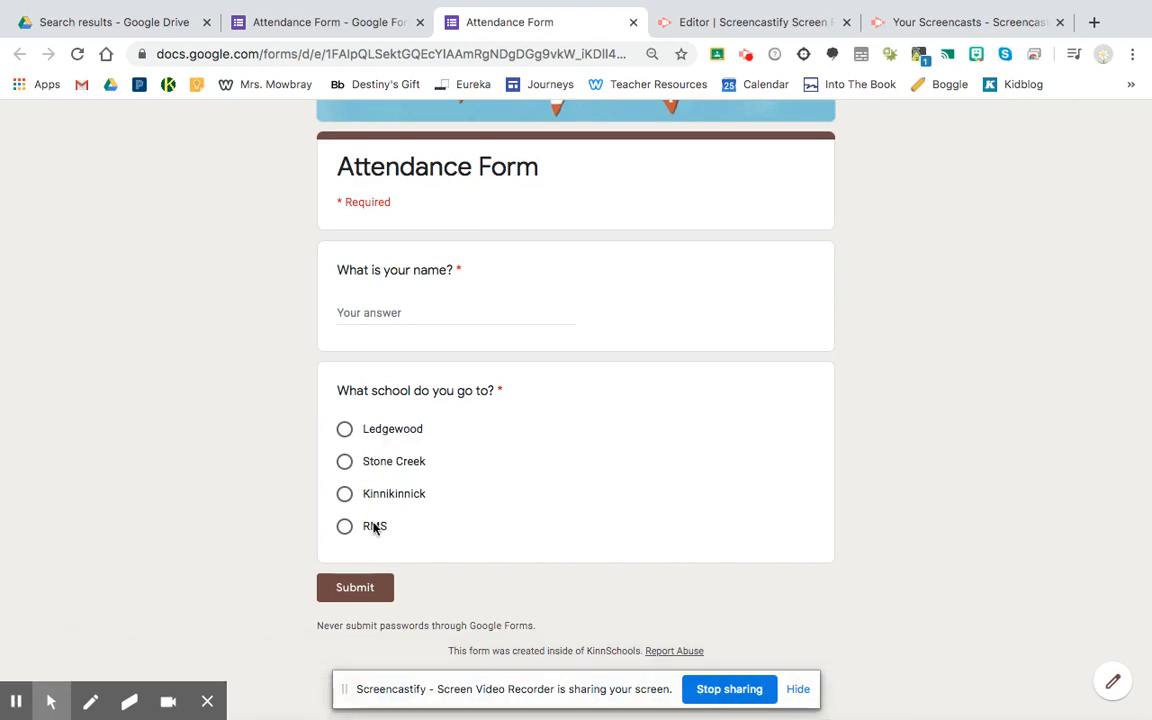
pyautogui.click(346, 30)
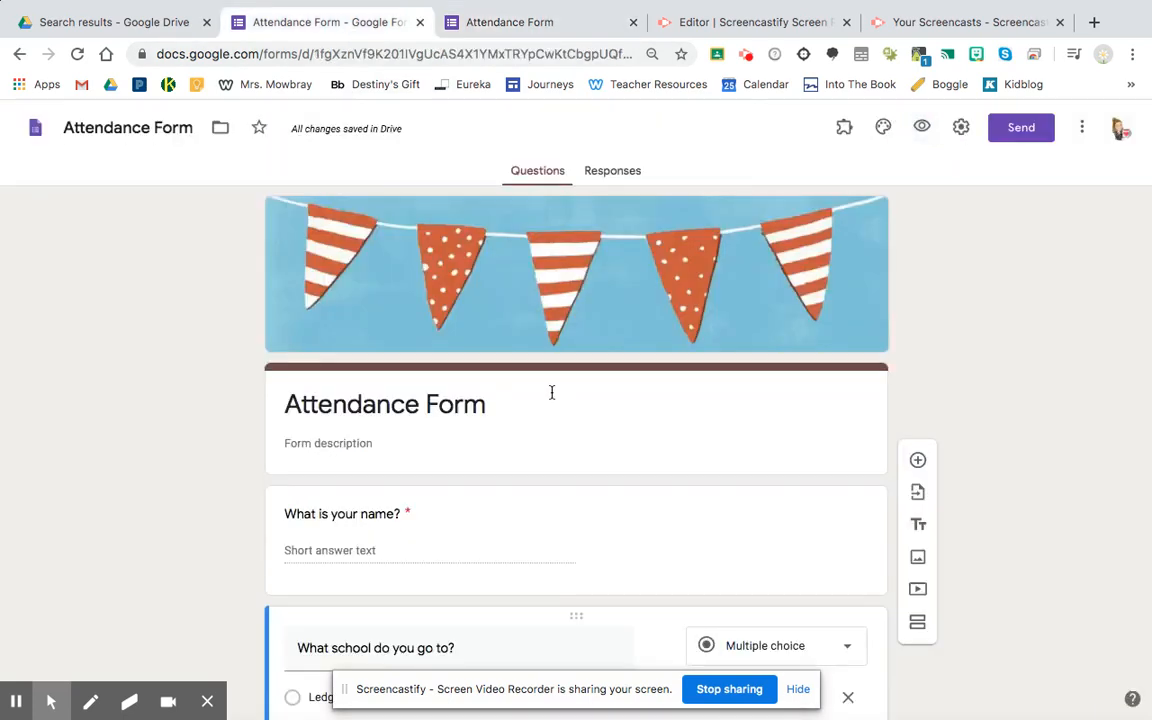
# Change the type of the school question to Short answer.
pyautogui.scroll(-2, 551, 392)
pyautogui.scroll(-1, 551, 392)
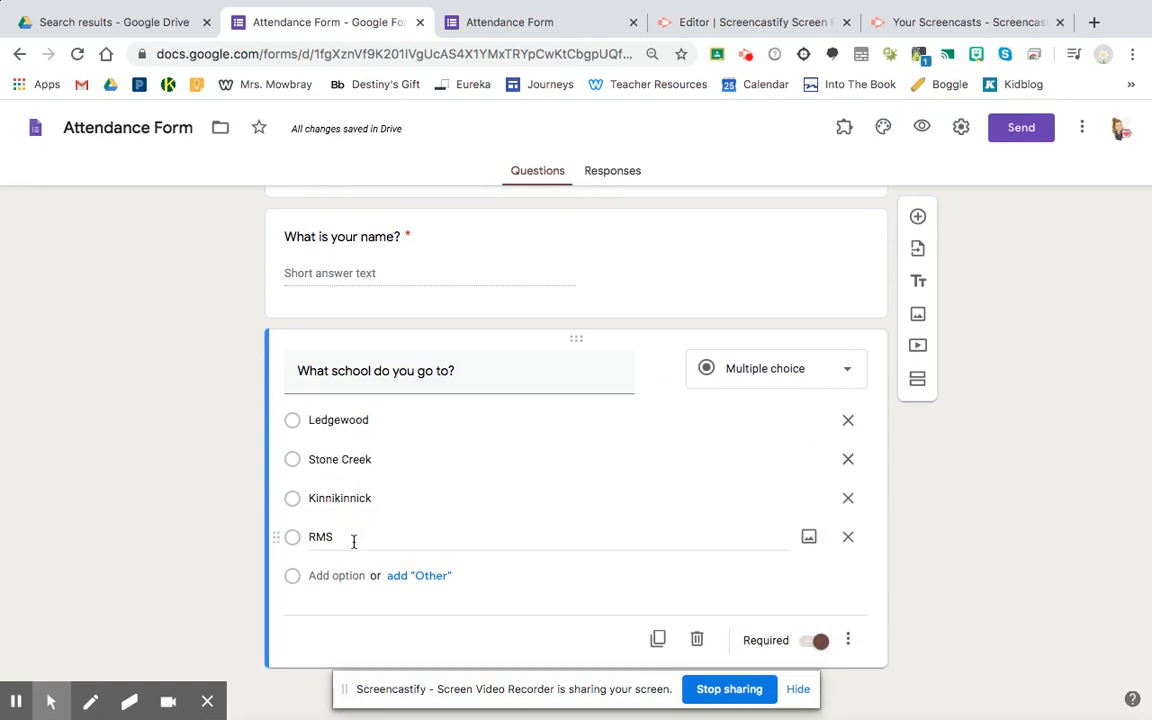
pyautogui.click(746, 375)
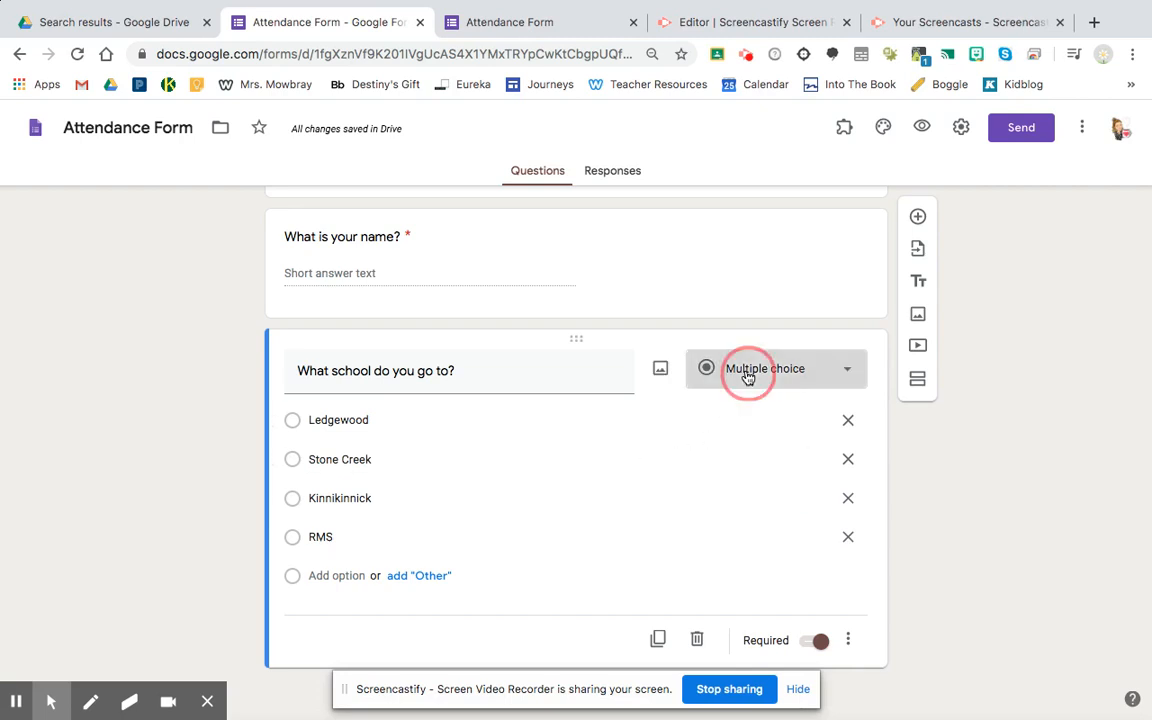
pyautogui.click(770, 248)
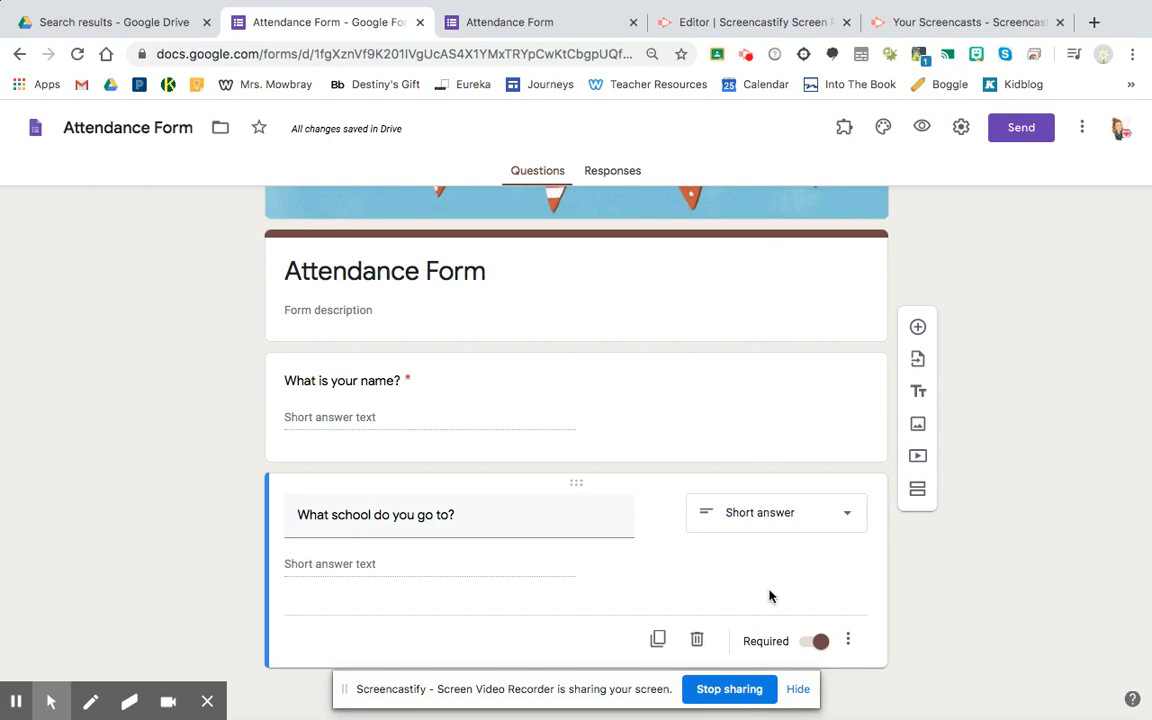
# Set the school question back to Multiple choice and enter "Ledgewood" as its first answer option.
pyautogui.click(803, 528)
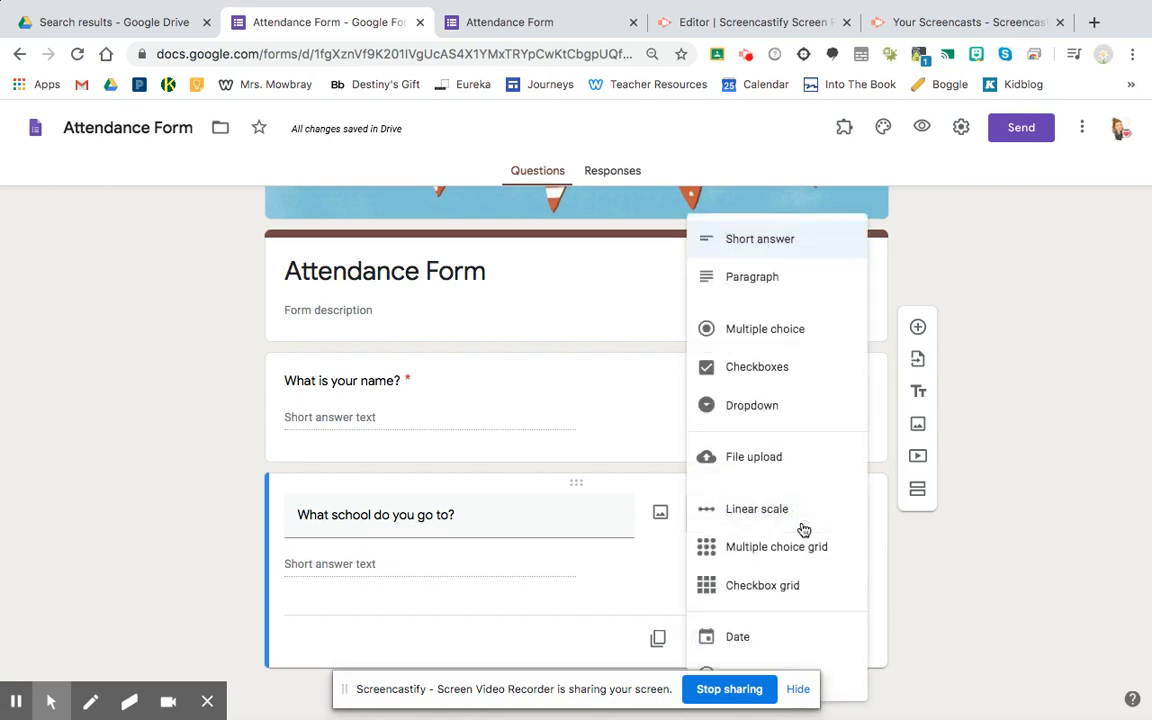
pyautogui.click(799, 342)
pyautogui.click(378, 568)
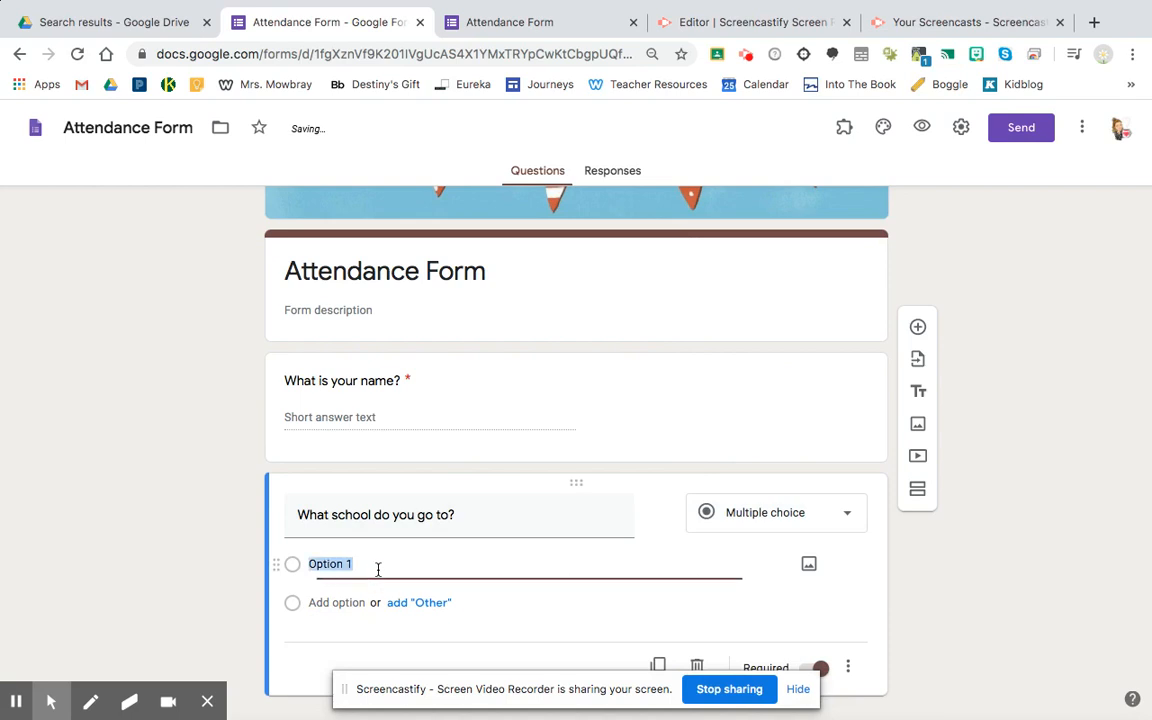
pyautogui.write('Ledgewo')
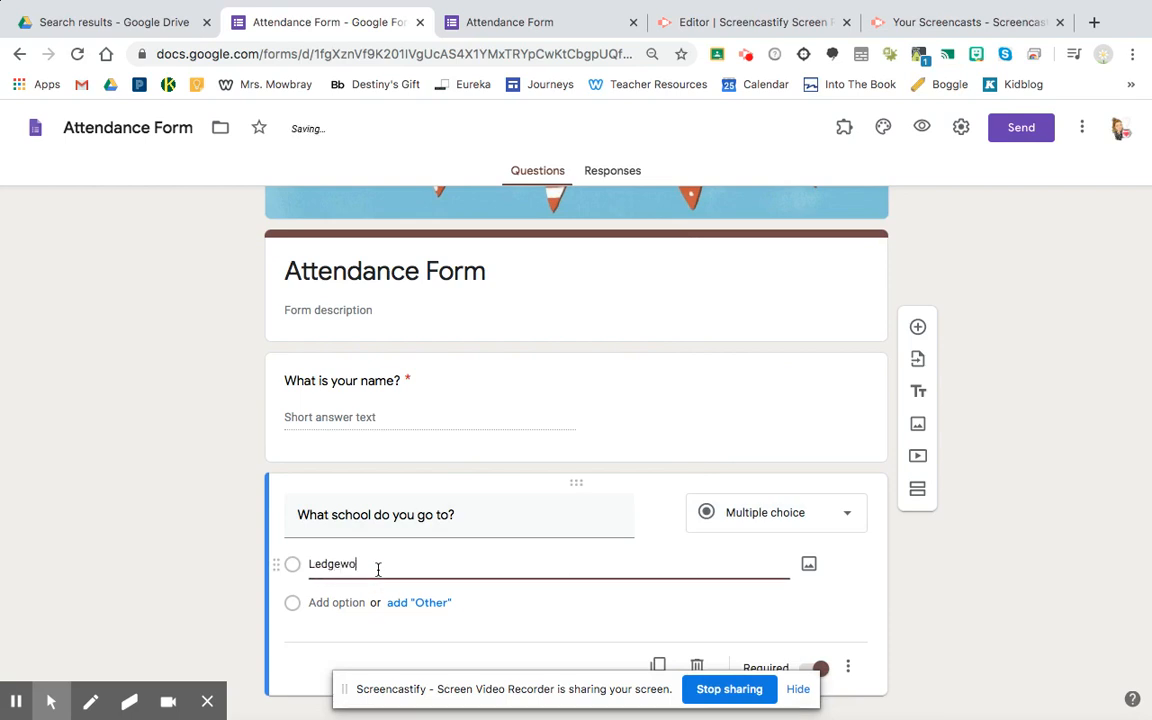
pyautogui.write('od')
# Add "Stone Creek", "Kinnikinnick" and "RMS" as further answer options of the school question.
pyautogui.click(336, 603)
pyautogui.write('St')
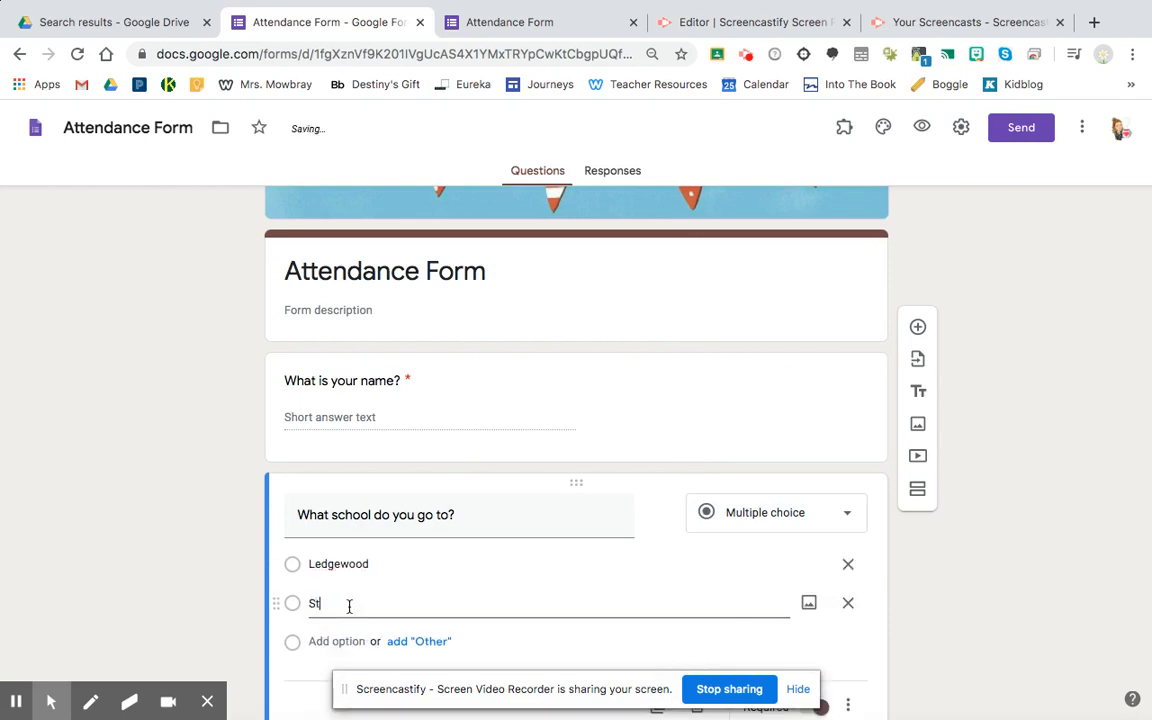
pyautogui.write('one C')
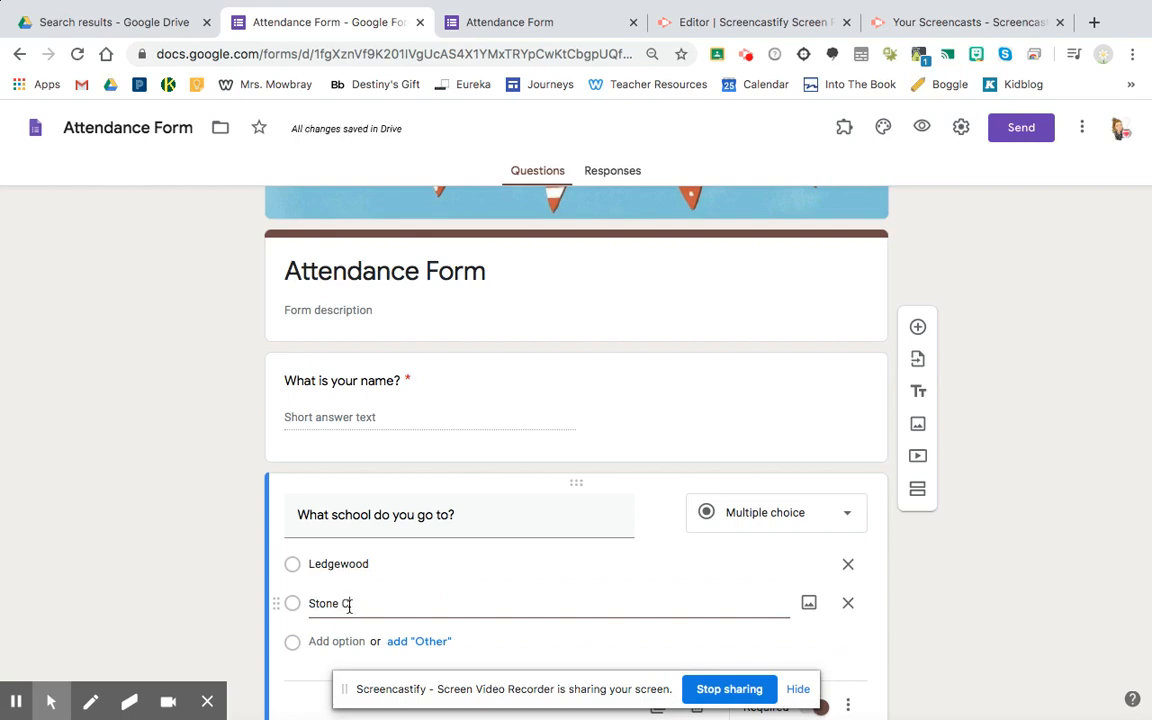
pyautogui.write('reek')
pyautogui.click(311, 641)
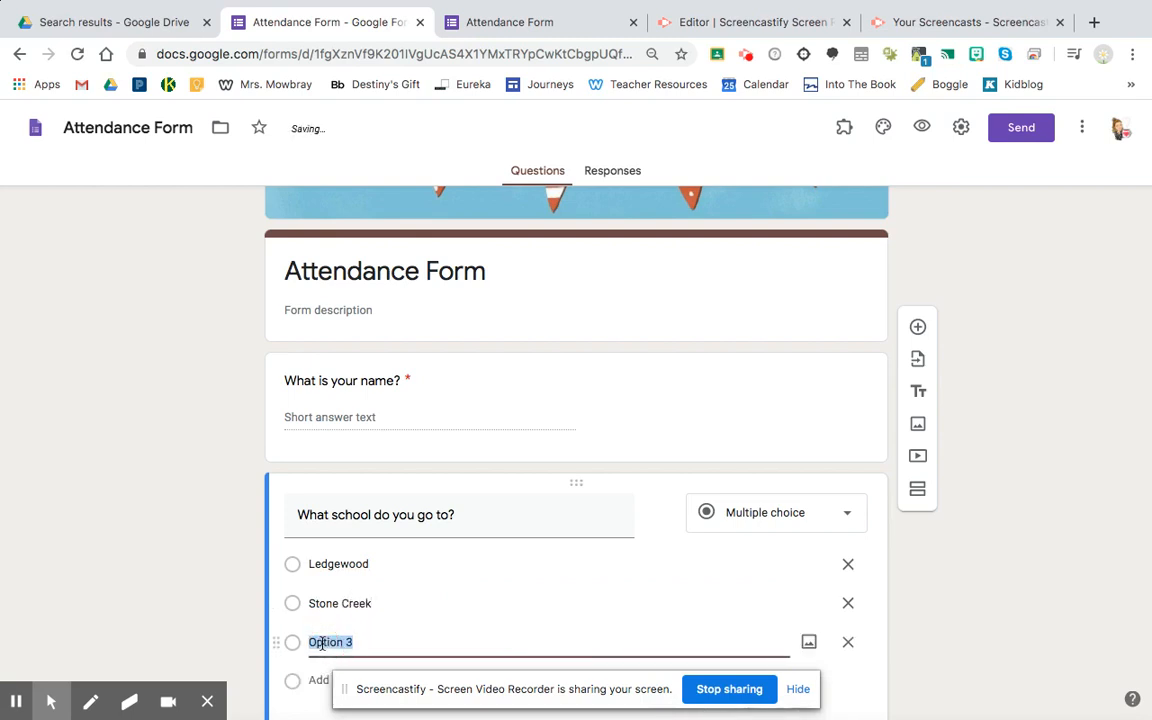
pyautogui.write('Kinnikinnick')
pyautogui.scroll(-2, 406, 622)
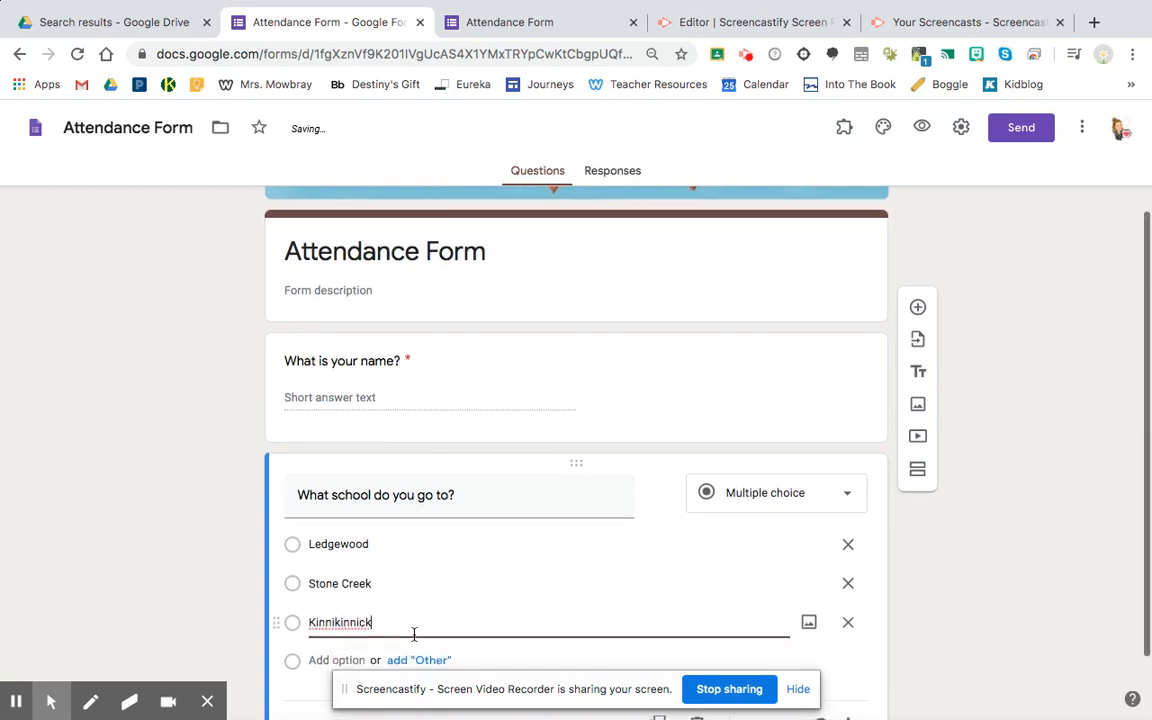
pyautogui.click(354, 612)
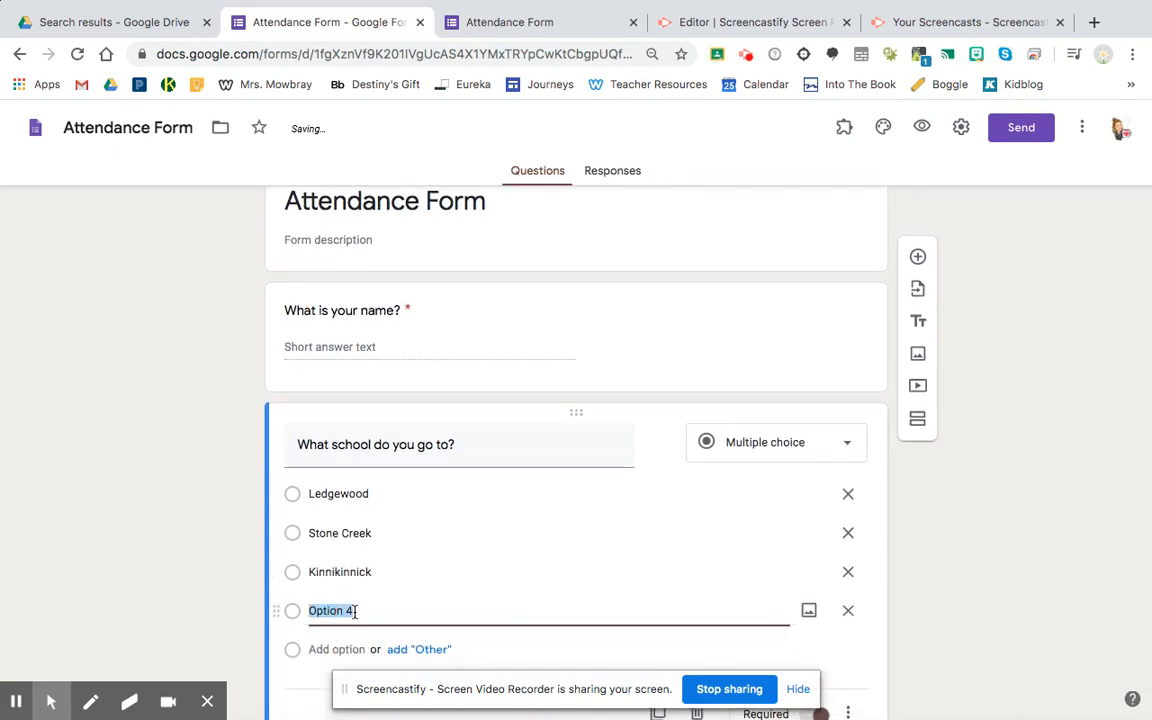
pyautogui.write('RMS')
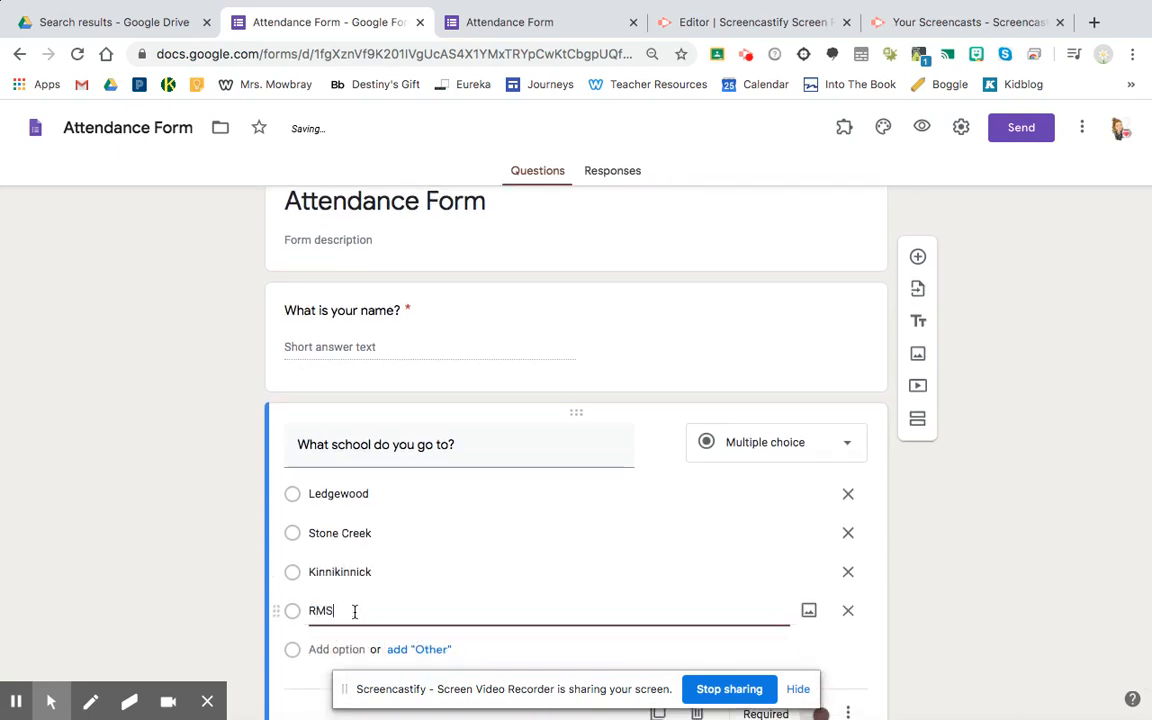
pyautogui.click(918, 631)
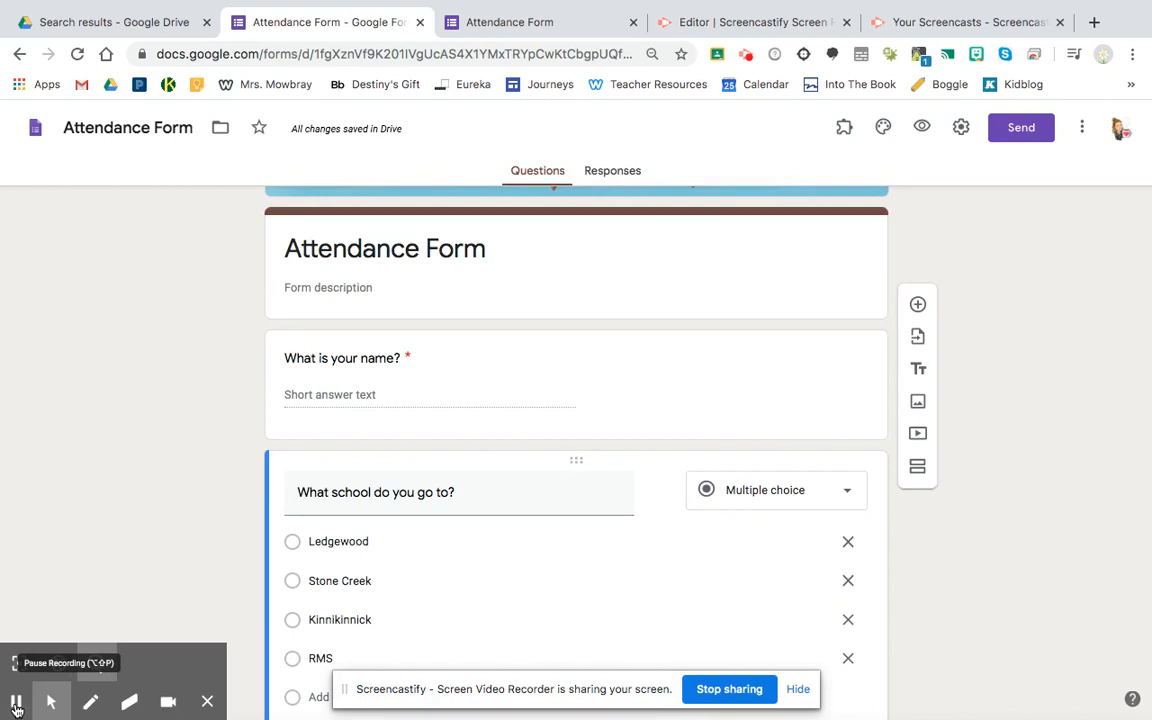
# Add a new question below the school question with the text "What is today's date?".
pyautogui.scroll(-1, 924, 619)
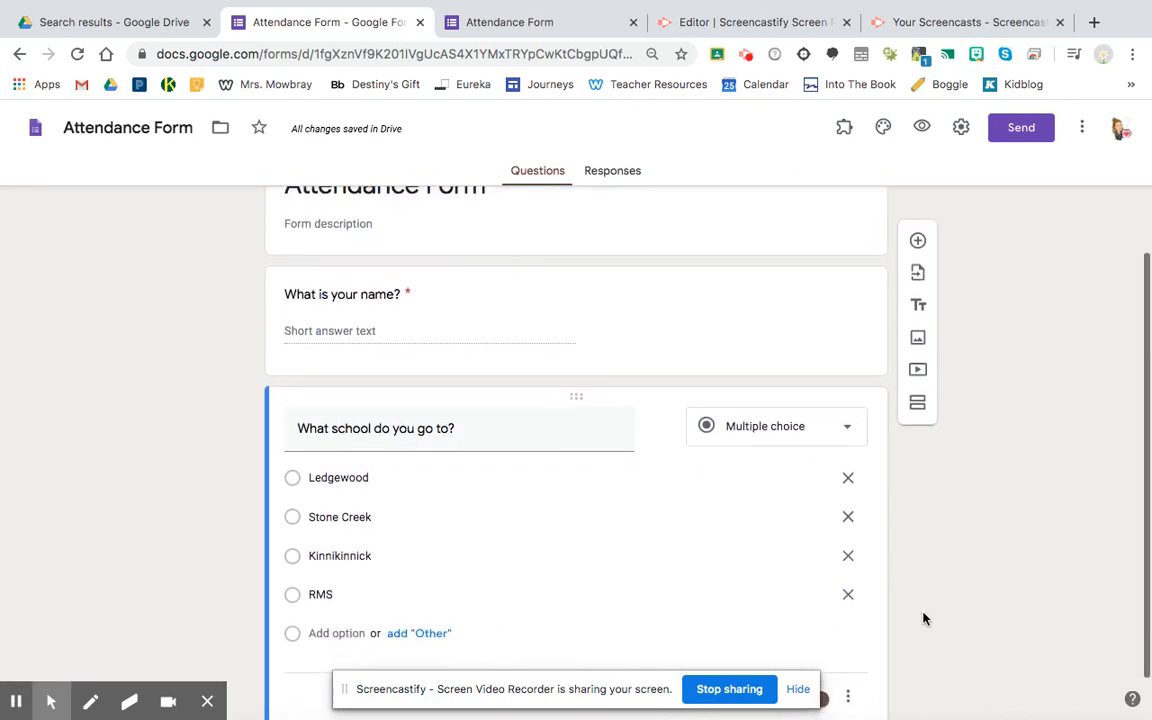
pyautogui.scroll(-1, 924, 619)
pyautogui.scroll(1, 924, 619)
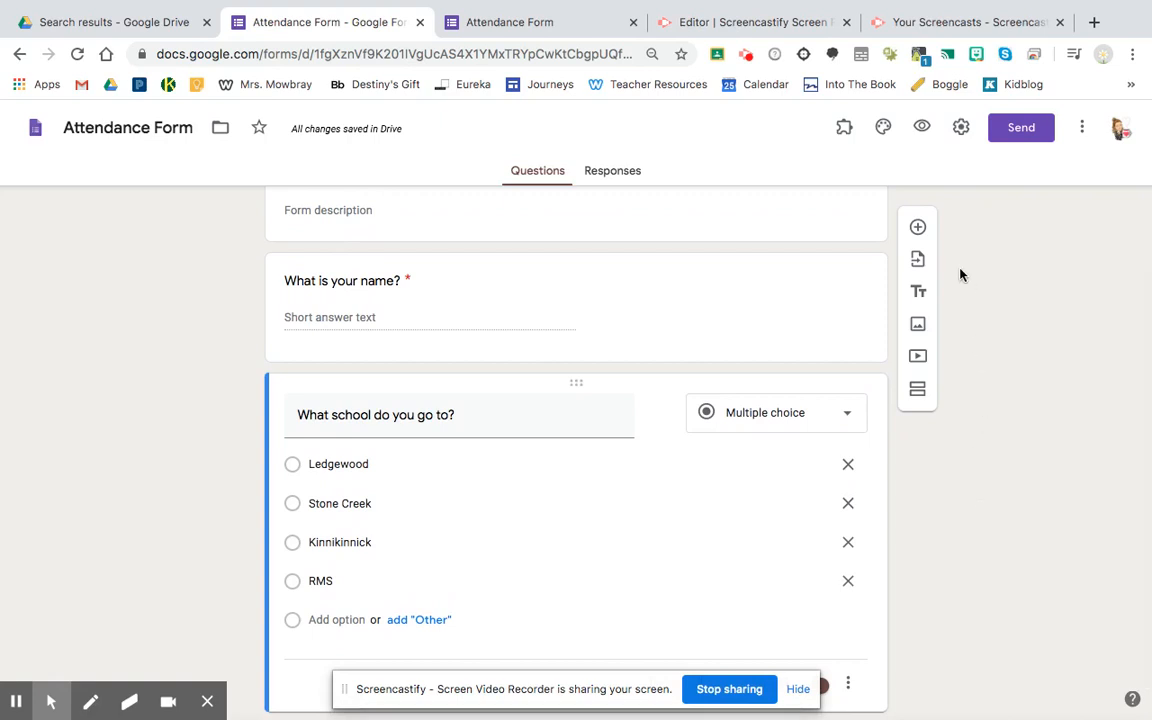
pyautogui.click(918, 229)
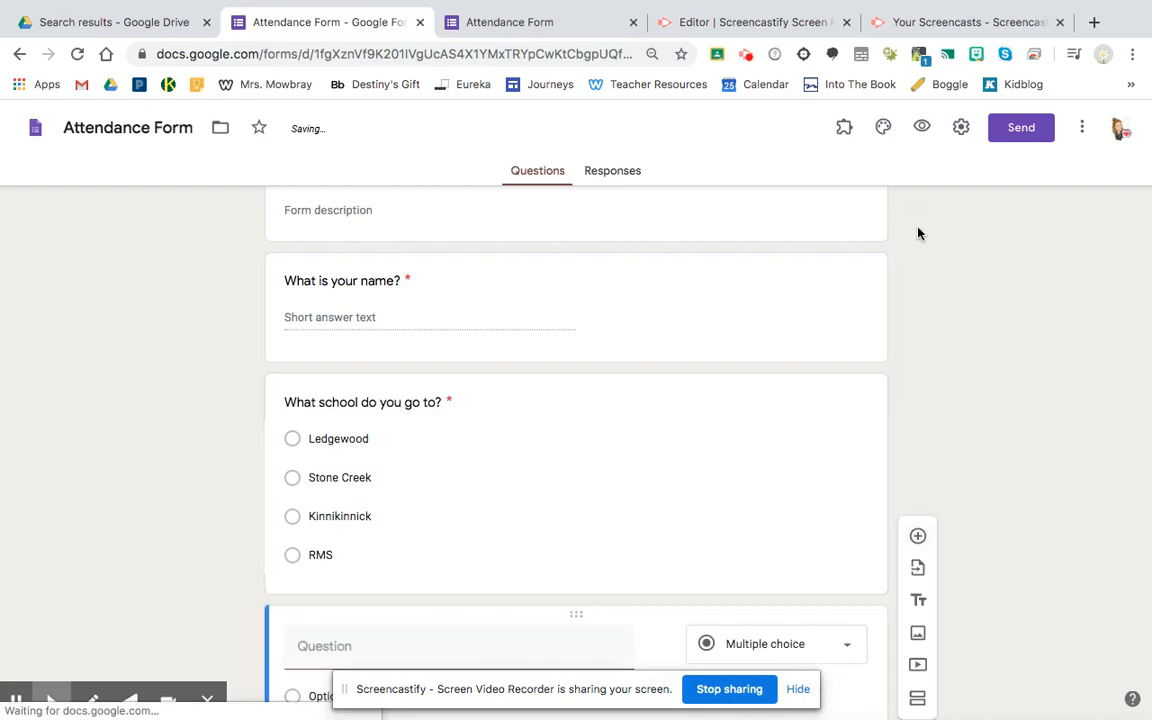
pyautogui.scroll(-2, 735, 545)
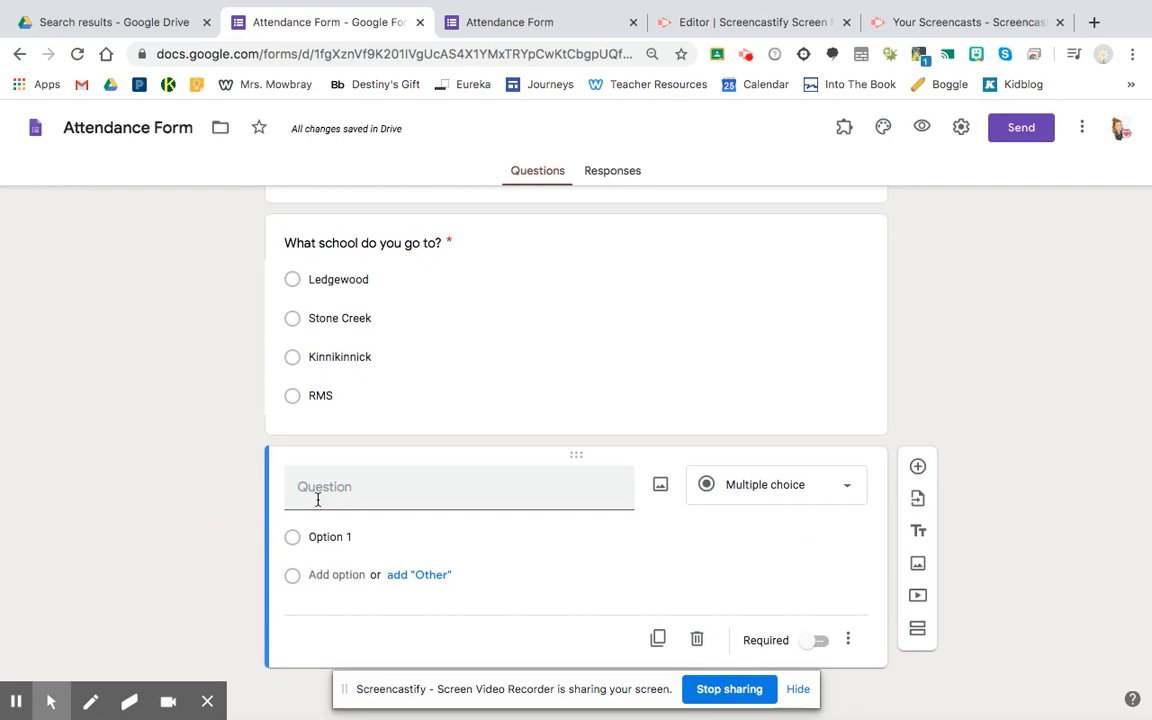
pyautogui.write("What is today's date?")
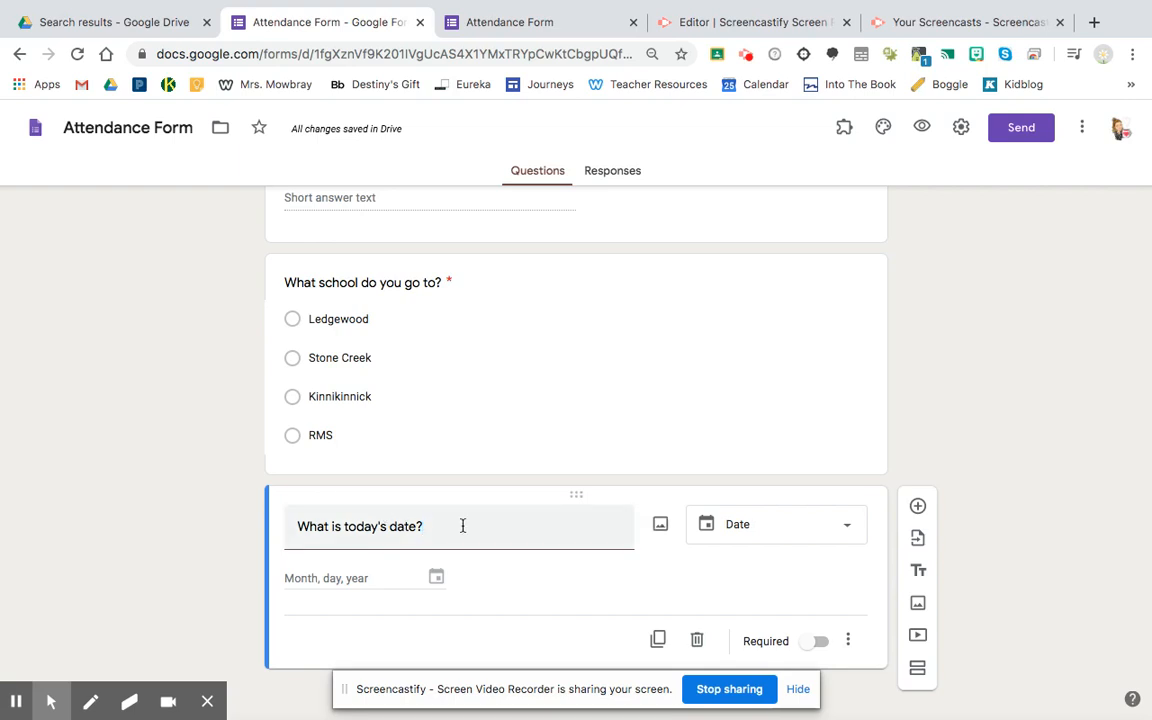
# Keep Date as the answer type of the date question and make it required.
pyautogui.click(784, 525)
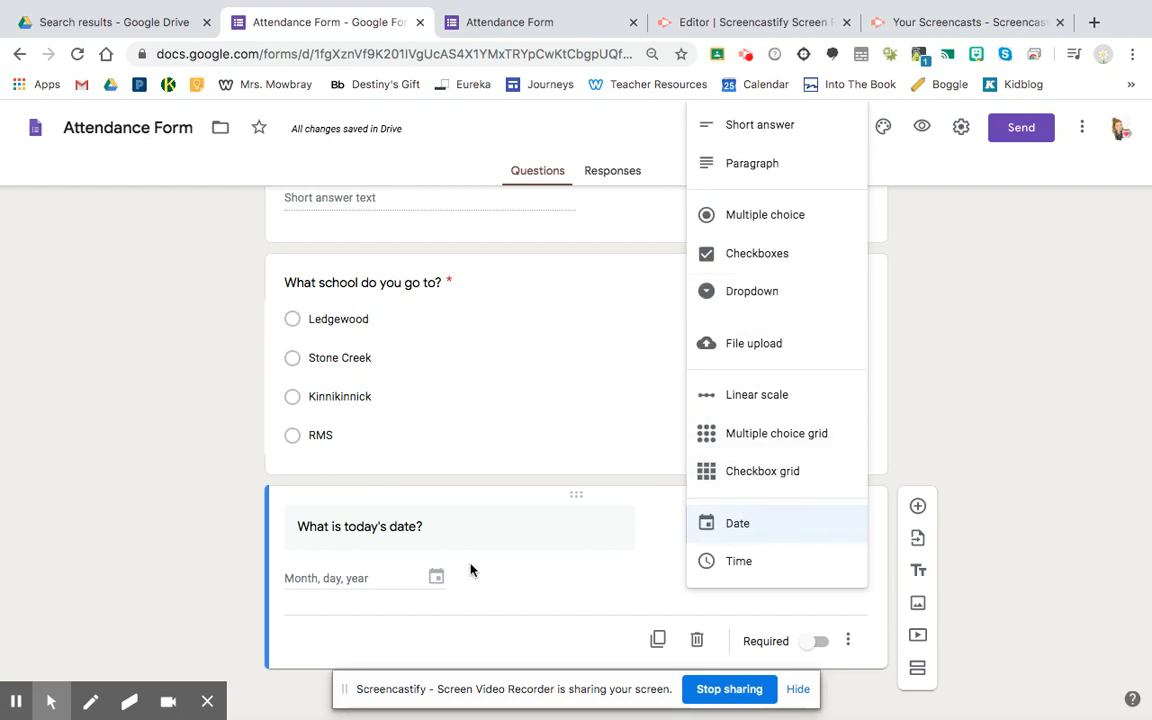
pyautogui.click(766, 525)
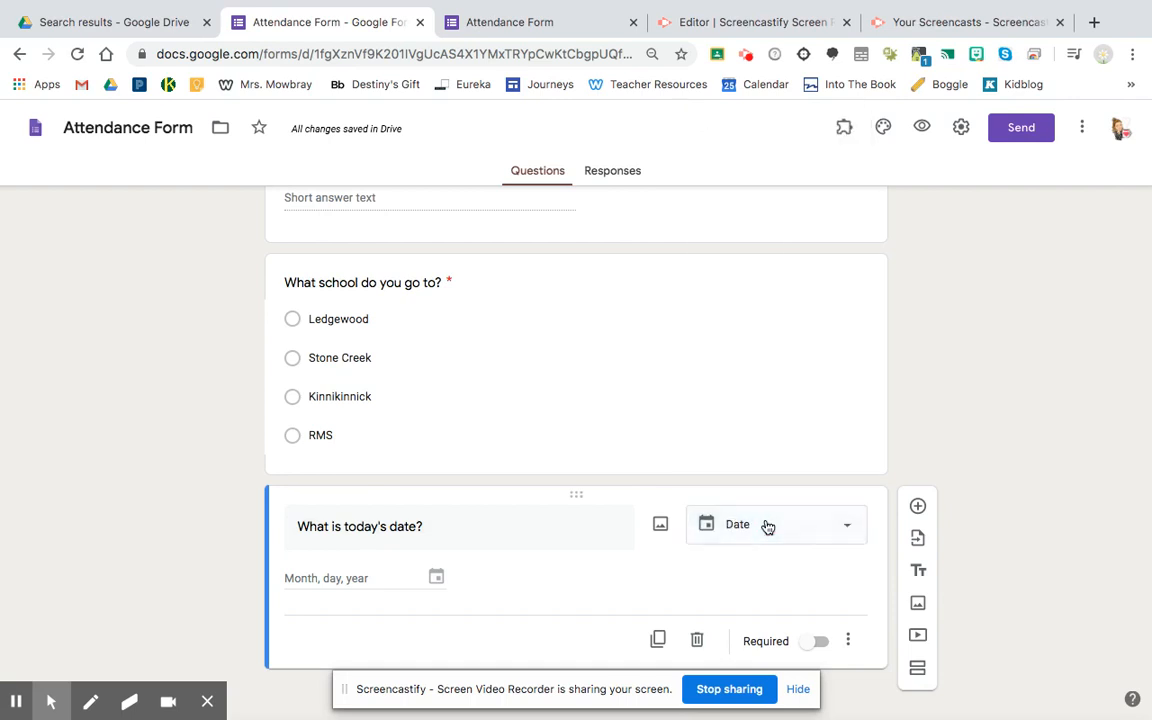
pyautogui.click(809, 651)
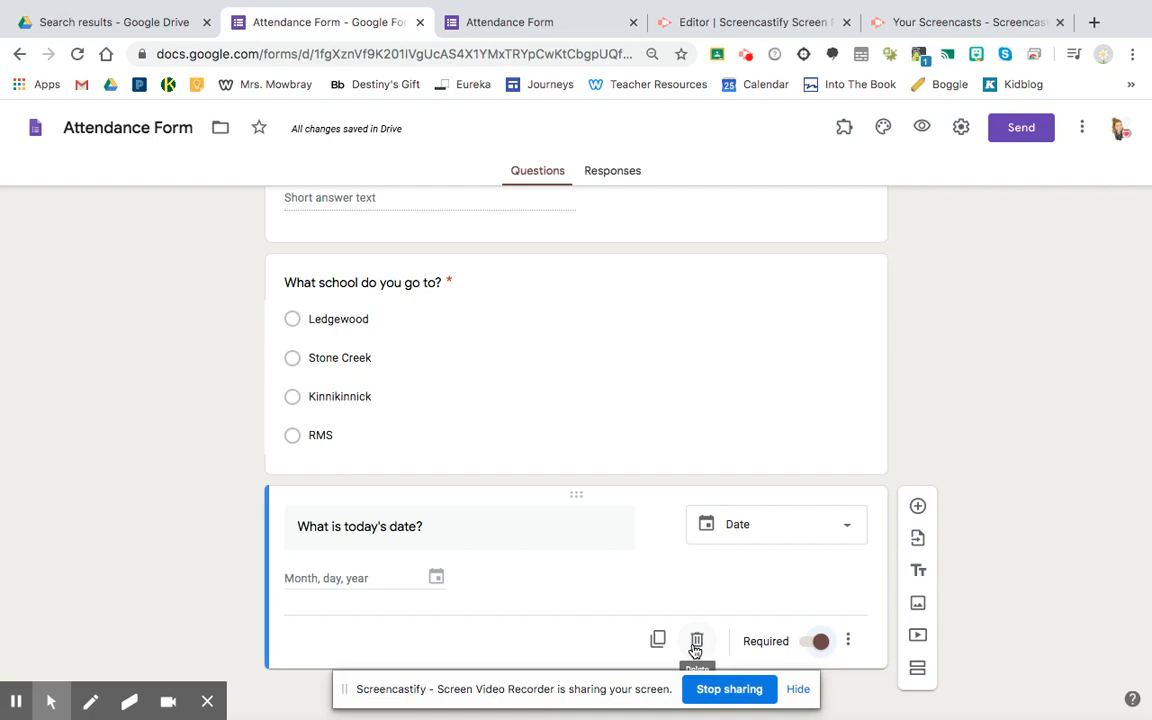
pyautogui.moveTo(51, 701)
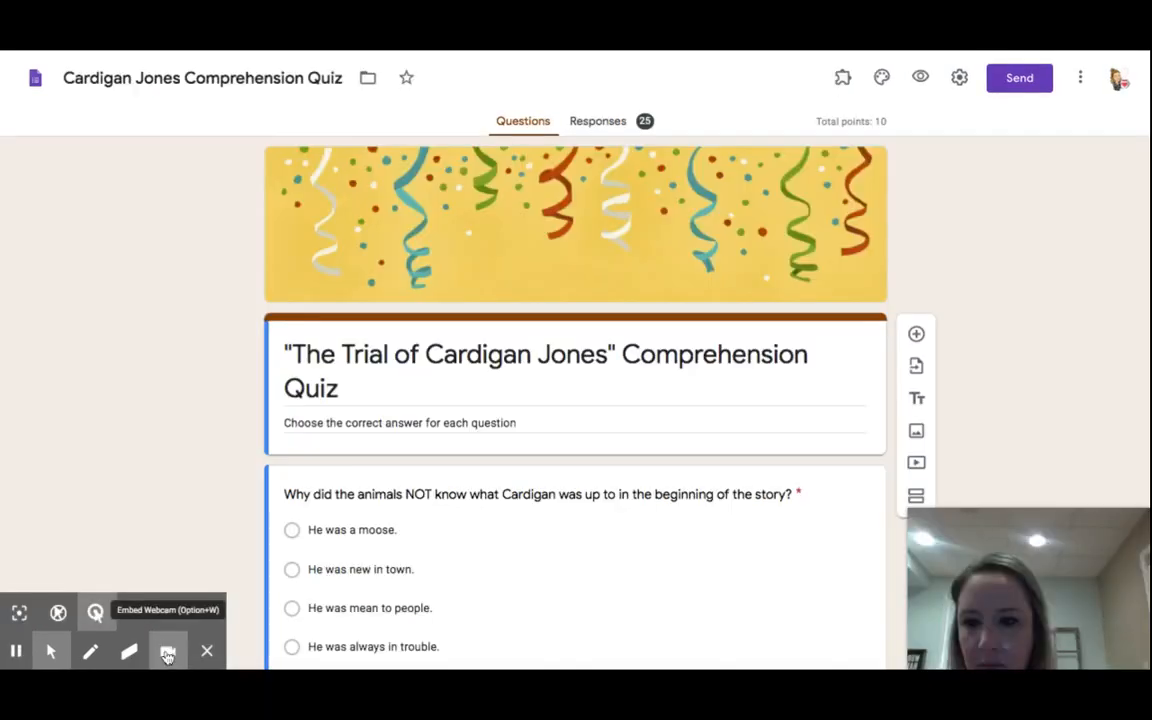
pyautogui.click(168, 652)
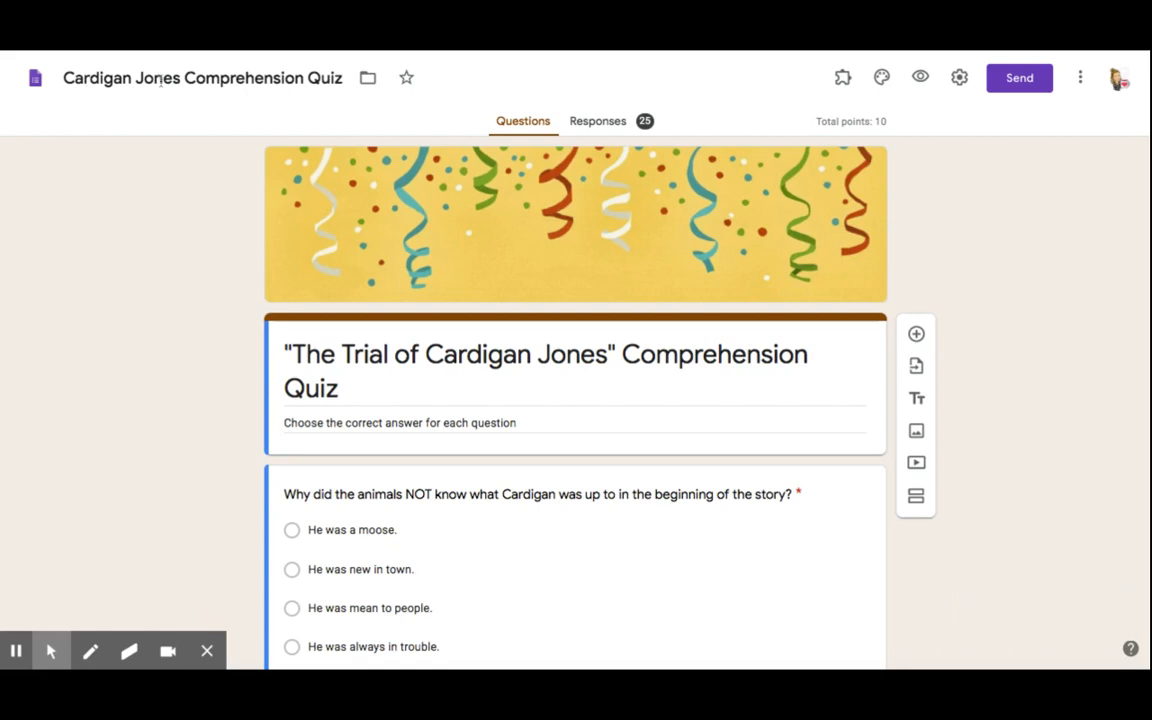
# Look through the first questions of the Cardigan Jones quiz, review its grade release and respondent visibility options, and save the settings.
pyautogui.scroll(-2, 193, 355)
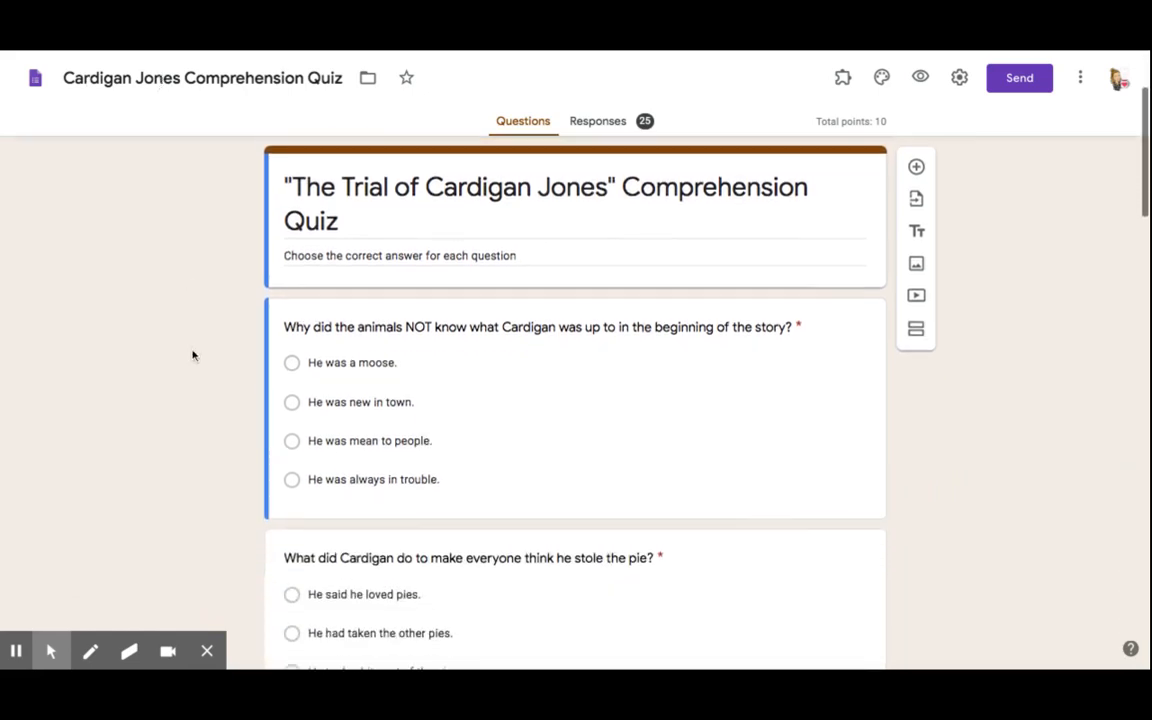
pyautogui.scroll(-1, 193, 355)
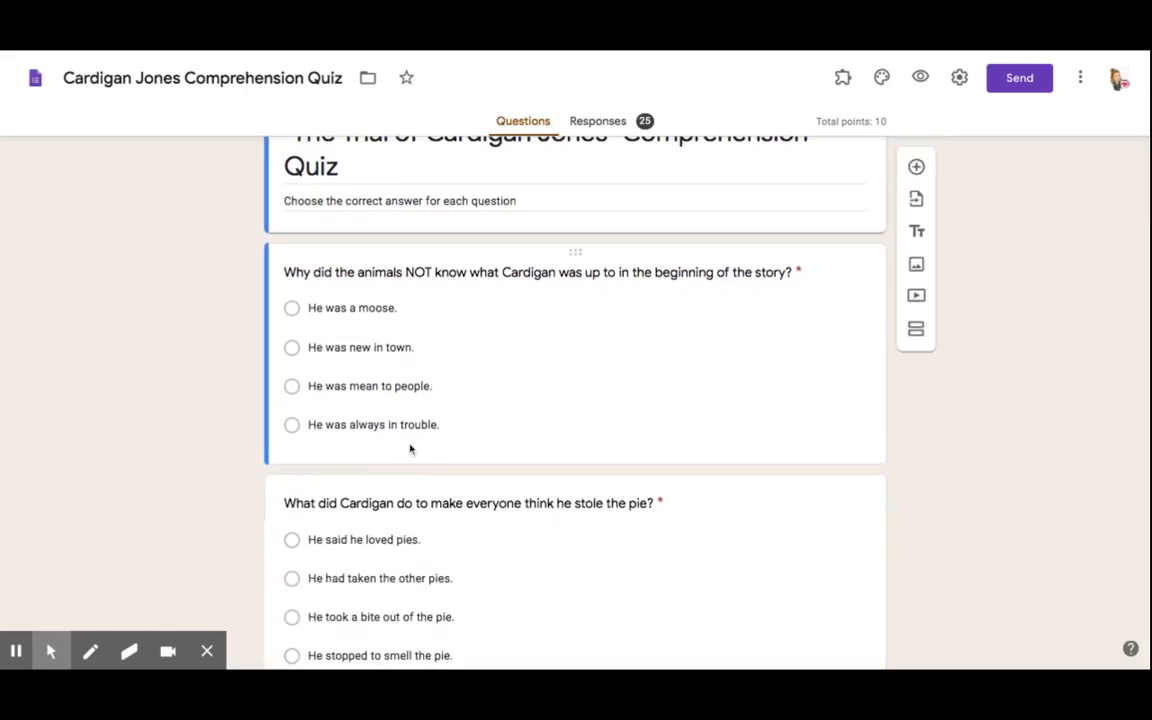
pyautogui.scroll(-2, 482, 383)
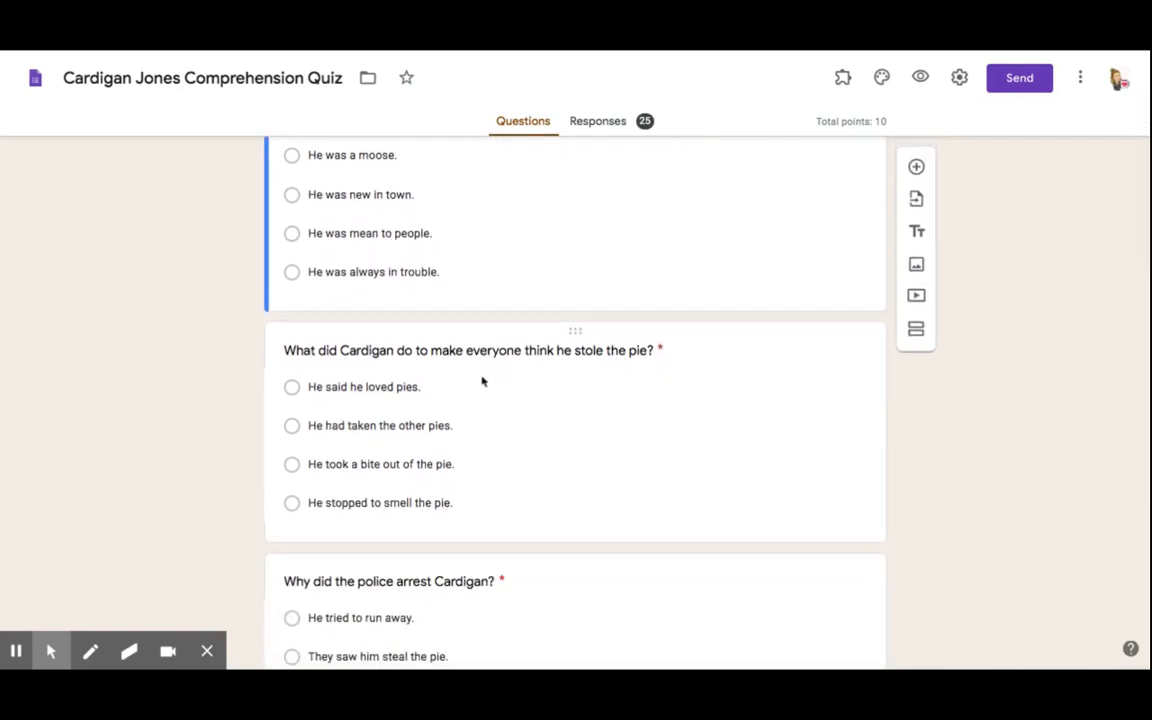
pyautogui.scroll(1, 482, 381)
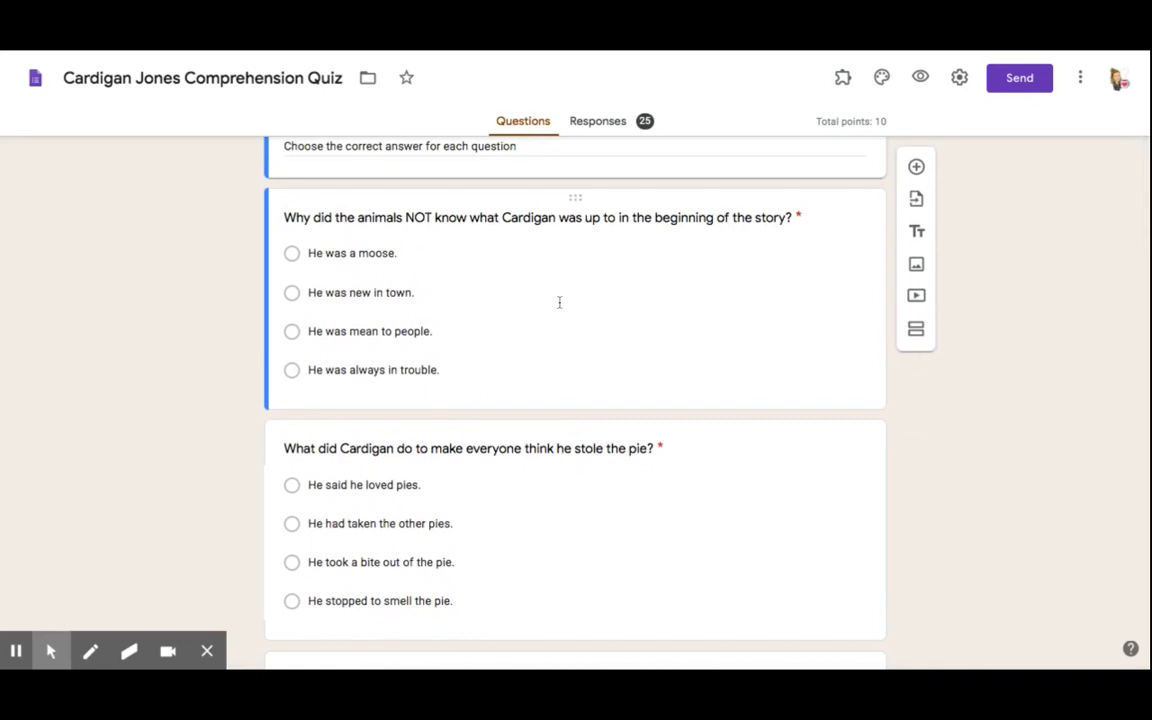
pyautogui.scroll(1, 559, 302)
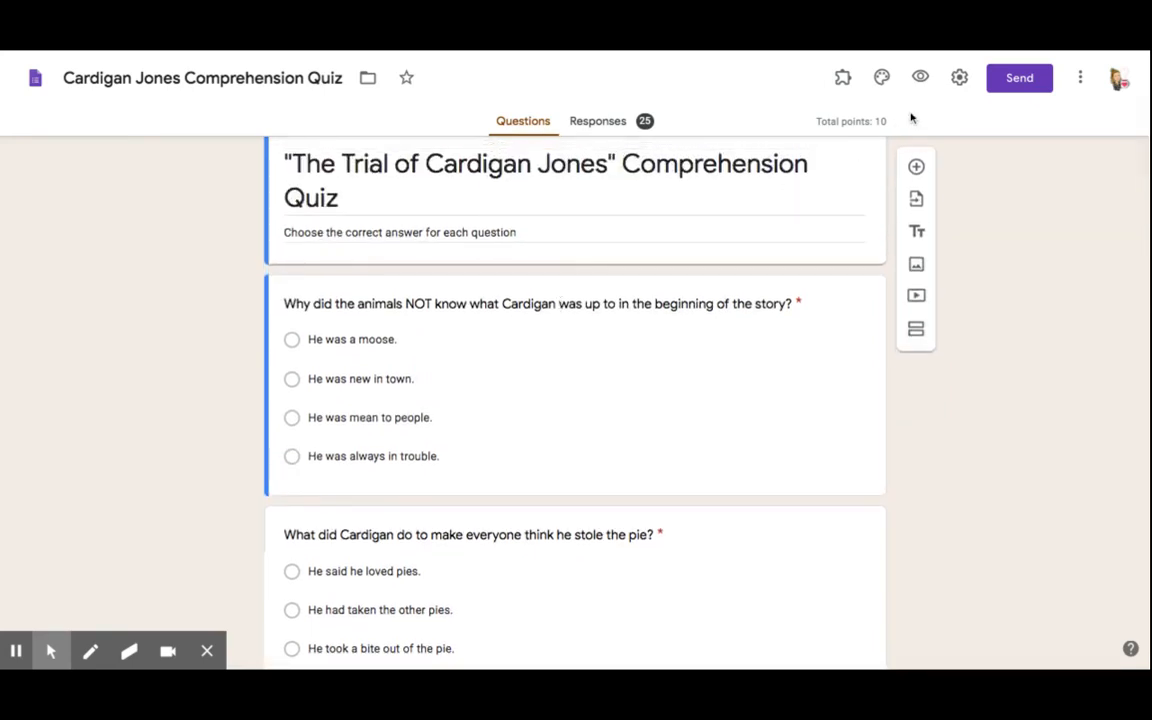
pyautogui.click(957, 82)
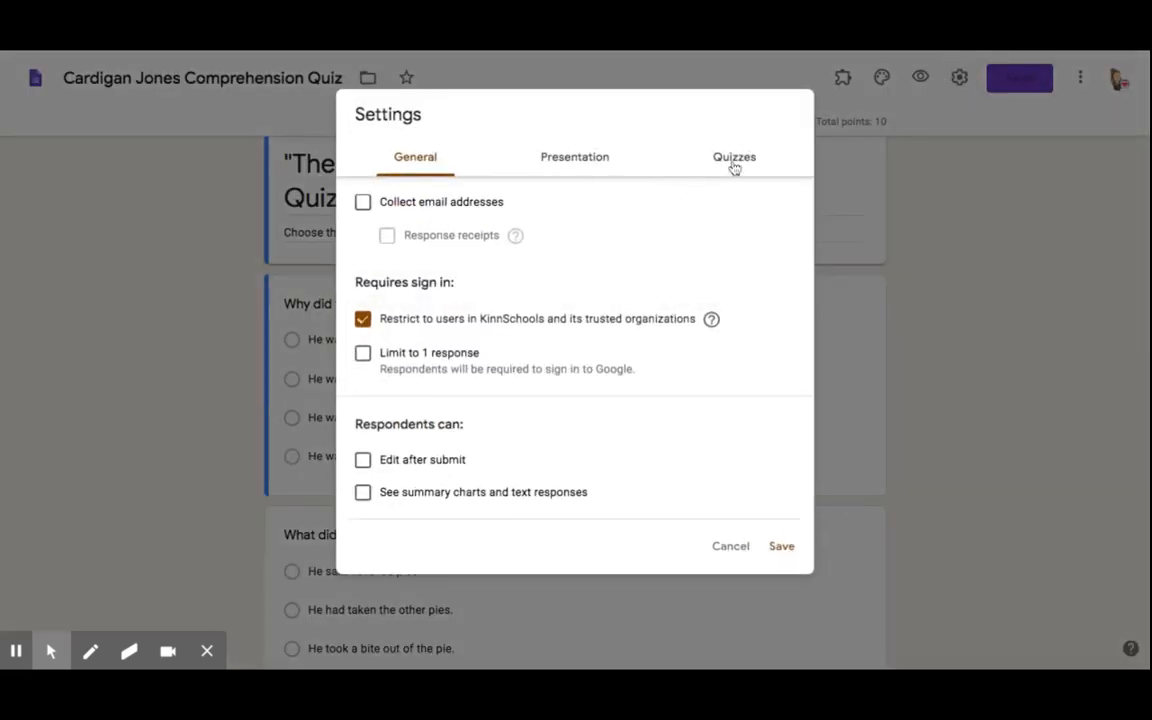
pyautogui.click(733, 166)
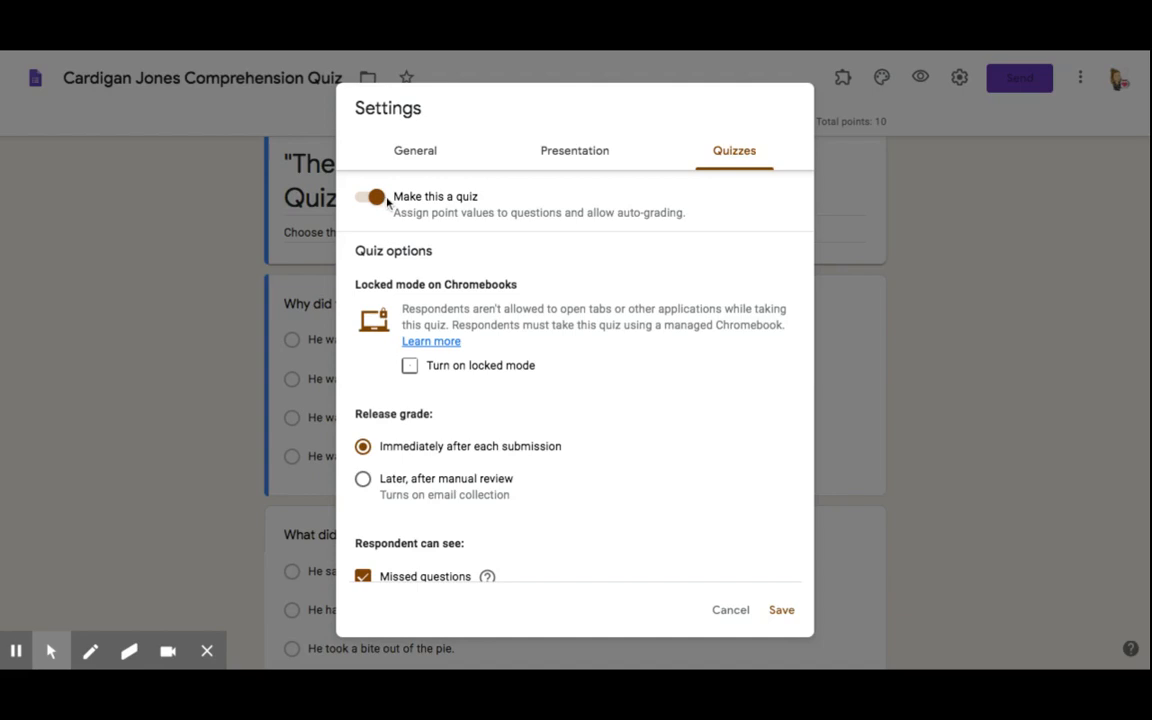
pyautogui.scroll(-2, 419, 365)
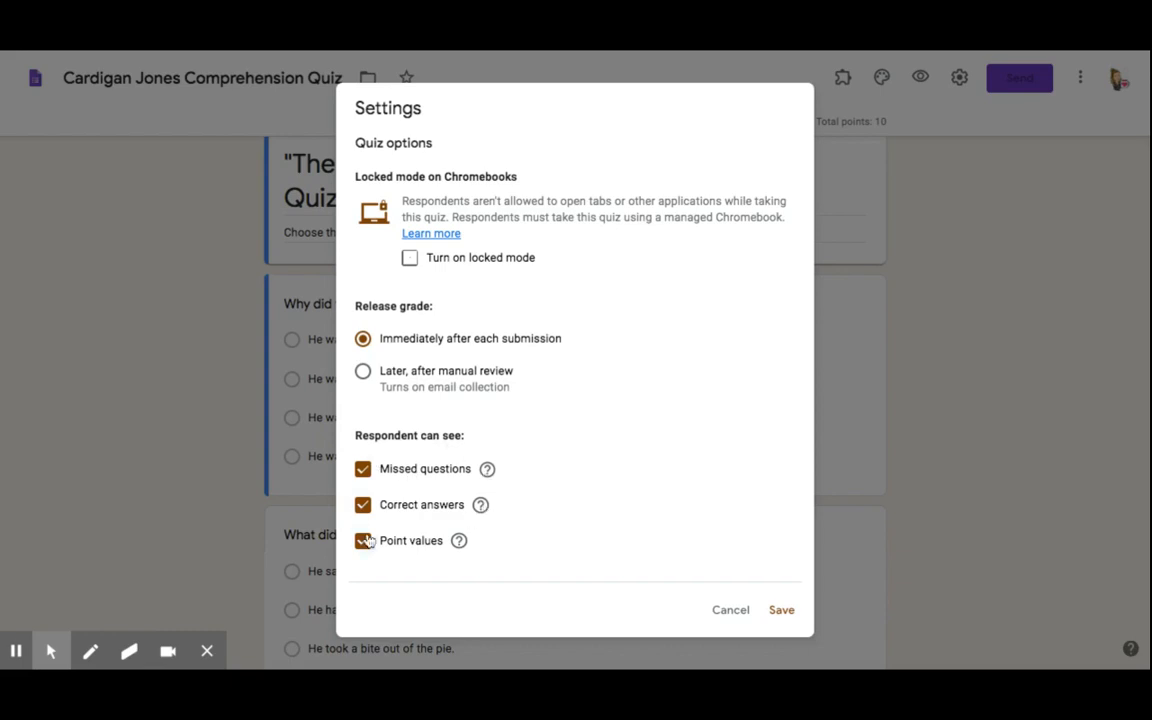
pyautogui.moveTo(472, 551)
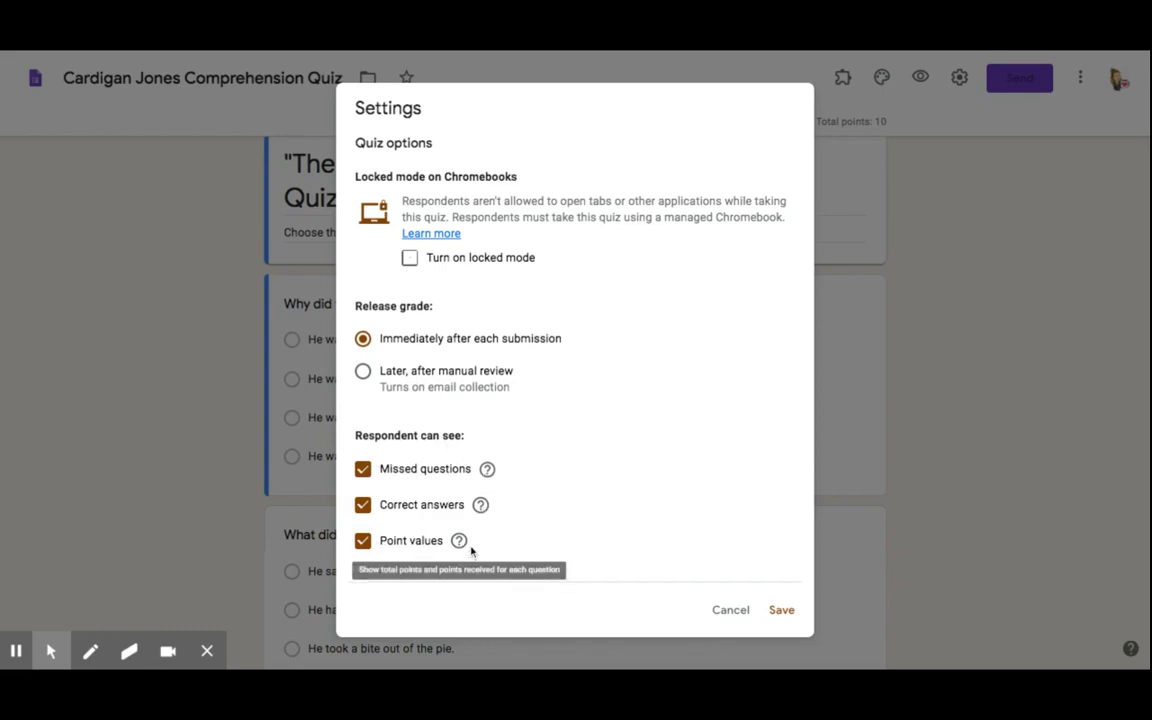
pyautogui.scroll(-1, 471, 550)
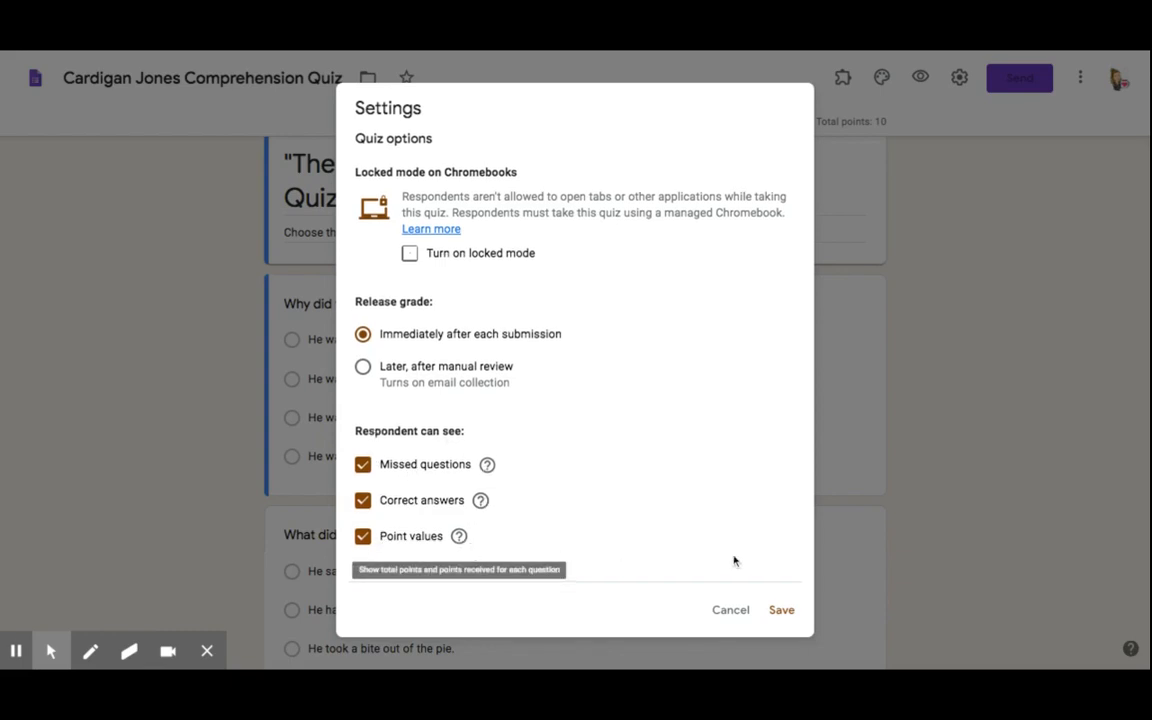
pyautogui.click(782, 610)
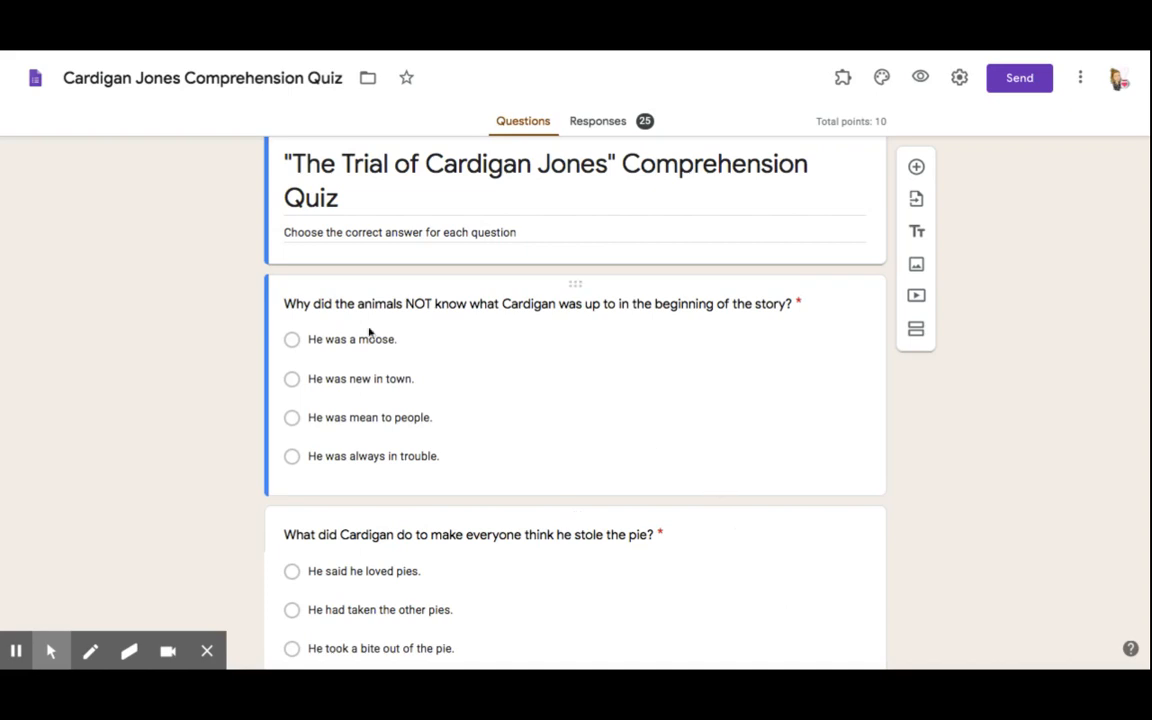
# Open the answer key of the question "What did Cardigan do to make everyone think he stole the pie?".
pyautogui.scroll(-1, 267, 431)
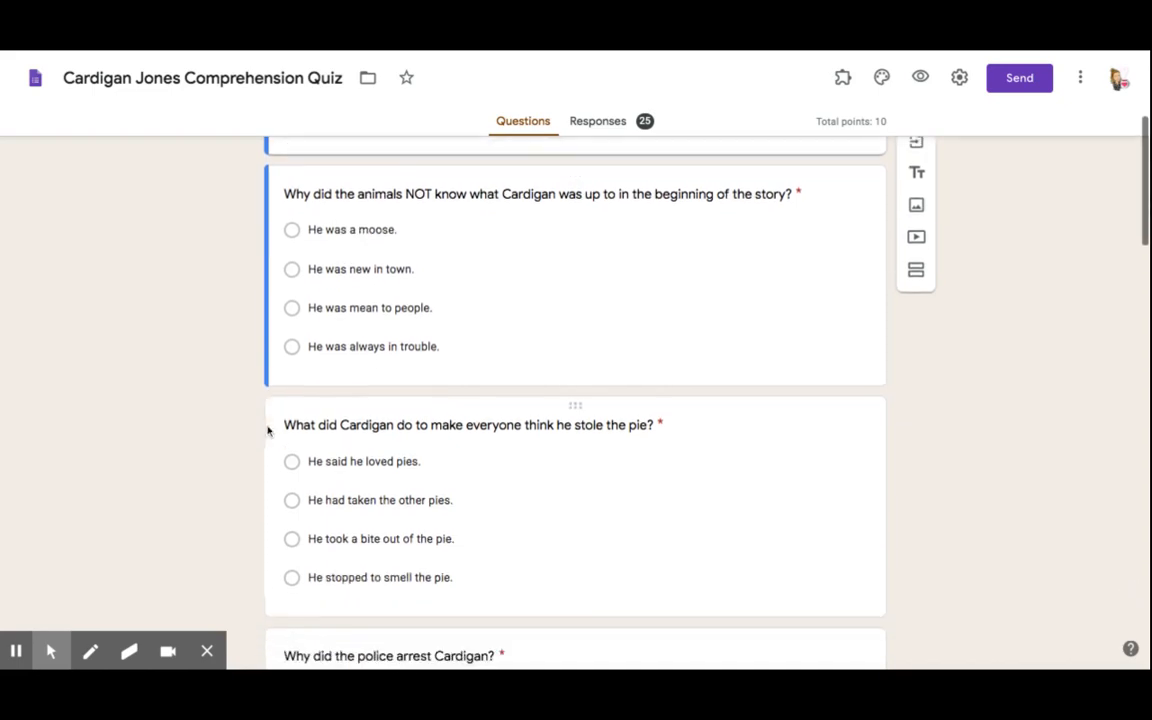
pyautogui.click(267, 438)
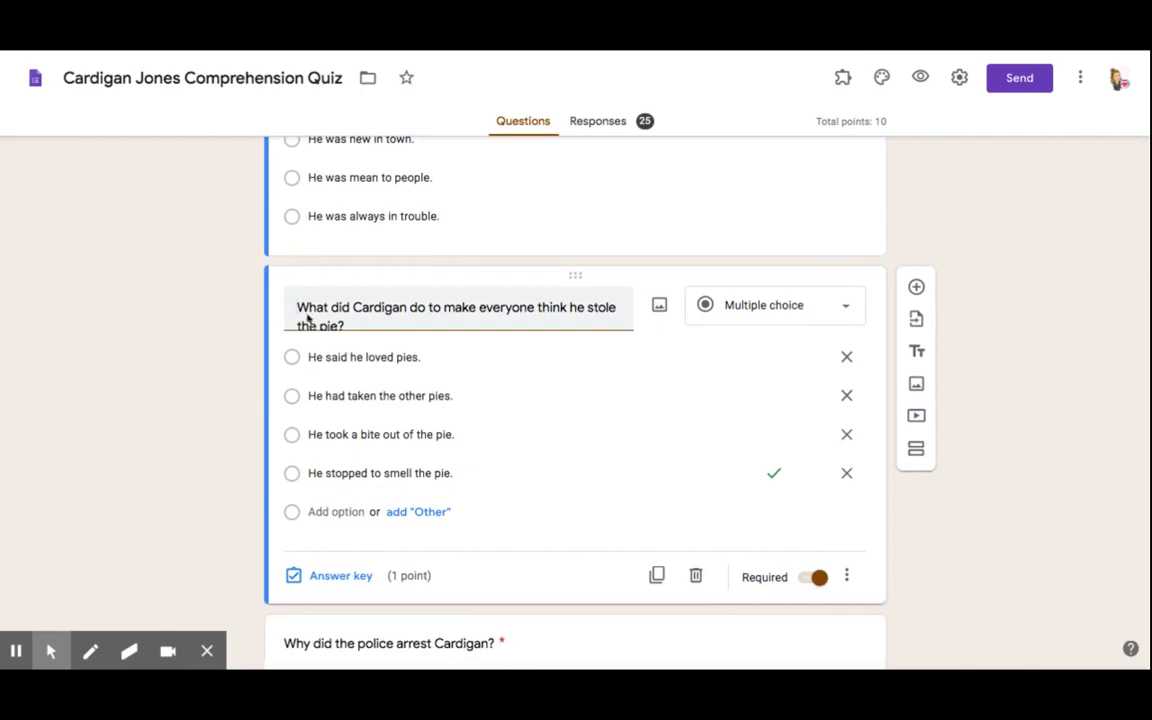
pyautogui.click(320, 577)
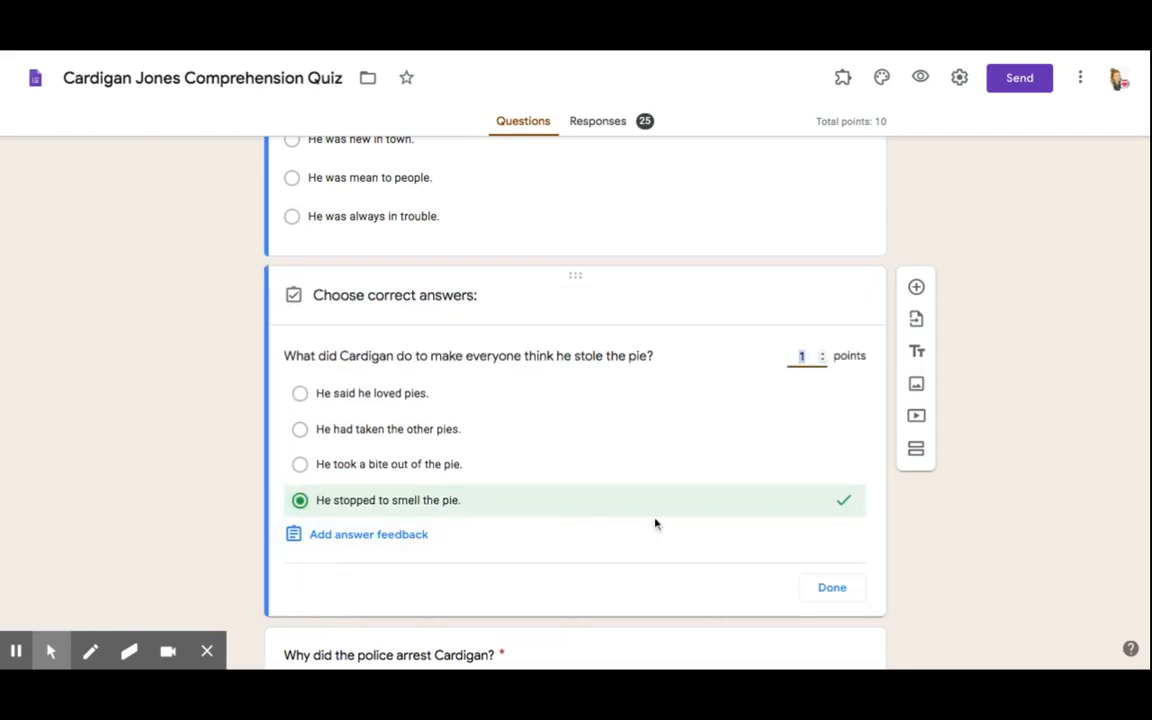
# Try marking "He said he loved pies." as correct, then restore "He stopped to smell the pie." as the only correct answer.
pyautogui.click(300, 393)
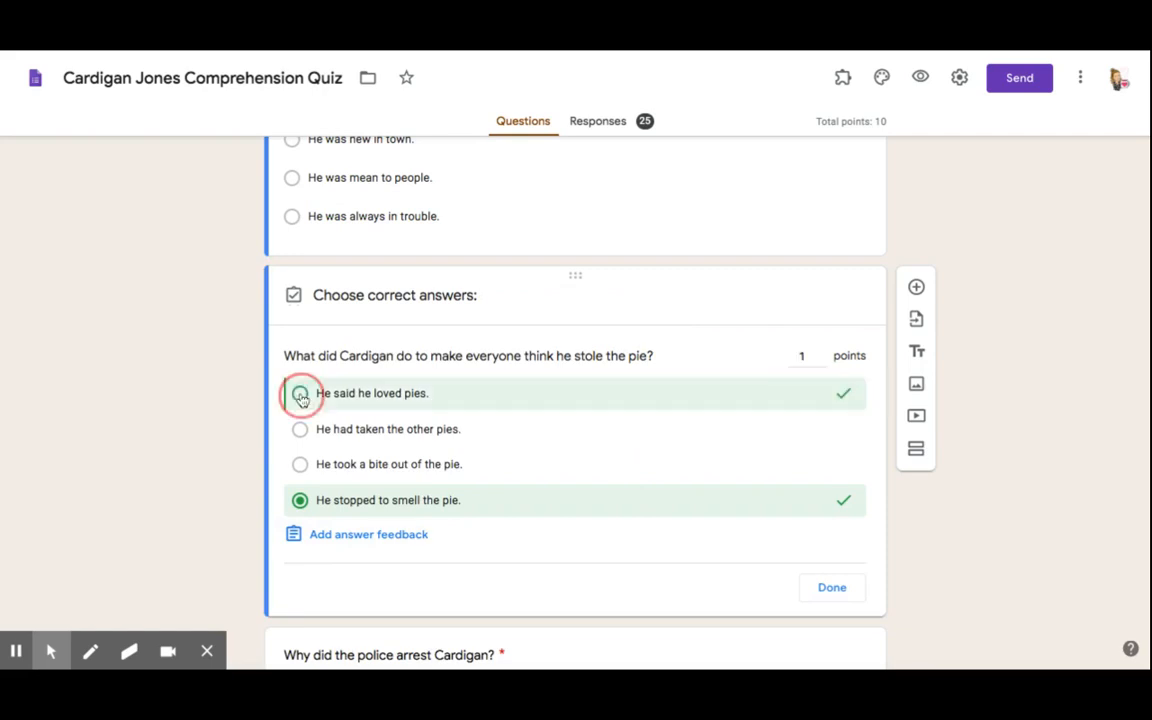
pyautogui.click(300, 393)
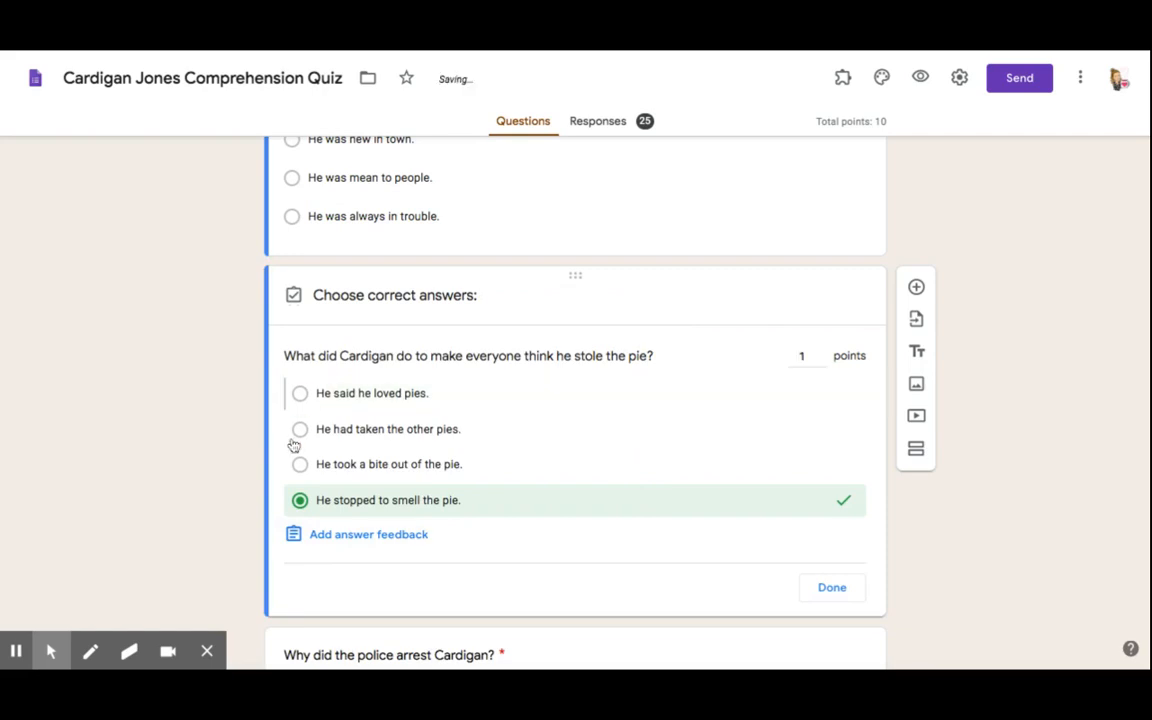
pyautogui.click(300, 500)
pyautogui.click(300, 501)
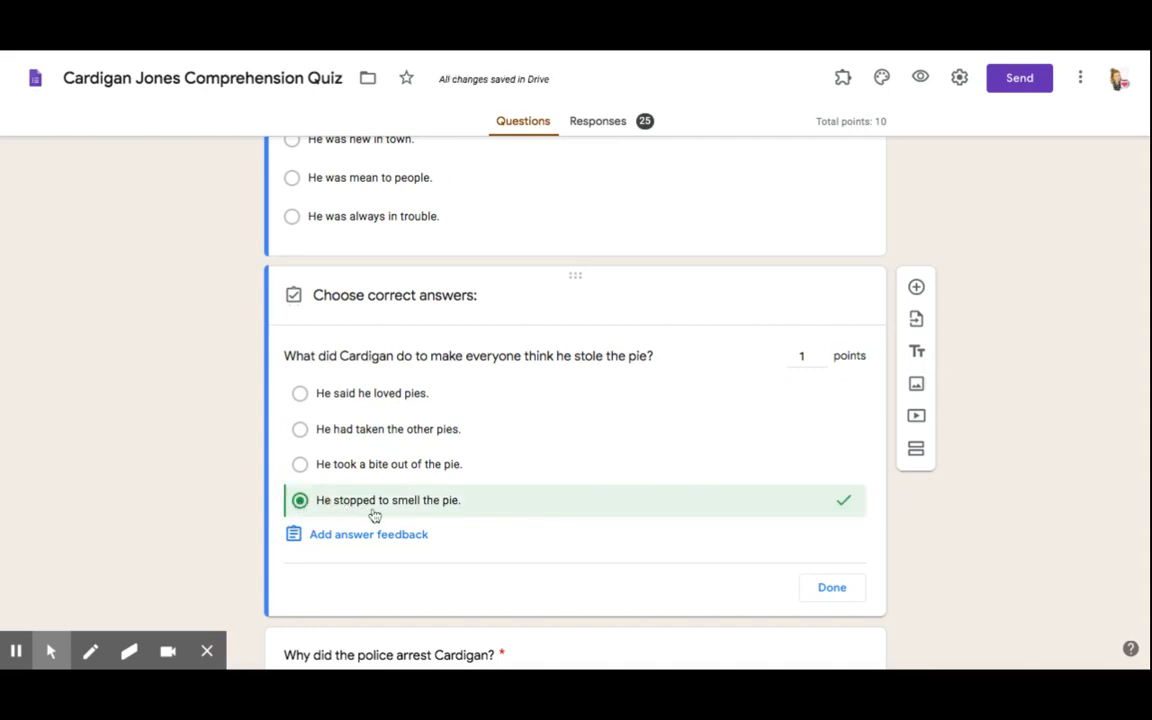
# Set the point value of the stolen pie question to 4.
pyautogui.click(805, 356)
pyautogui.click(822, 353)
pyautogui.click(823, 355)
pyautogui.click(823, 355)
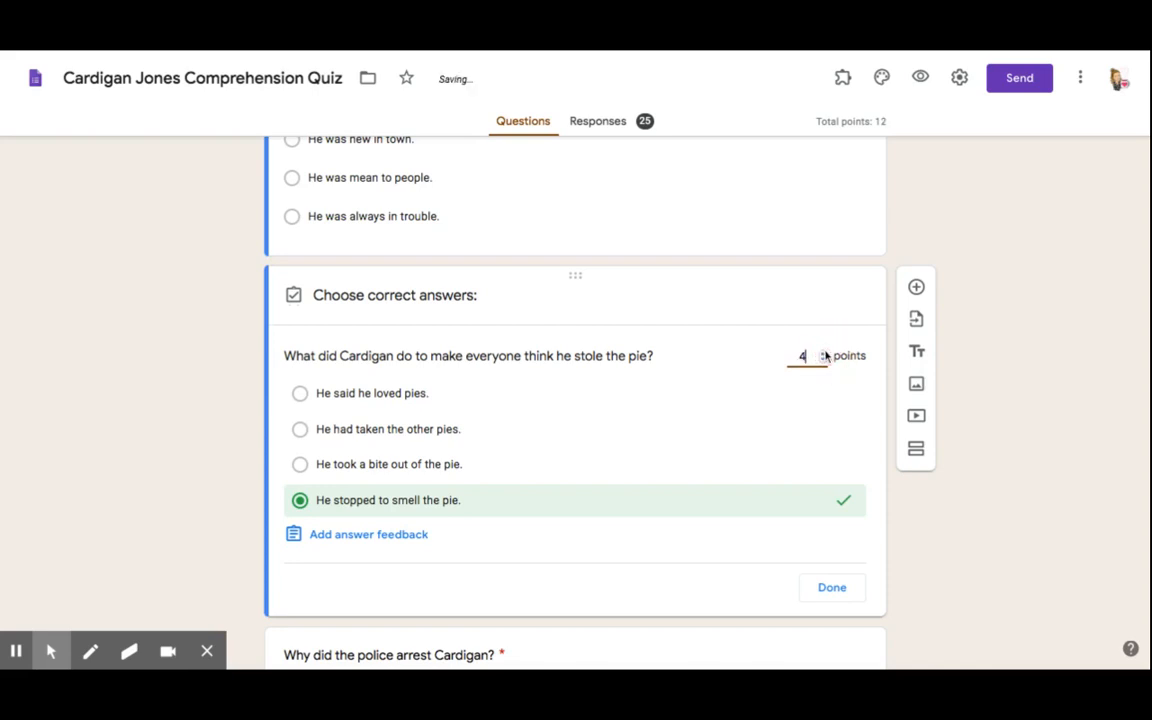
# Set the point value of the stolen pie question to 1 and close its answer key.
pyautogui.click(823, 355)
pyautogui.click(823, 362)
pyautogui.click(823, 362)
pyautogui.click(823, 362)
pyautogui.click(823, 362)
pyautogui.click(835, 589)
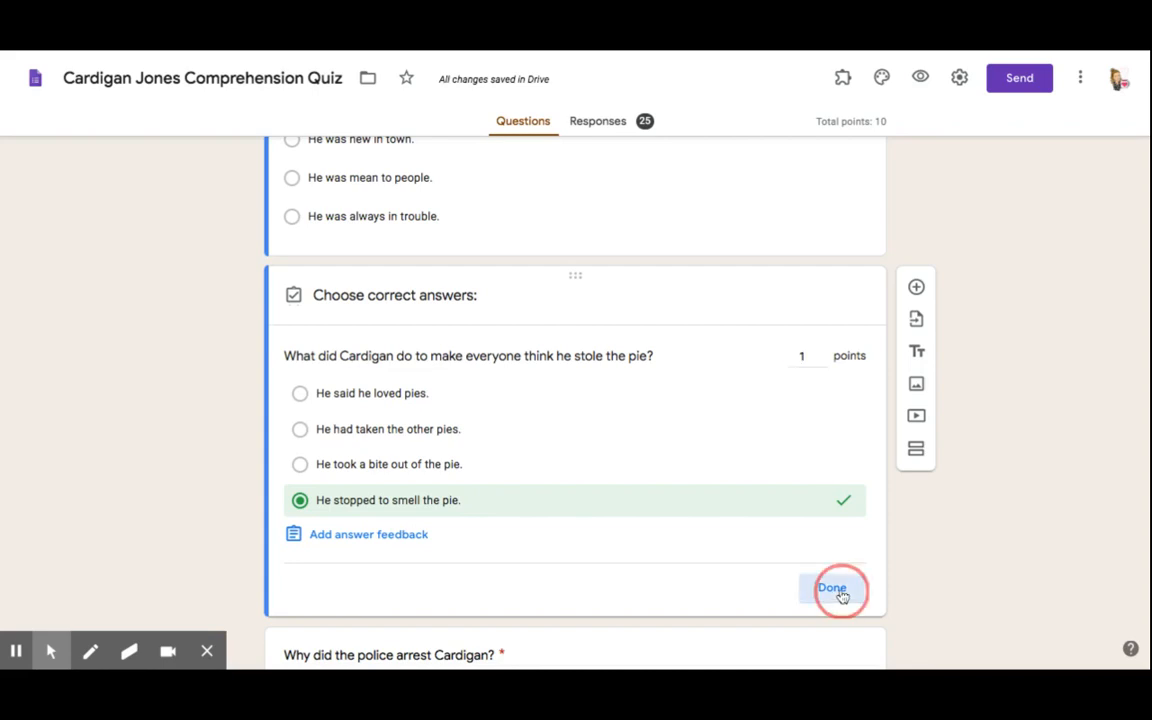
# Review the answer key and point value of the question "Why did the police arrest Cardigan?", then close it.
pyautogui.scroll(-3, 943, 581)
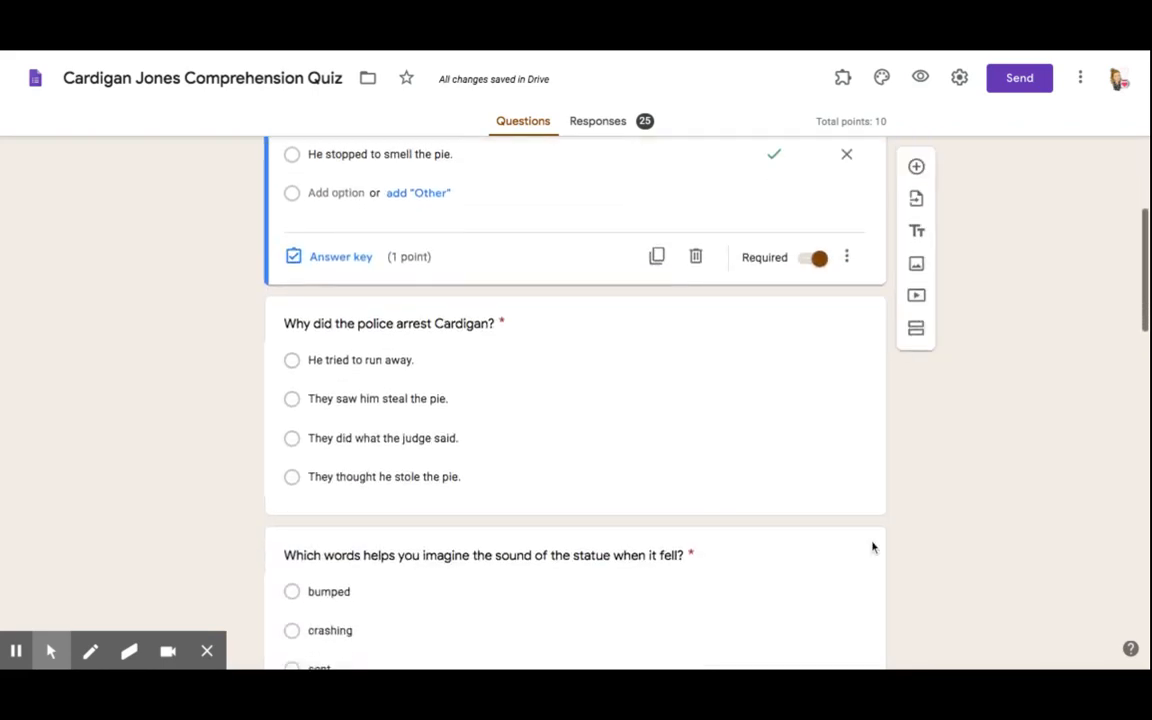
pyautogui.click(272, 398)
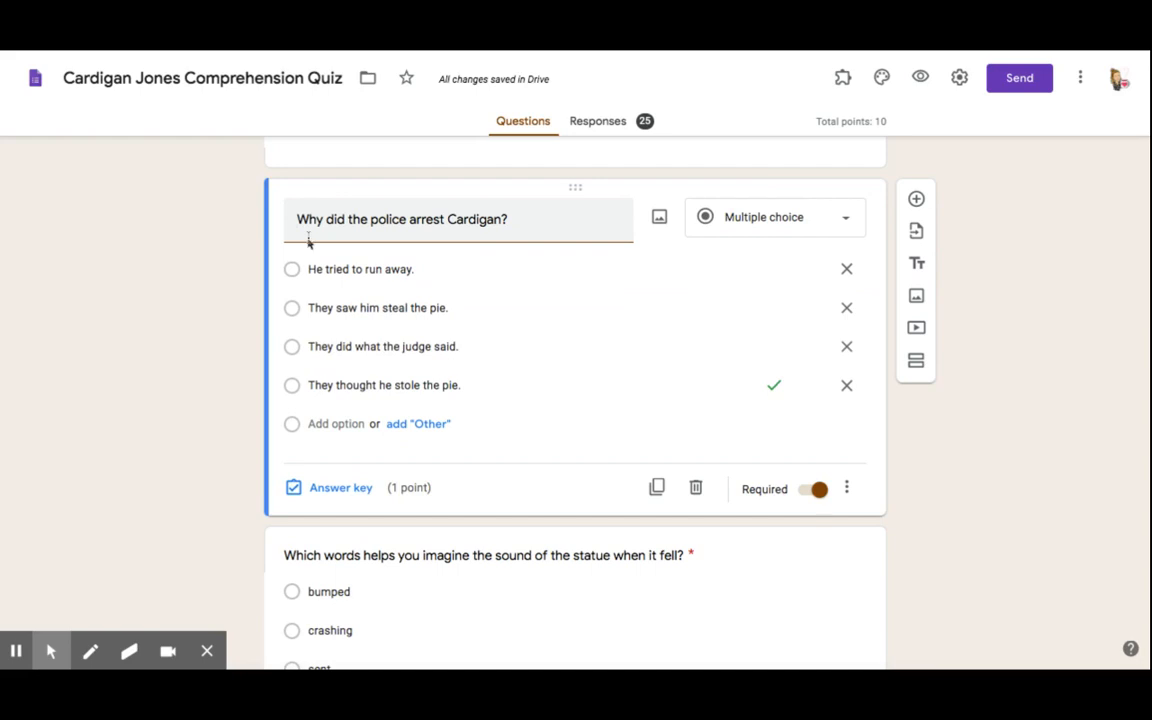
pyautogui.click(335, 490)
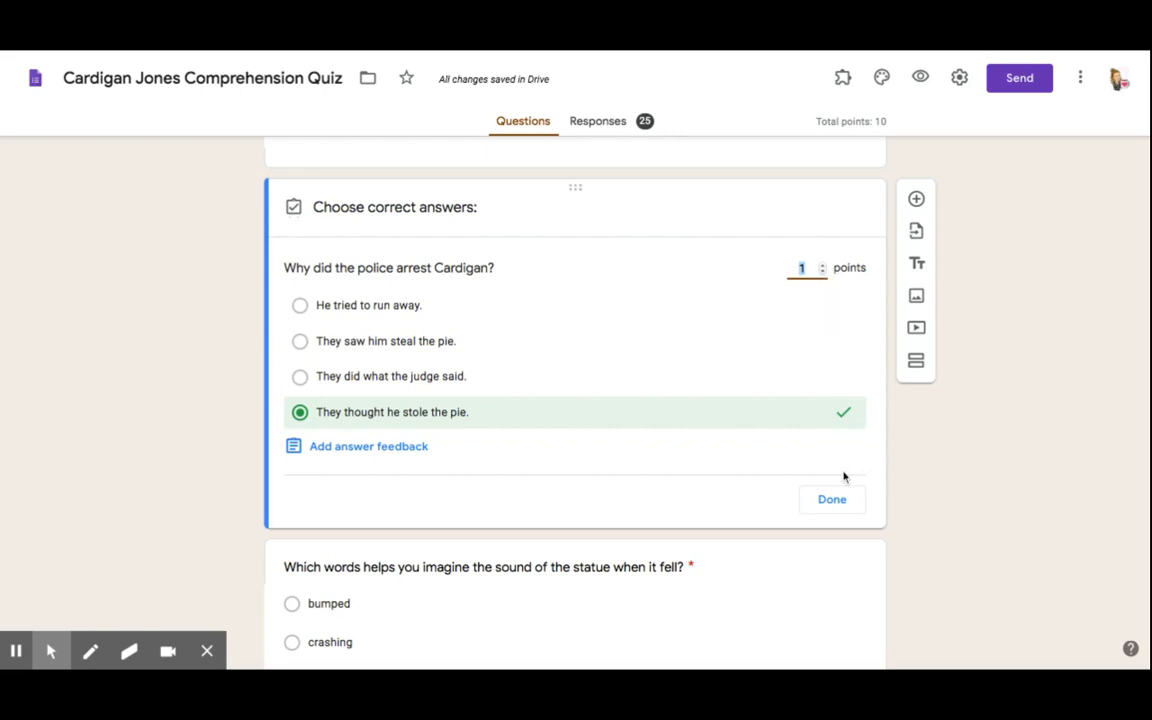
pyautogui.click(832, 498)
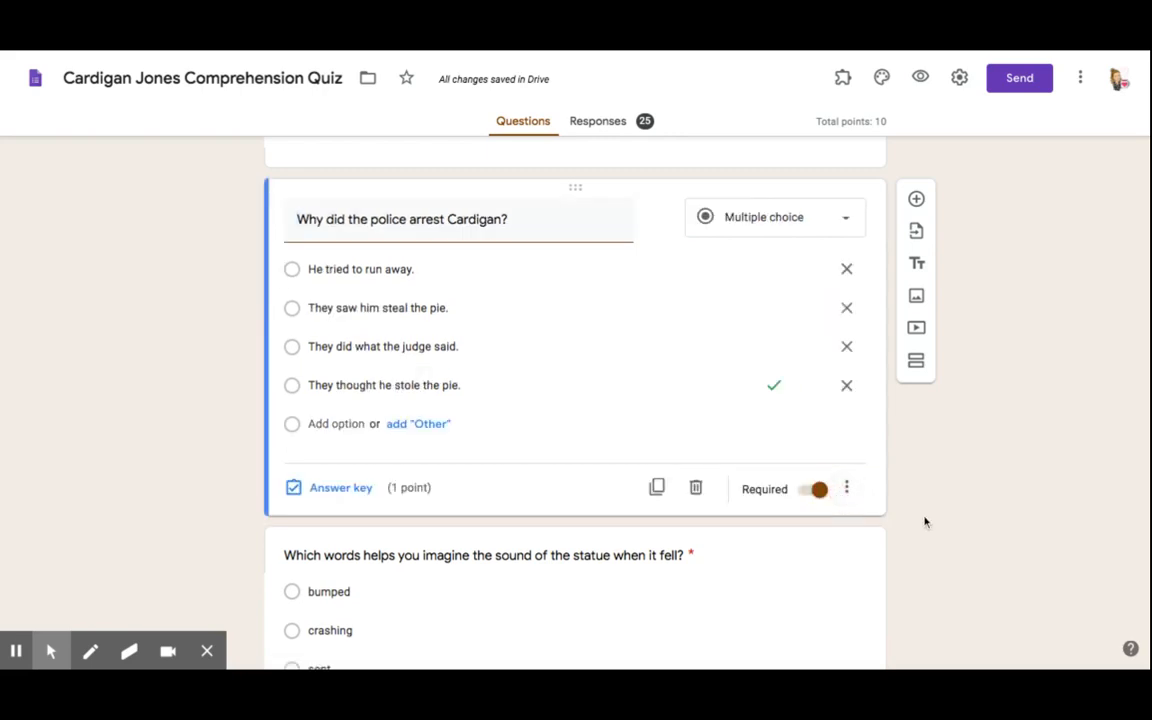
# Look through the remaining quiz questions and check the required setting of the question about the conclusion the reader can draw.
pyautogui.scroll(-5, 926, 521)
pyautogui.scroll(-7, 925, 521)
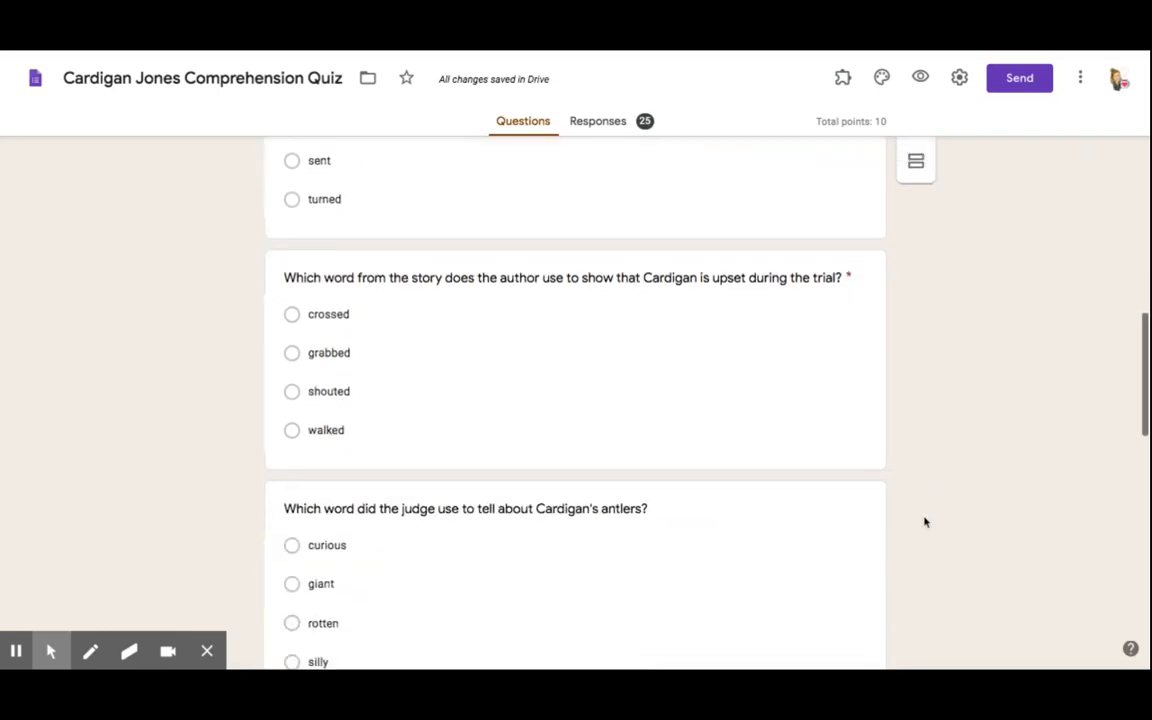
pyautogui.scroll(-6, 925, 521)
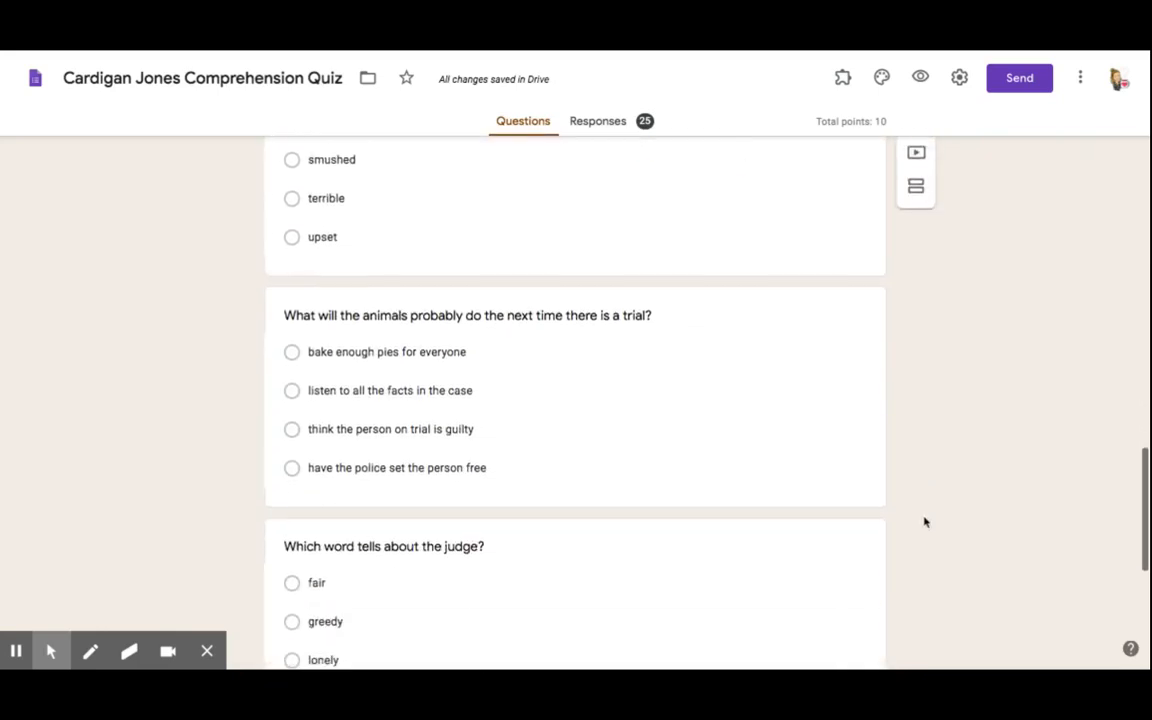
pyautogui.scroll(-1, 925, 521)
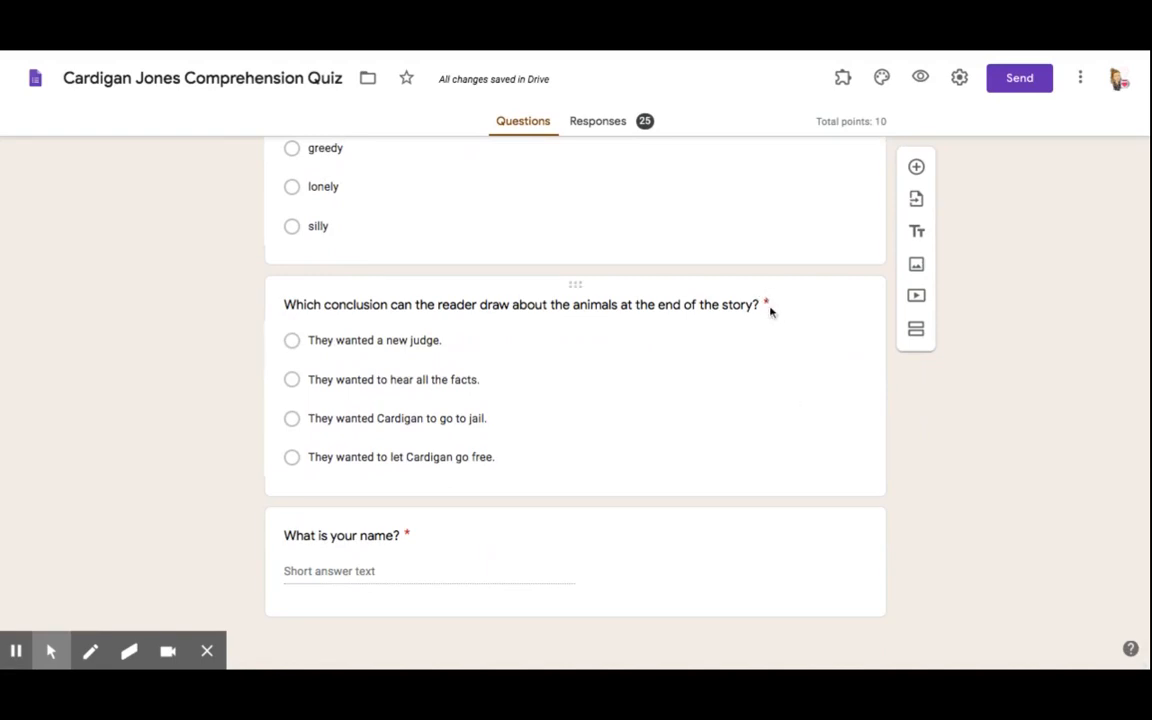
pyautogui.click(770, 312)
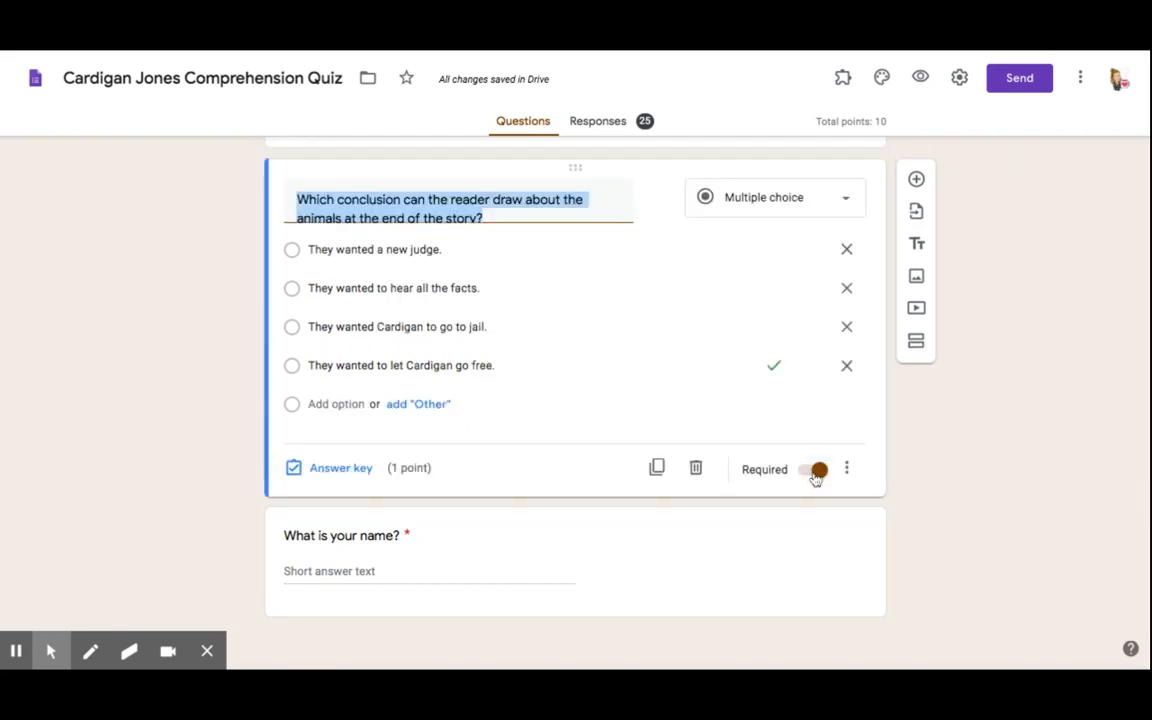
pyautogui.click(923, 486)
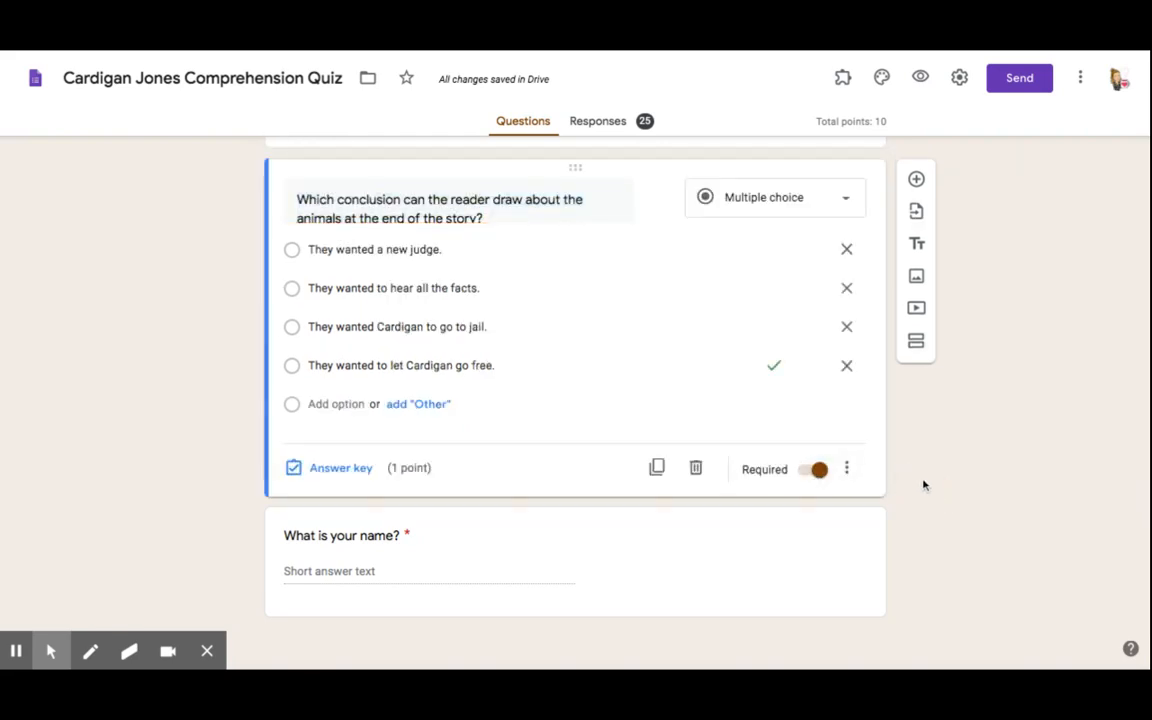
# Make the question "Which word tells about the judge?" required.
pyautogui.scroll(3, 922, 527)
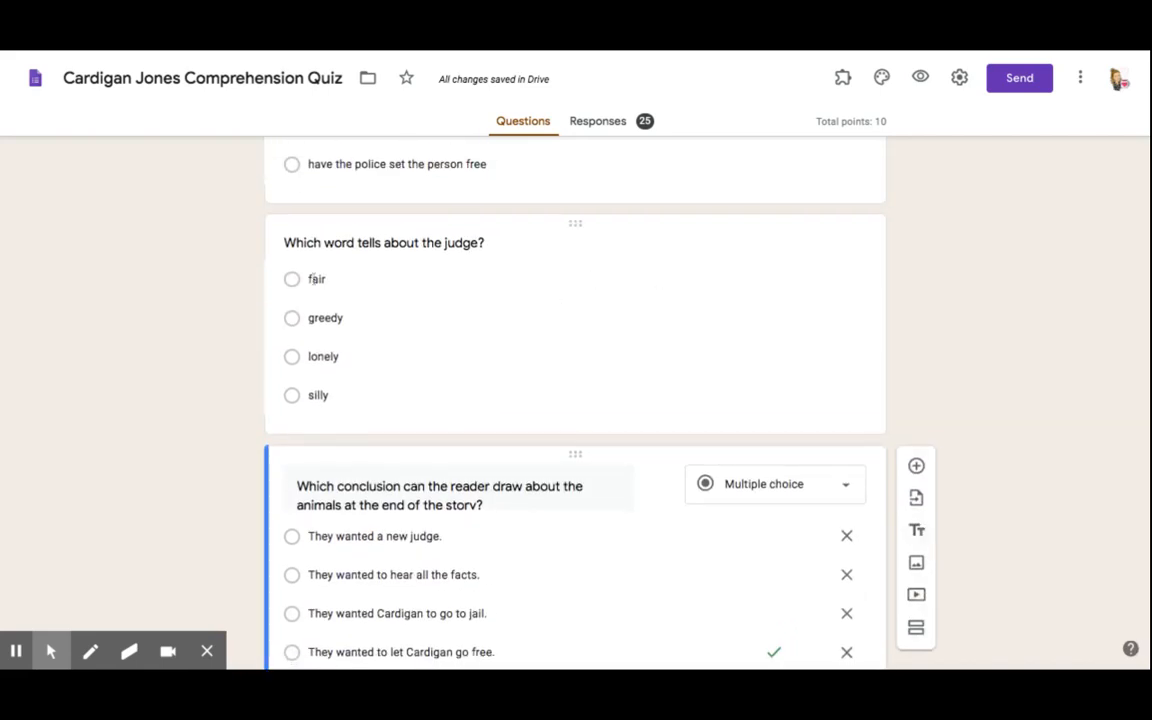
pyautogui.click(270, 312)
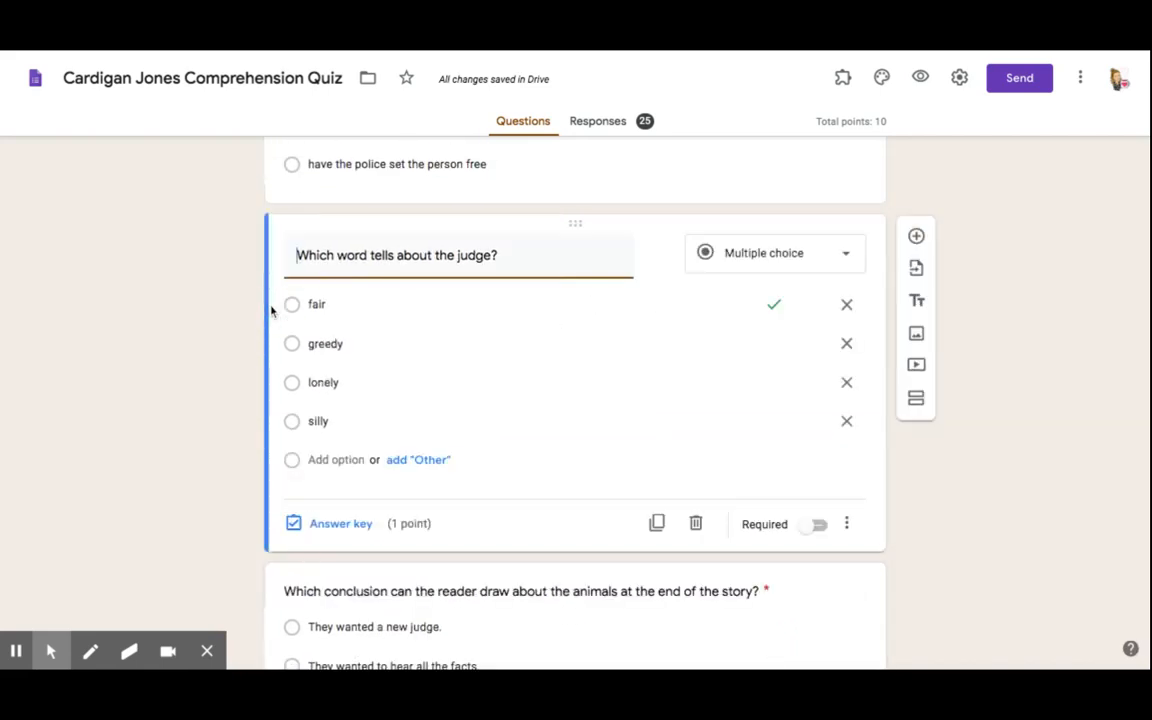
pyautogui.click(813, 525)
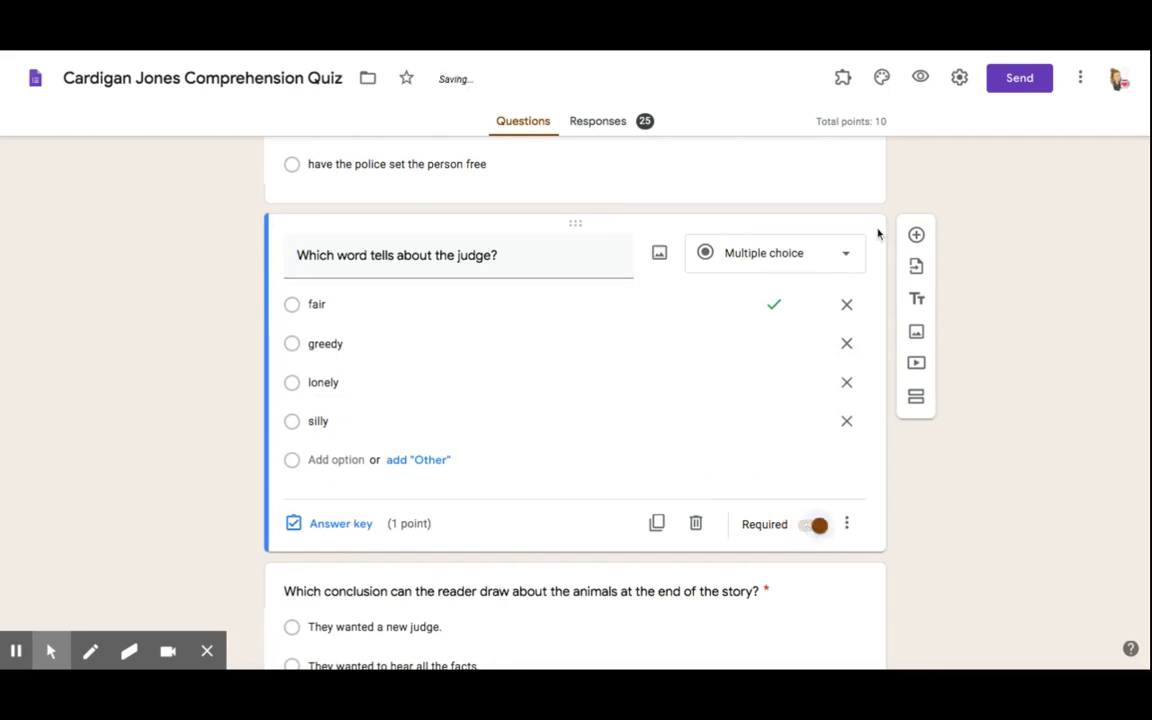
# Make the question "What will the animals probably do the next time there is a trial?" required.
pyautogui.scroll(3, 905, 188)
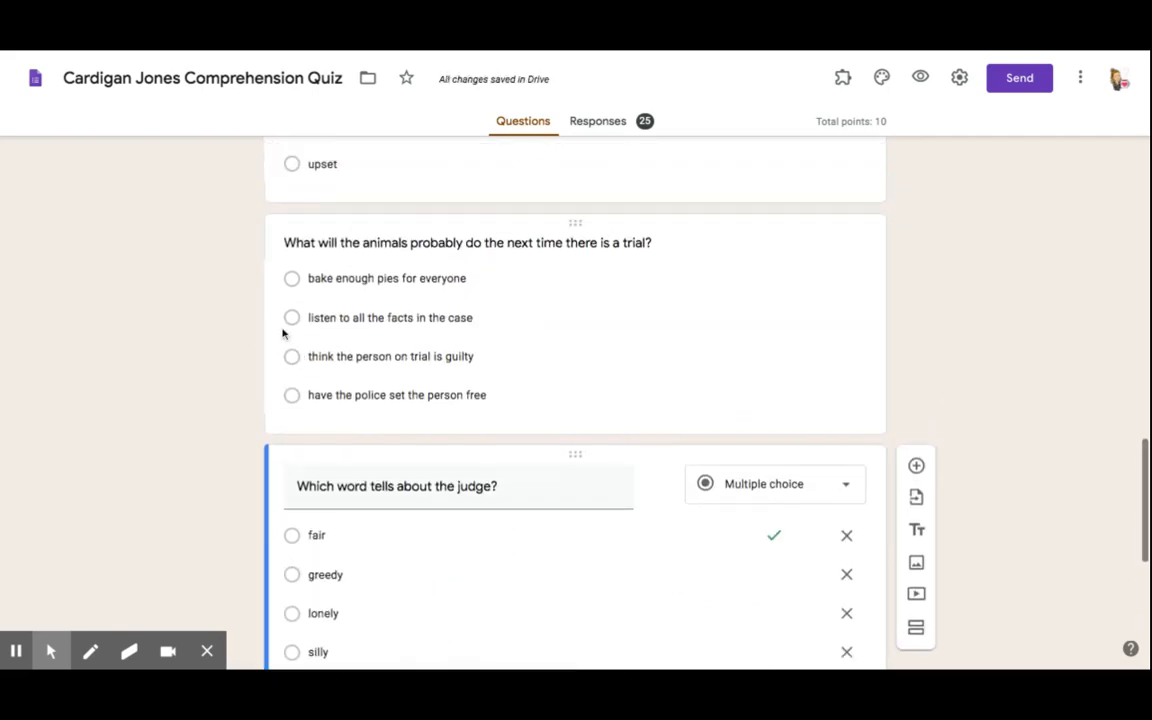
pyautogui.click(288, 334)
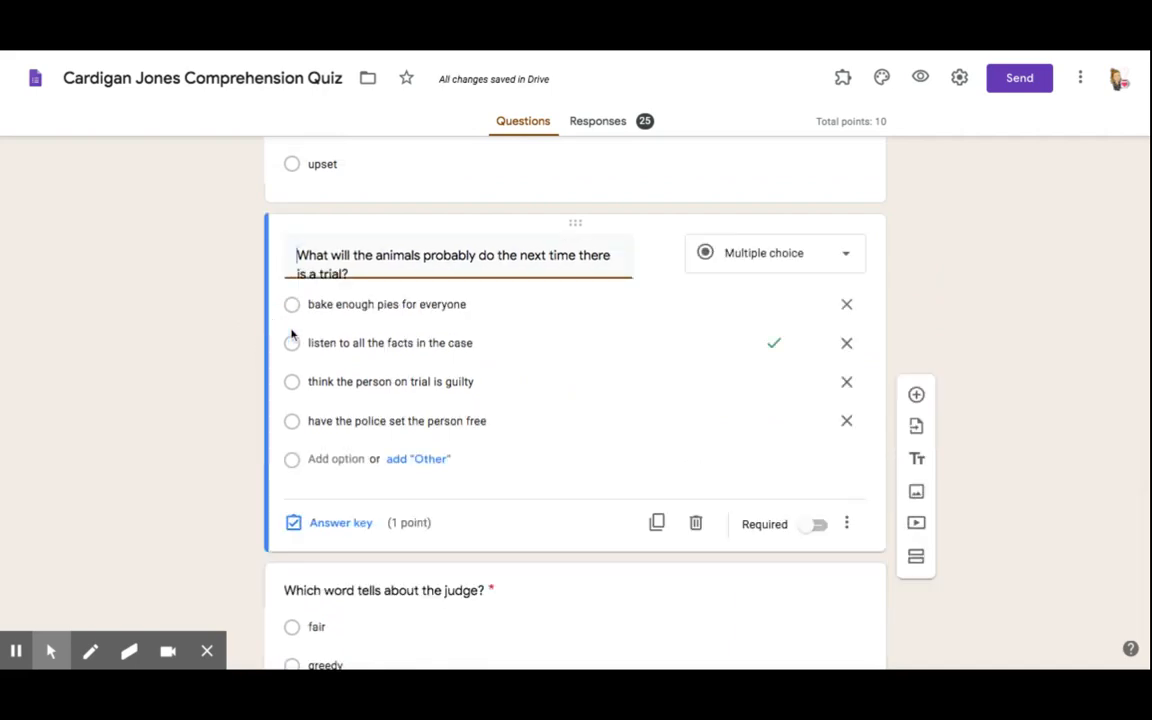
pyautogui.click(812, 527)
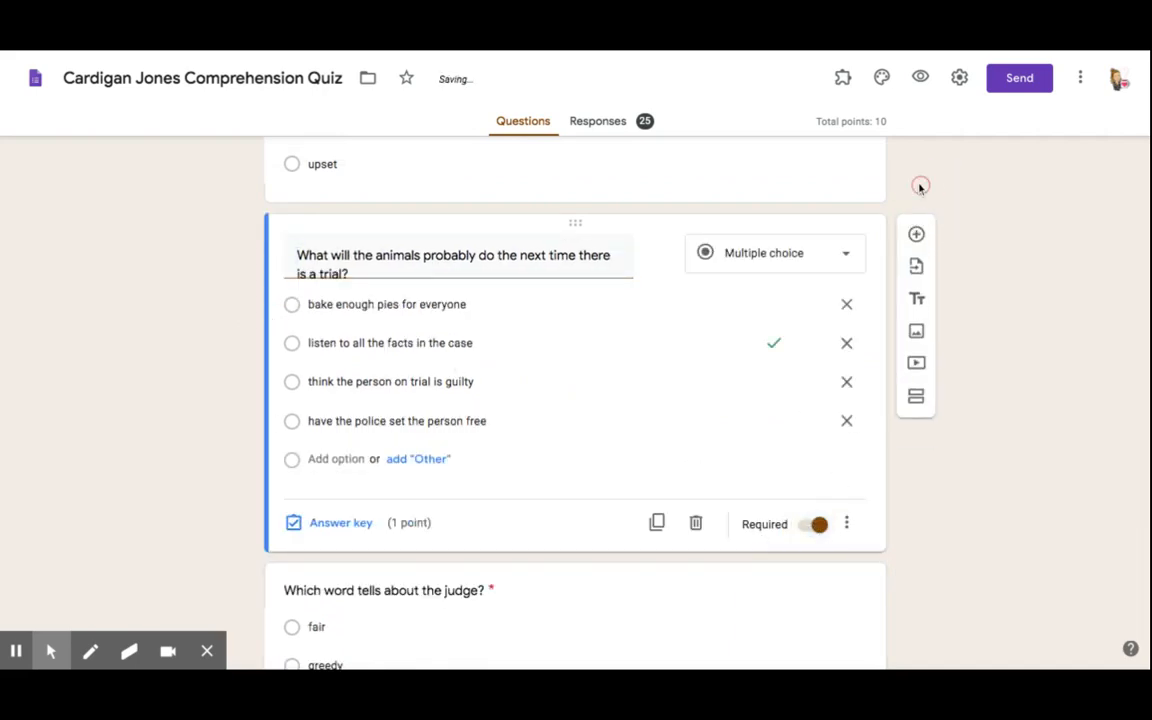
# Make the question "Which word did the judge use to tell about Cardigan's antlers?" required.
pyautogui.scroll(3, 920, 187)
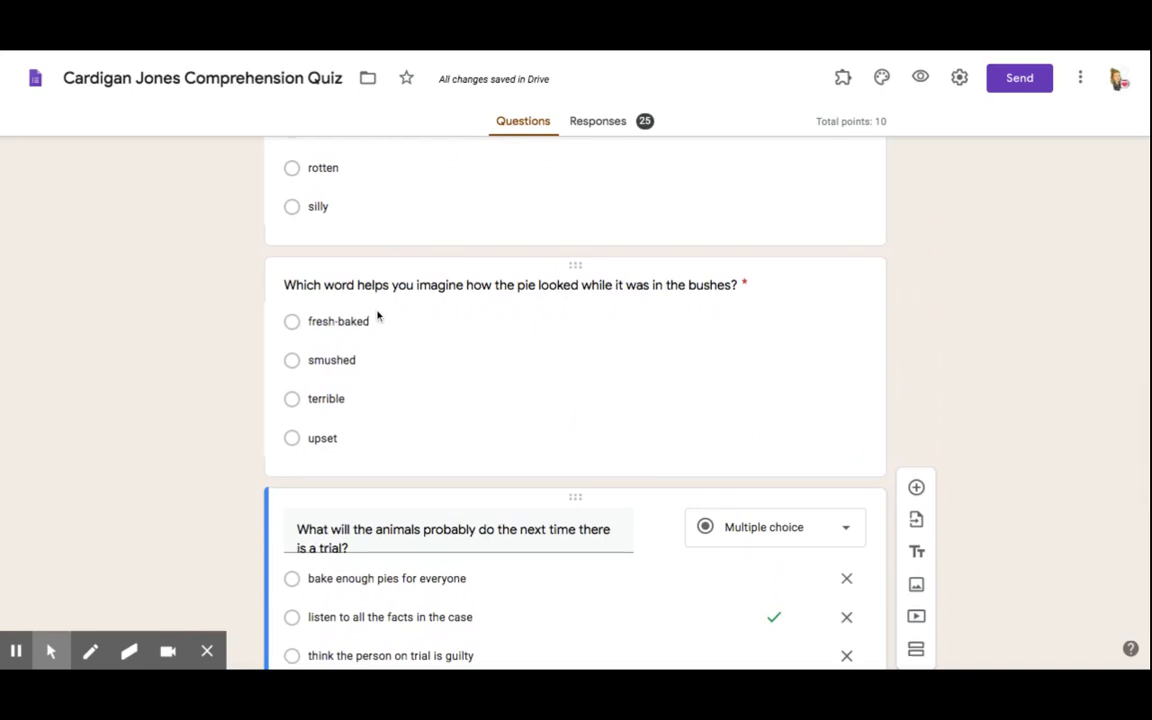
pyautogui.scroll(2, 377, 316)
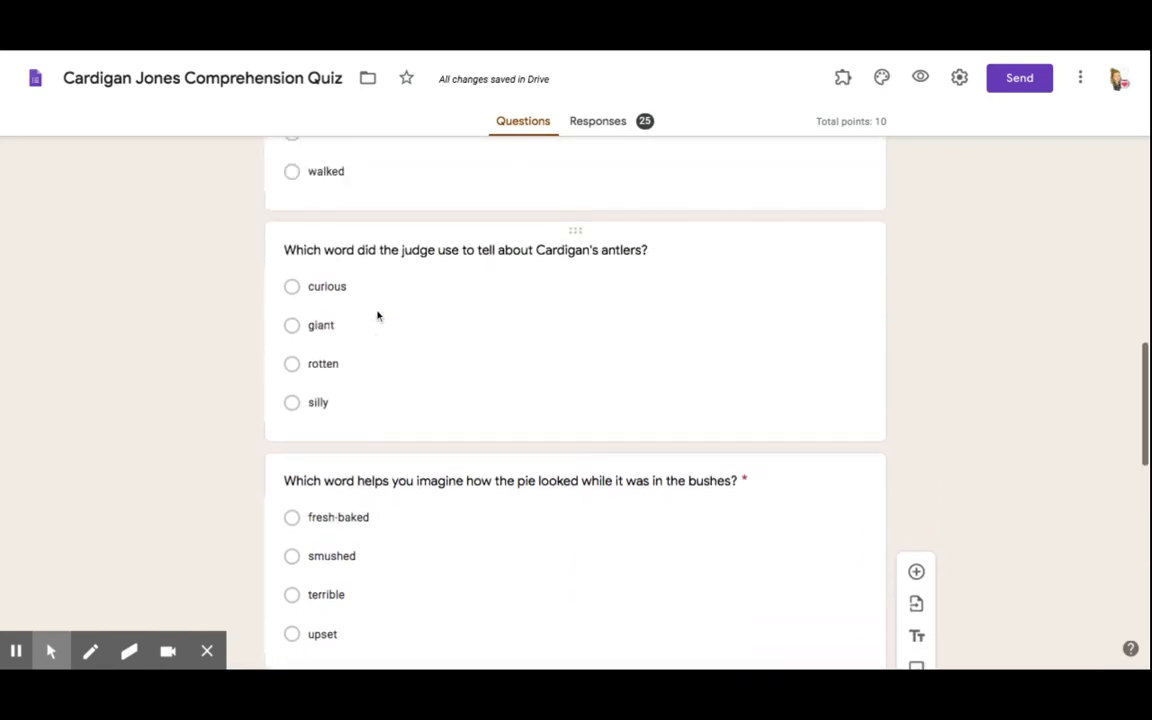
pyautogui.click(271, 329)
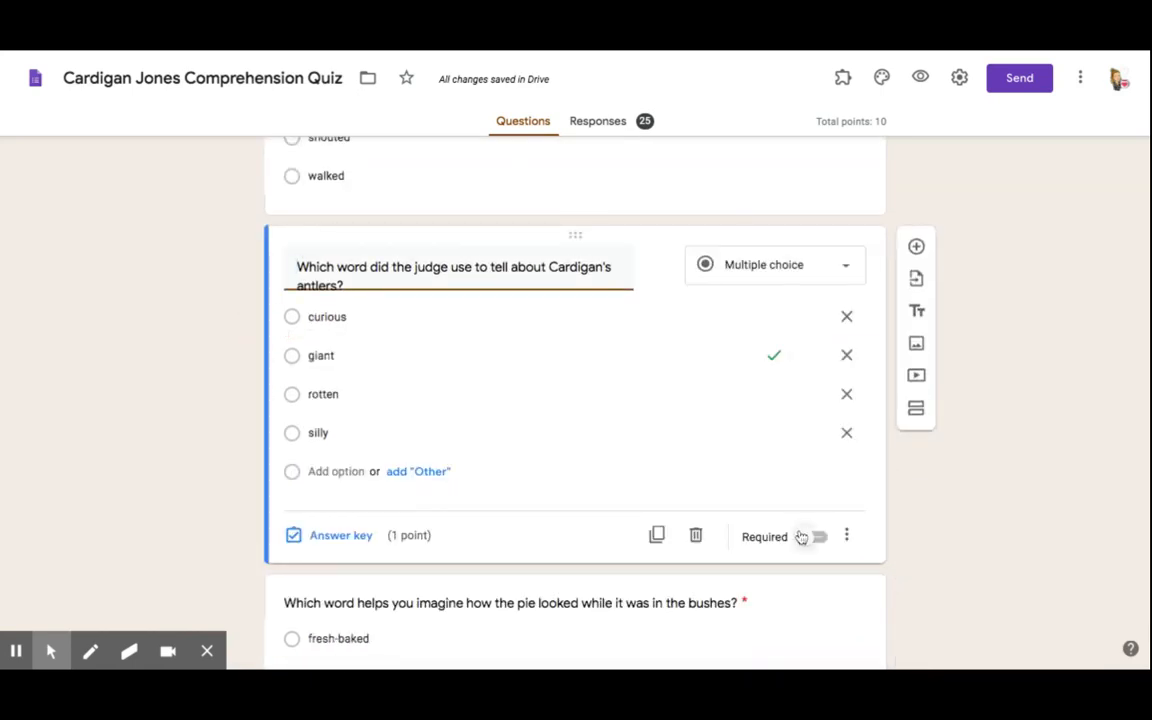
pyautogui.click(803, 537)
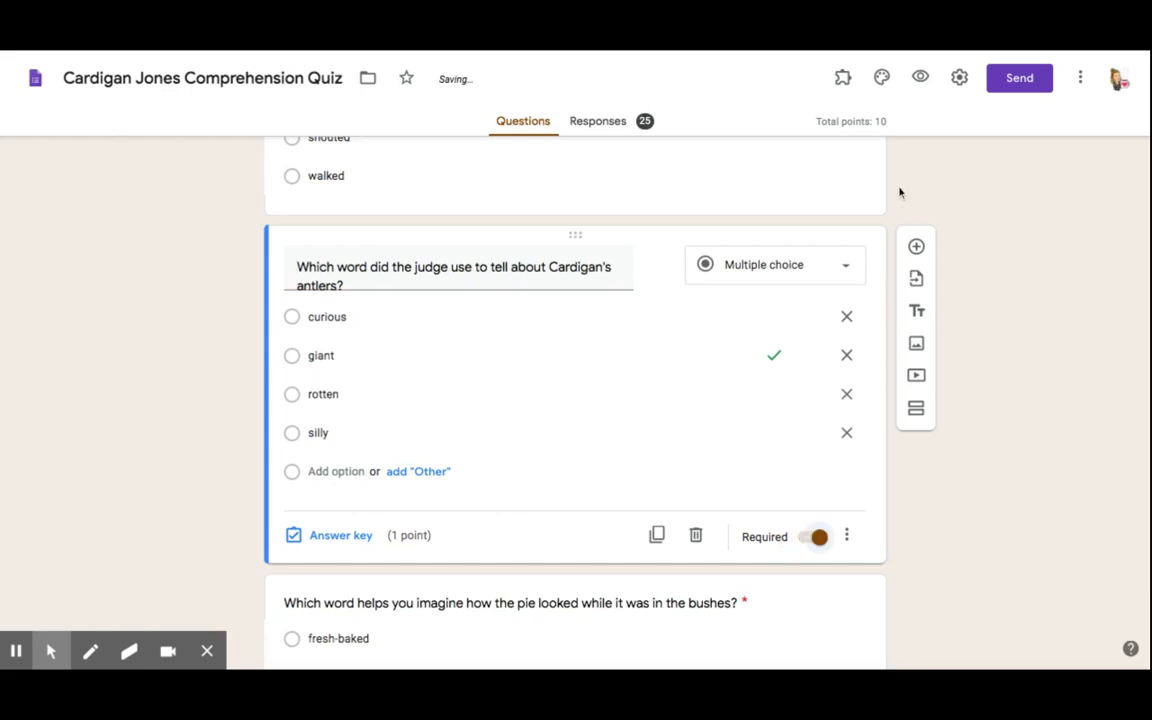
# Check the earlier quiz questions for their required marks, then open the summary of the quiz responses.
pyautogui.scroll(3, 899, 193)
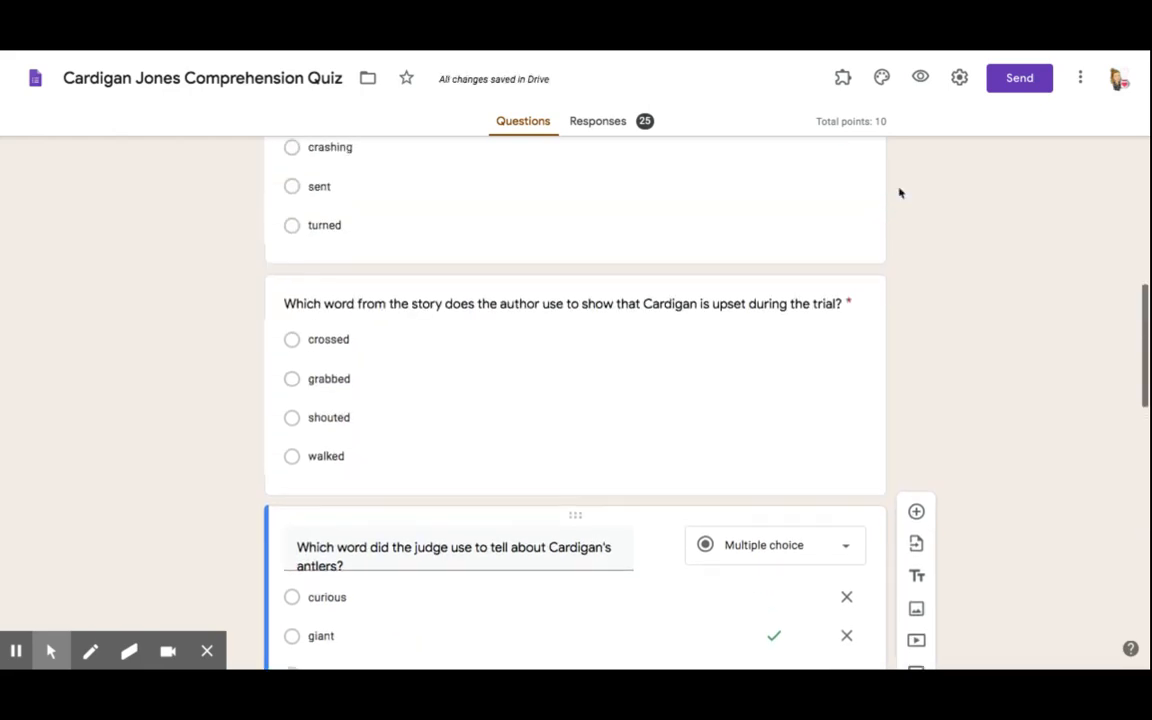
pyautogui.scroll(5, 414, 337)
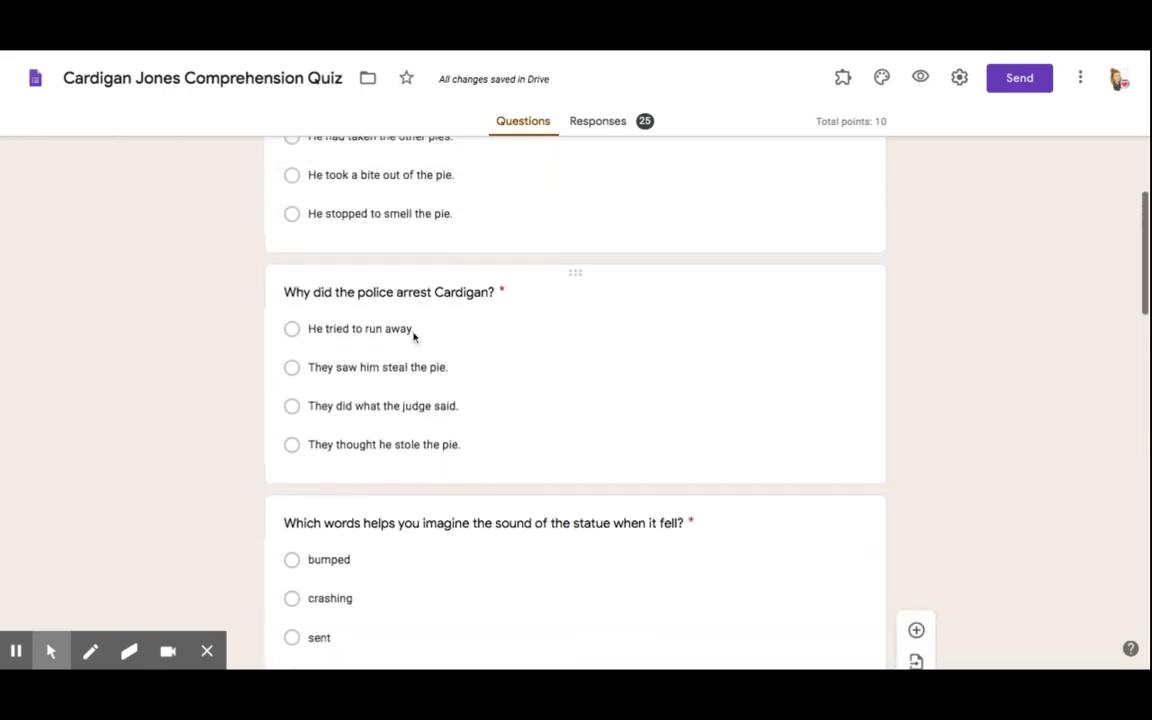
pyautogui.scroll(2, 412, 334)
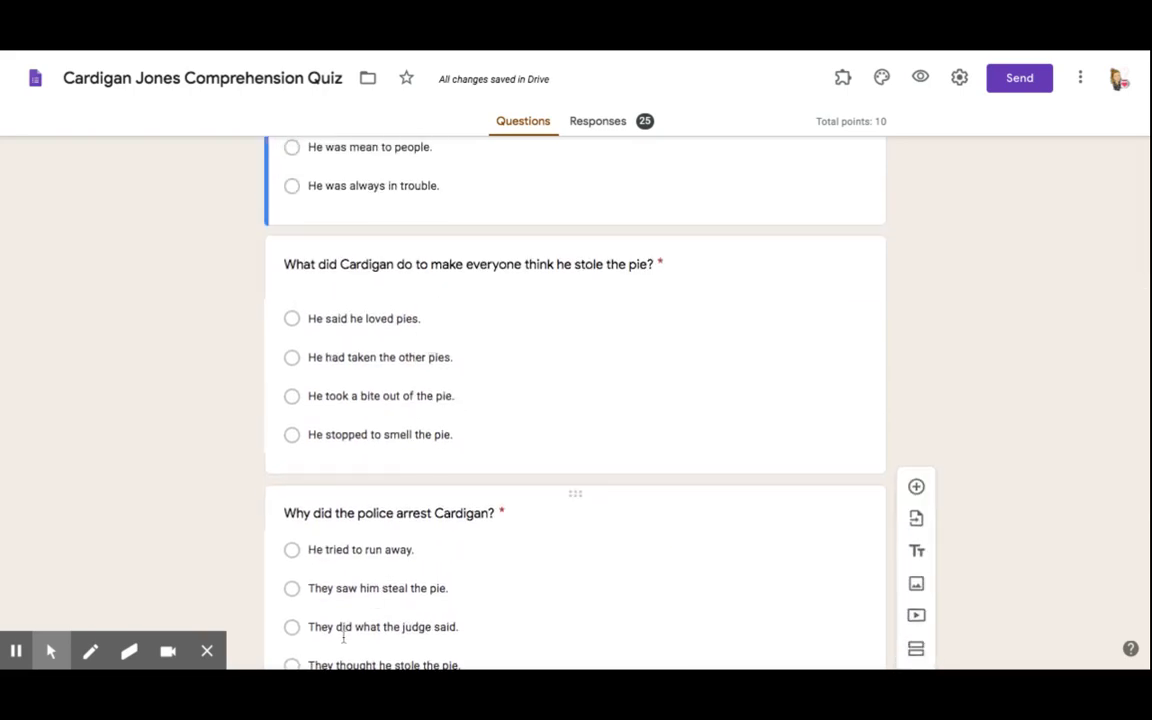
pyautogui.scroll(5, 16, 651)
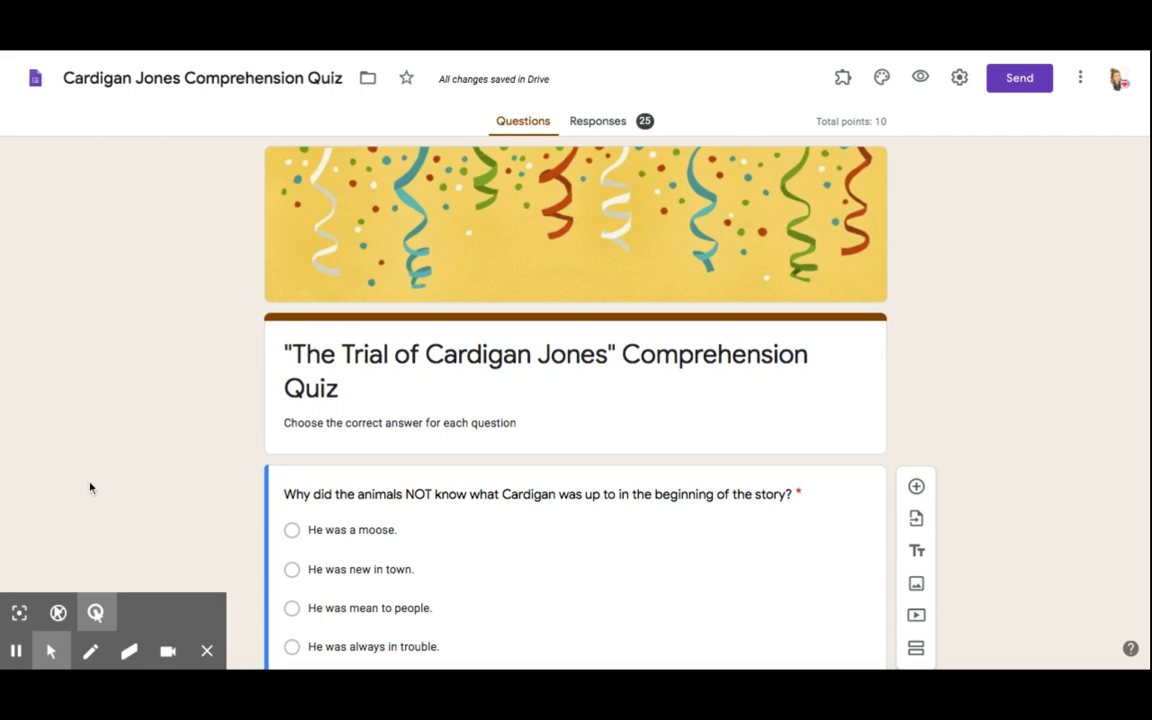
pyautogui.click(604, 126)
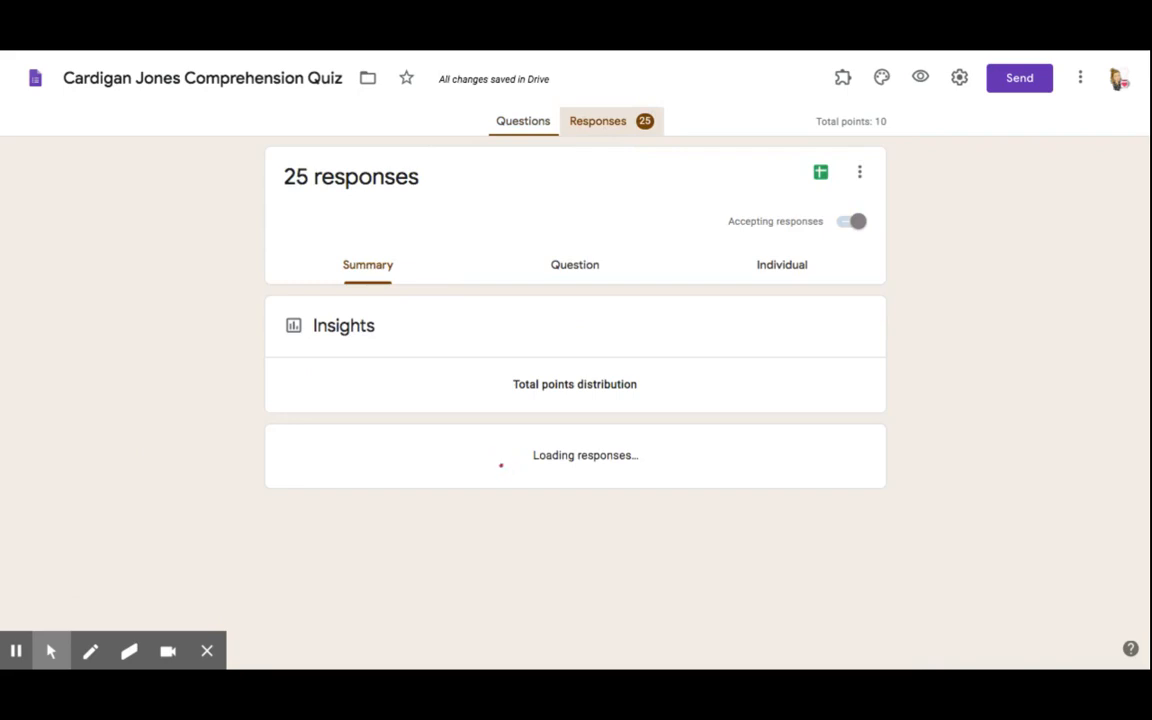